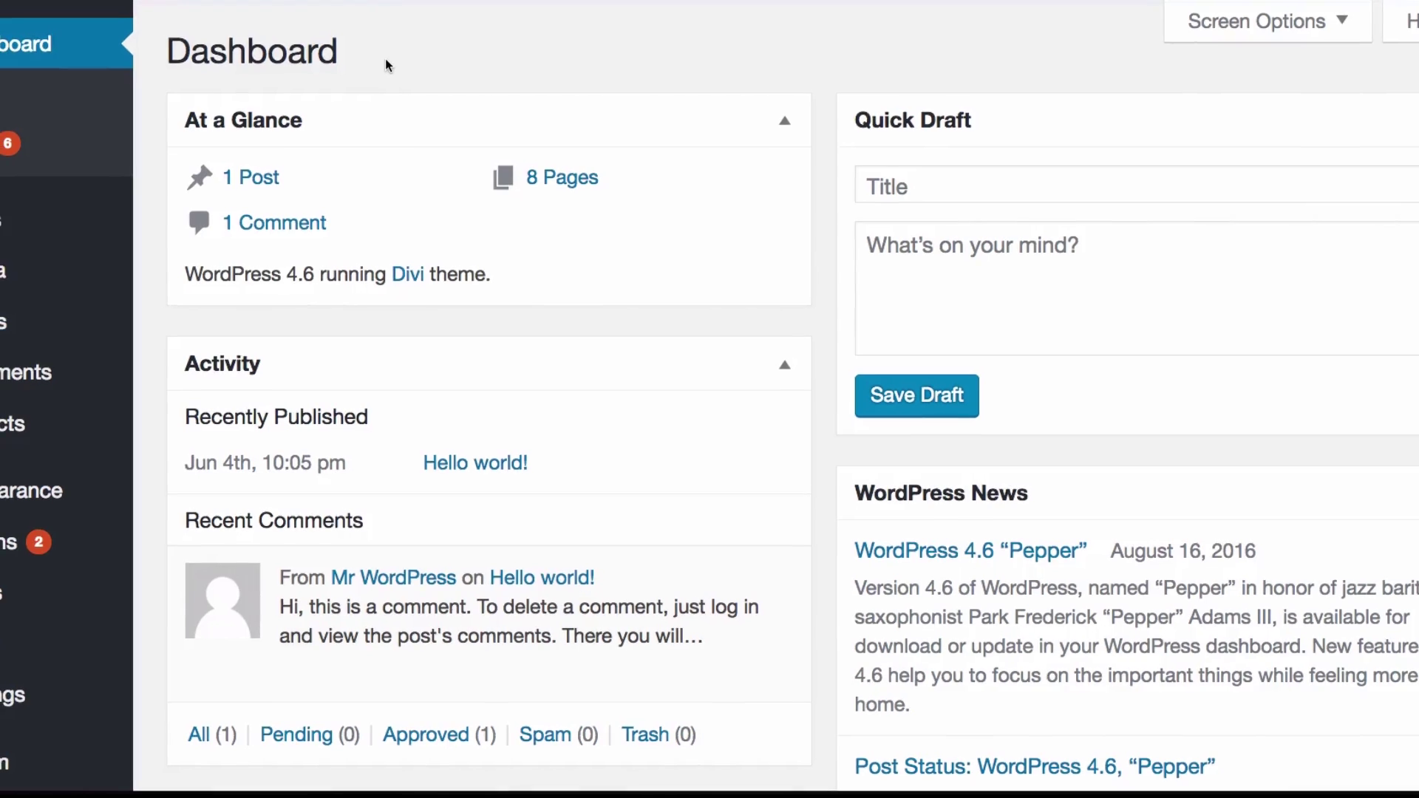
- Open the site's menu editor from the Appearance settings
{"action": "scroll", "coordinate": [264, 116], "scroll_direction": "down", "scroll_amount": 3}
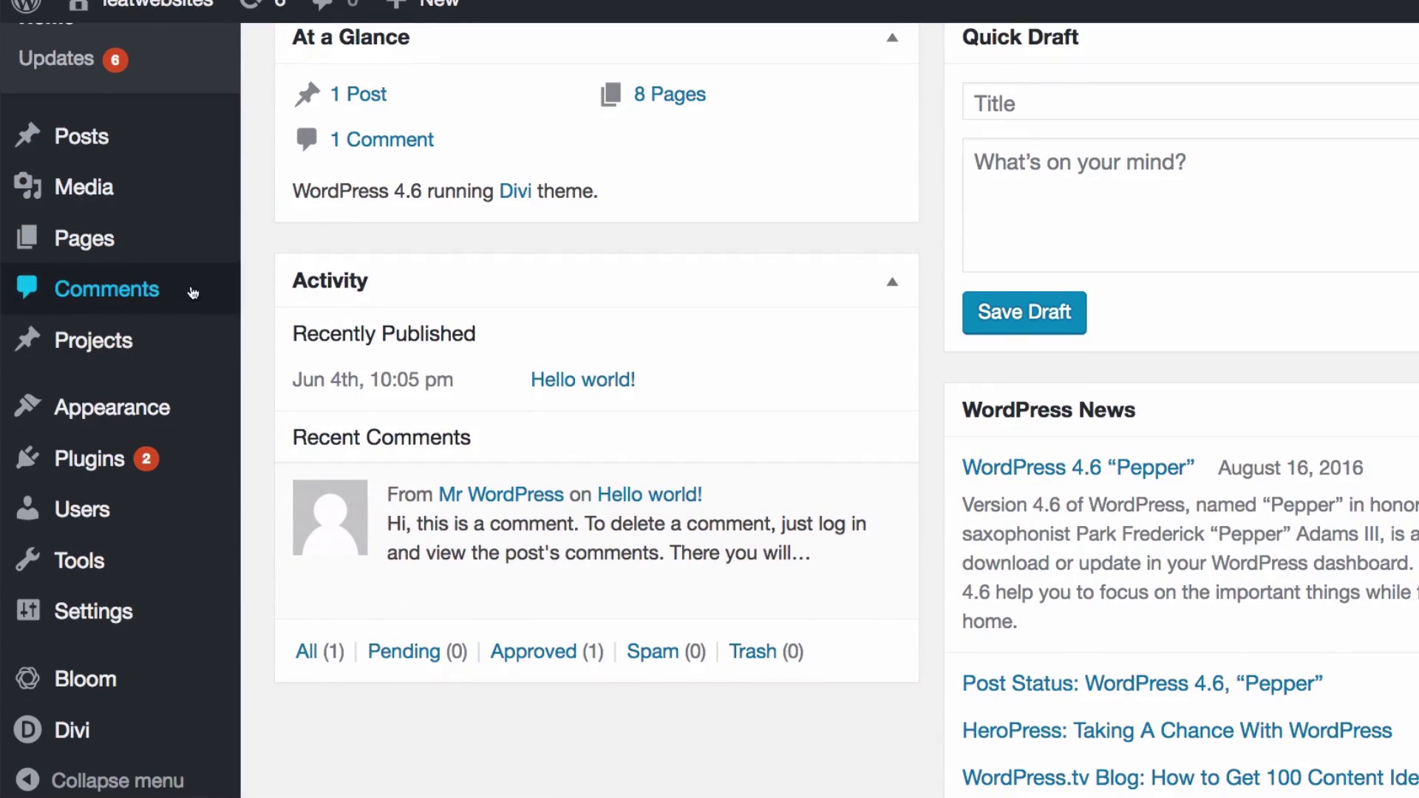
{"action": "mouse_move", "coordinate": [176, 411]}
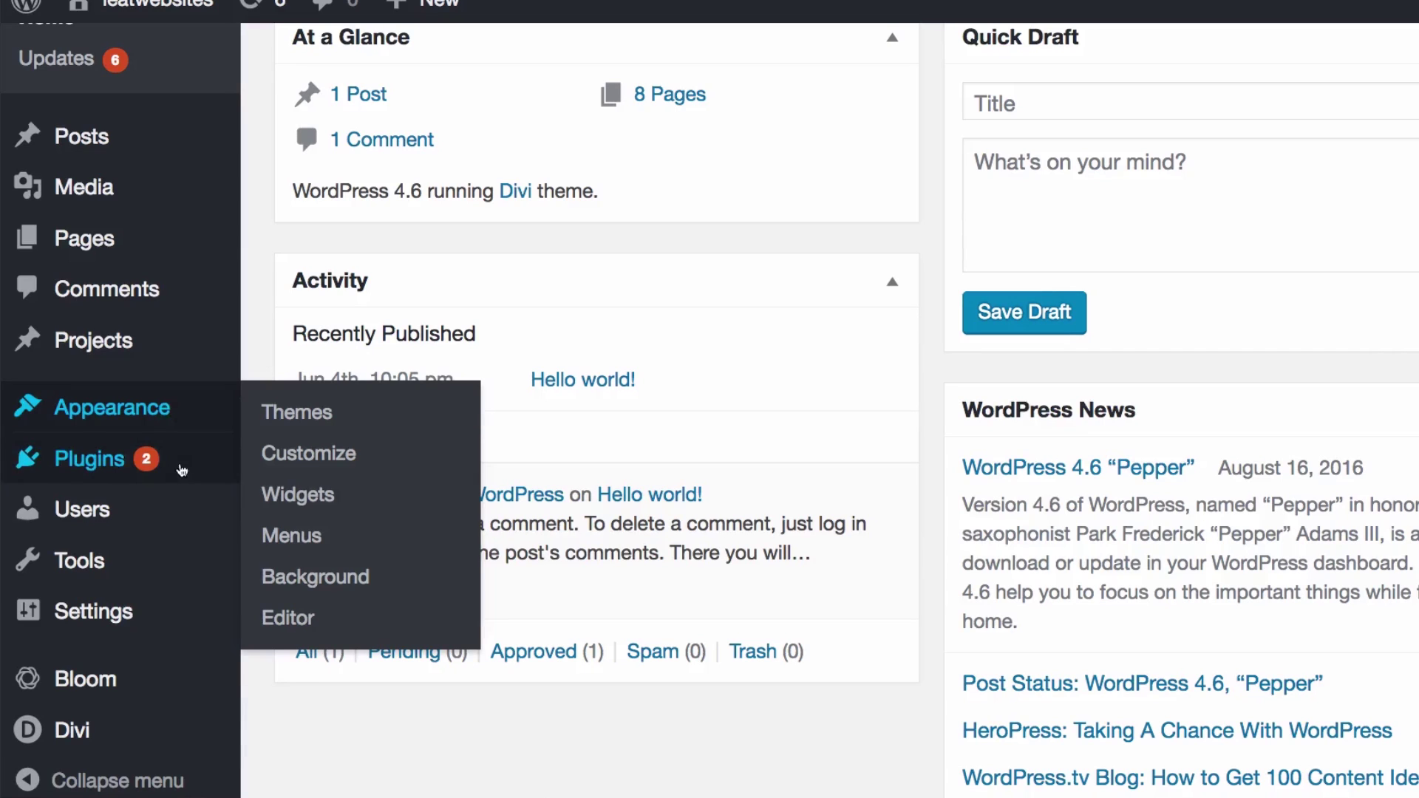
{"action": "mouse_move", "coordinate": [181, 510]}
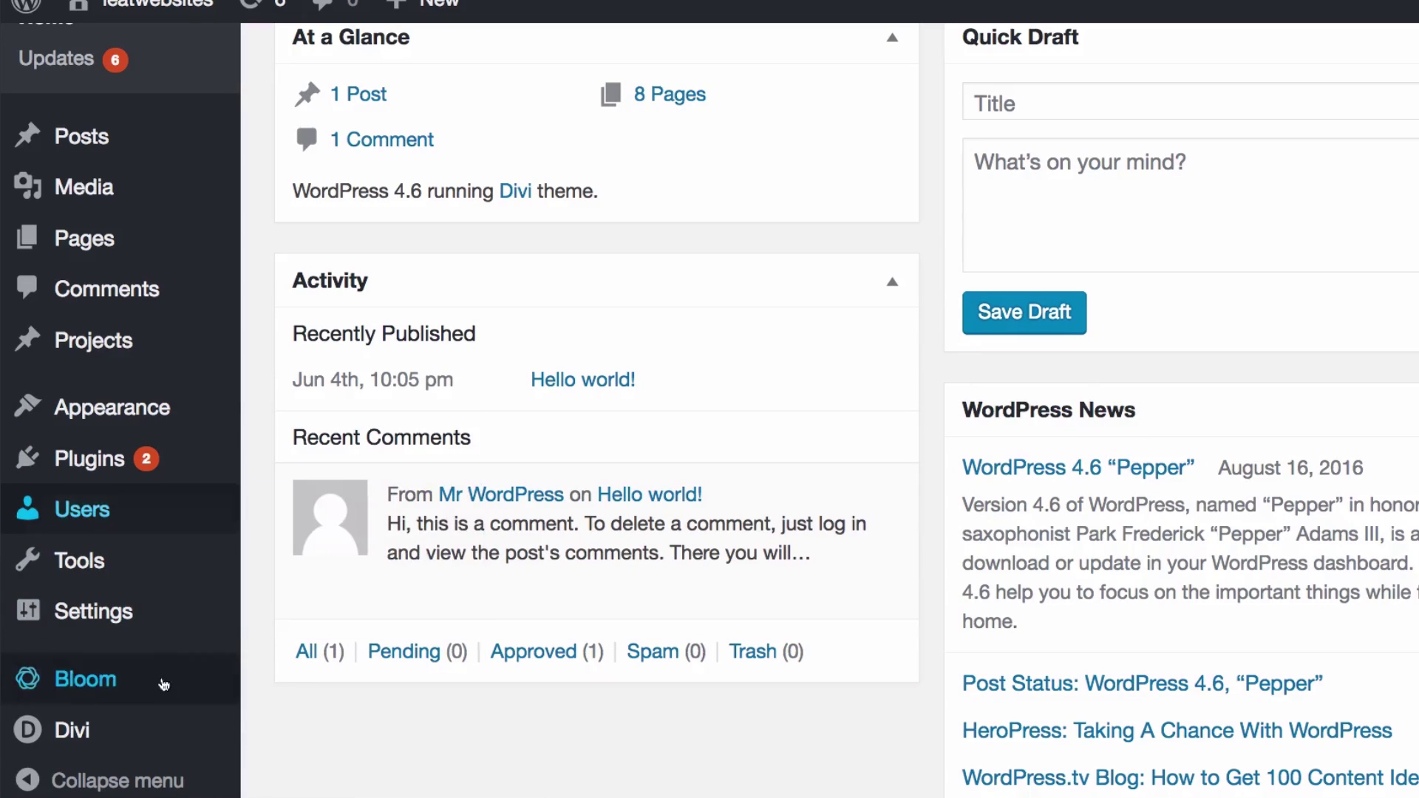
{"action": "mouse_move", "coordinate": [167, 154]}
{"action": "scroll", "coordinate": [169, 158], "scroll_direction": "down", "scroll_amount": 3}
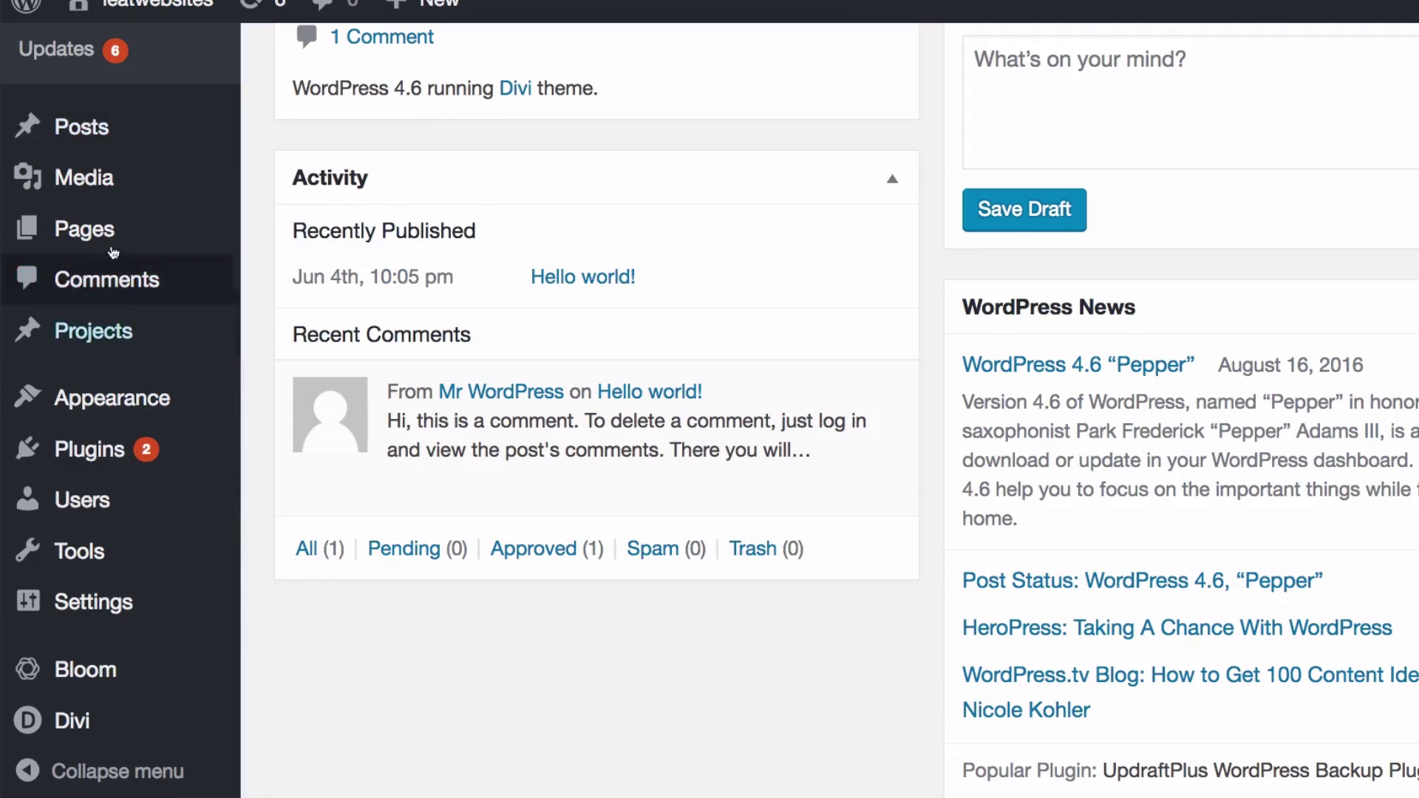
{"action": "scroll", "coordinate": [257, 427], "scroll_direction": "down", "scroll_amount": 3}
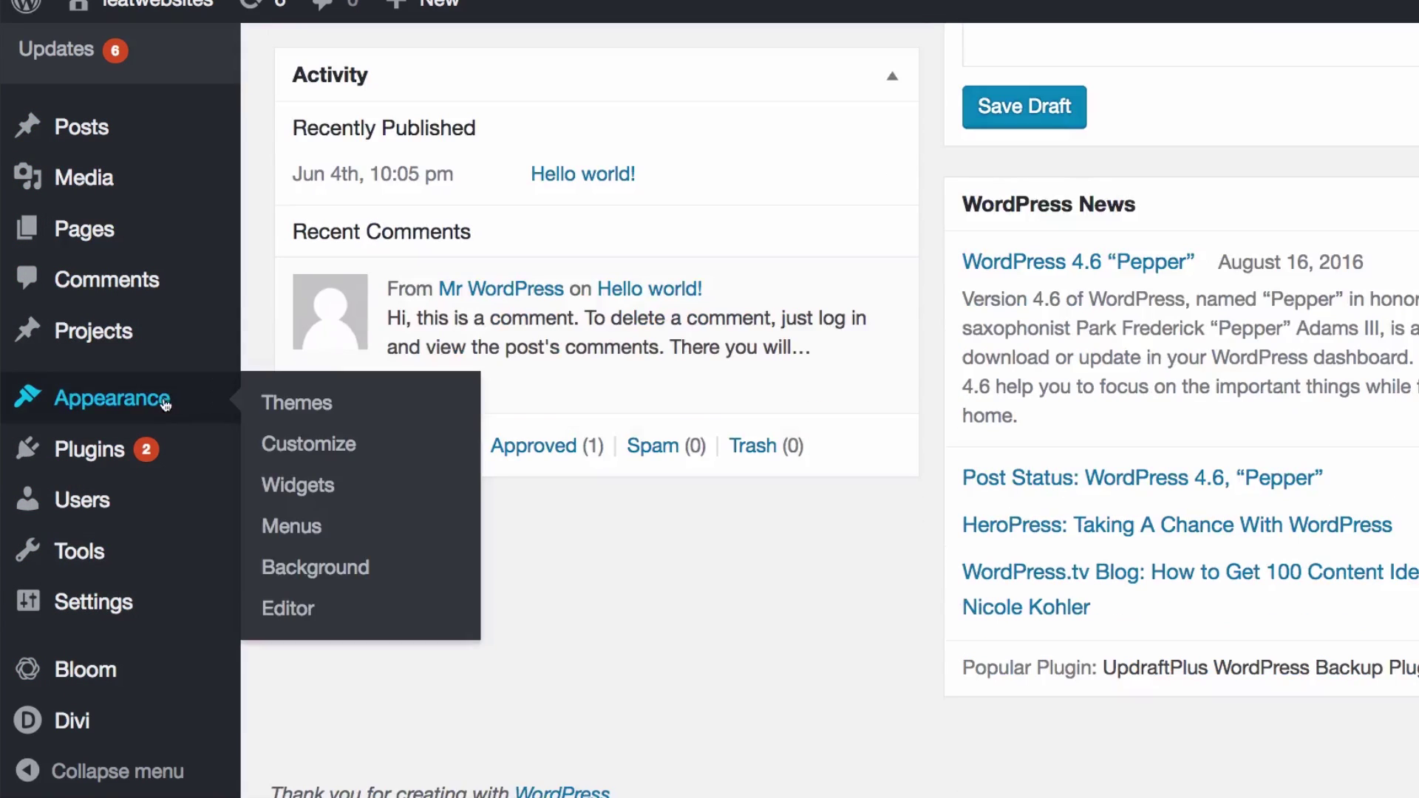
{"action": "left_click", "coordinate": [307, 531]}
- Enable the Font Awesome, Image and SVG icon types in Menu Icons Settings and save the settings
{"action": "scroll", "coordinate": [710, 393], "scroll_direction": "down", "scroll_amount": 4}
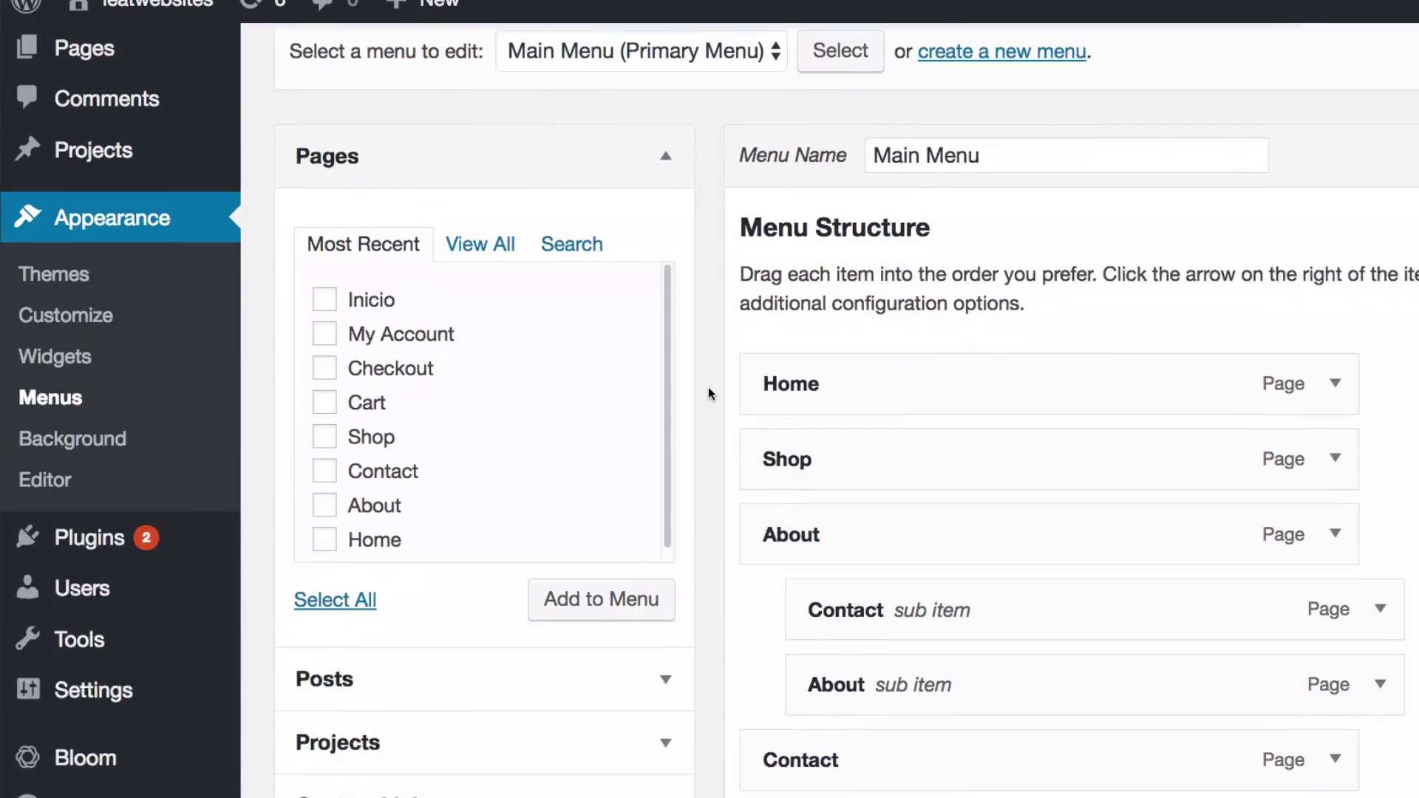
{"action": "scroll", "coordinate": [714, 394], "scroll_direction": "down", "scroll_amount": 5}
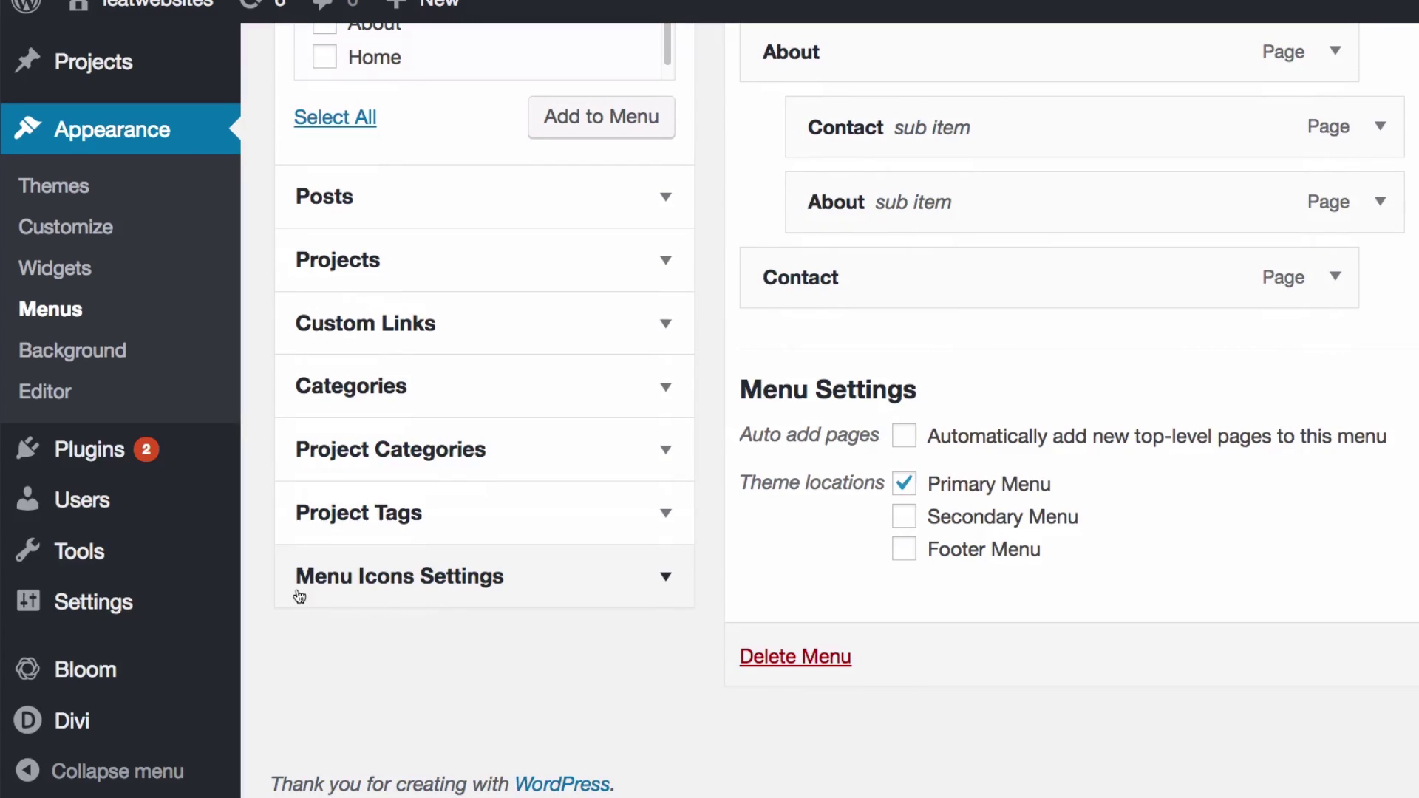
{"action": "left_click", "coordinate": [654, 573]}
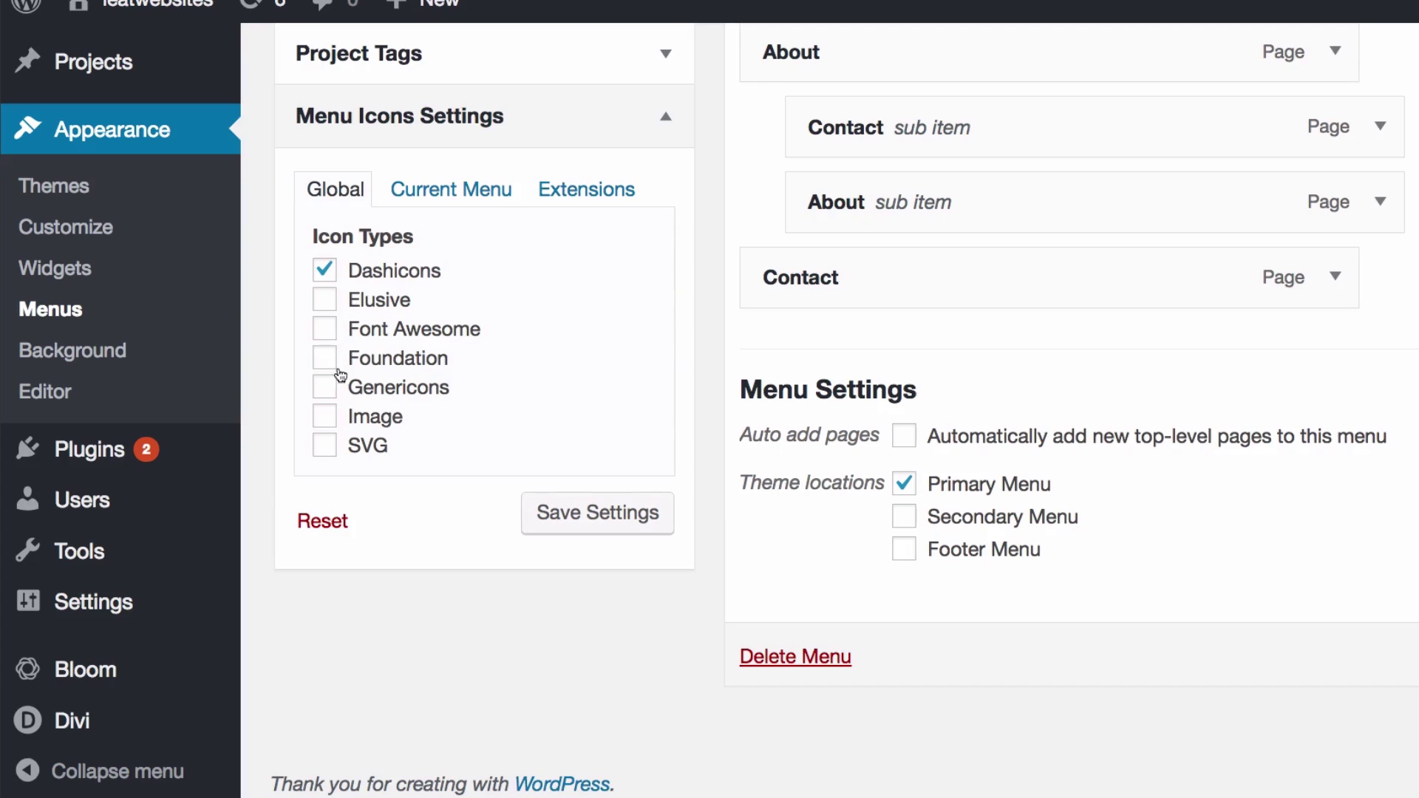
{"action": "left_click", "coordinate": [326, 334]}
{"action": "left_click", "coordinate": [325, 420]}
{"action": "left_click", "coordinate": [326, 447]}
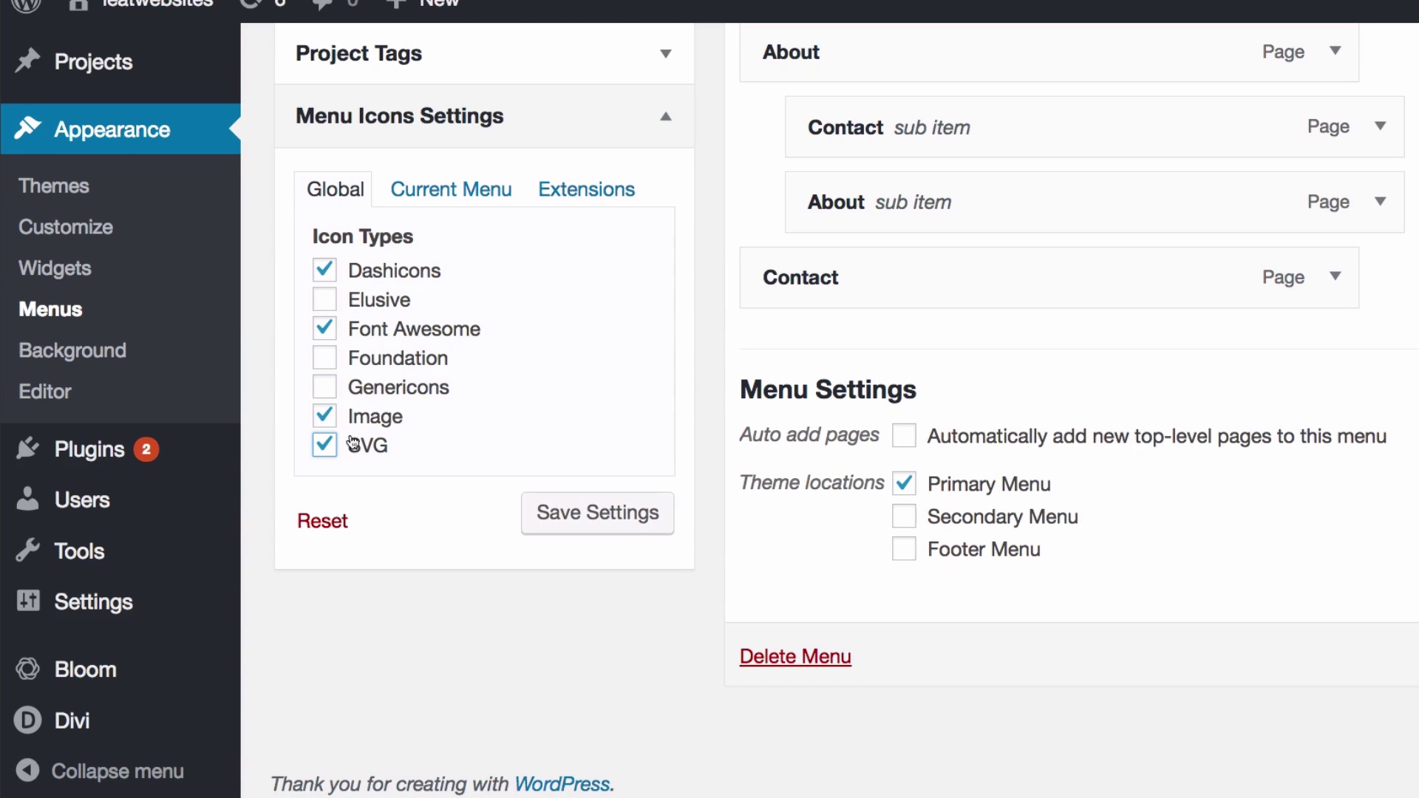
{"action": "left_click", "coordinate": [577, 522]}
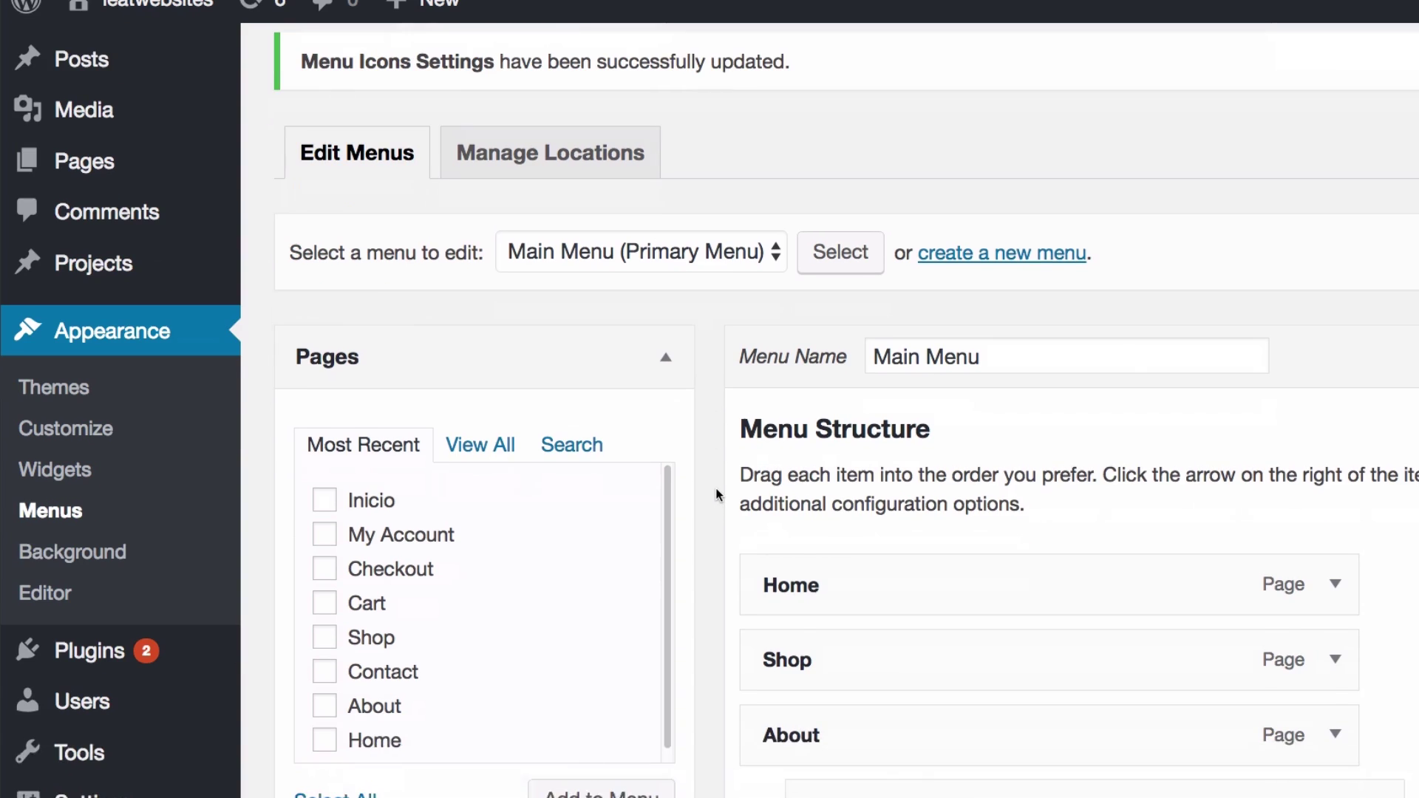
- Expand the Home item in the menu structure and open its icon picker
{"action": "scroll", "coordinate": [716, 488], "scroll_direction": "down", "scroll_amount": 3}
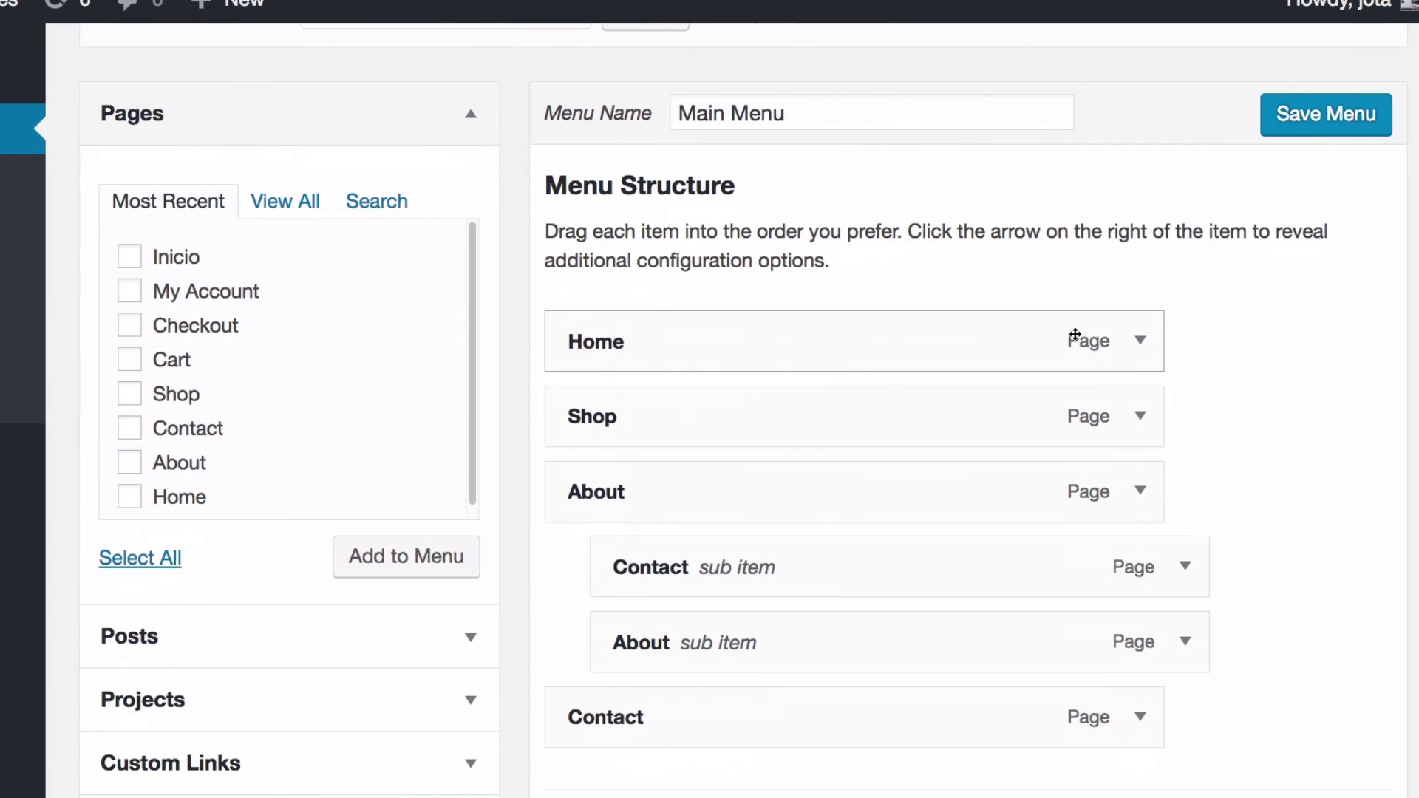
{"action": "left_click", "coordinate": [1141, 341]}
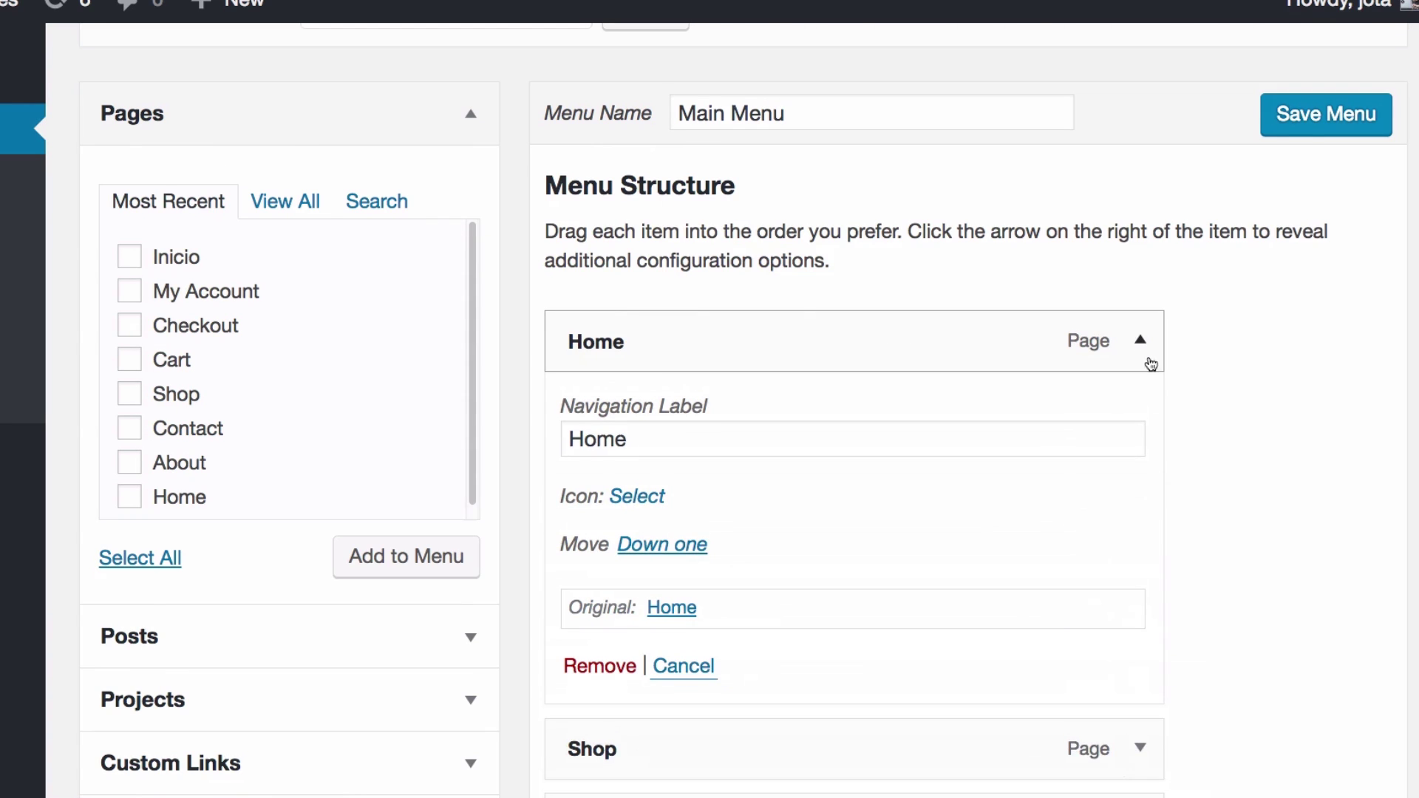
{"action": "scroll", "coordinate": [1172, 380], "scroll_direction": "down", "scroll_amount": 2}
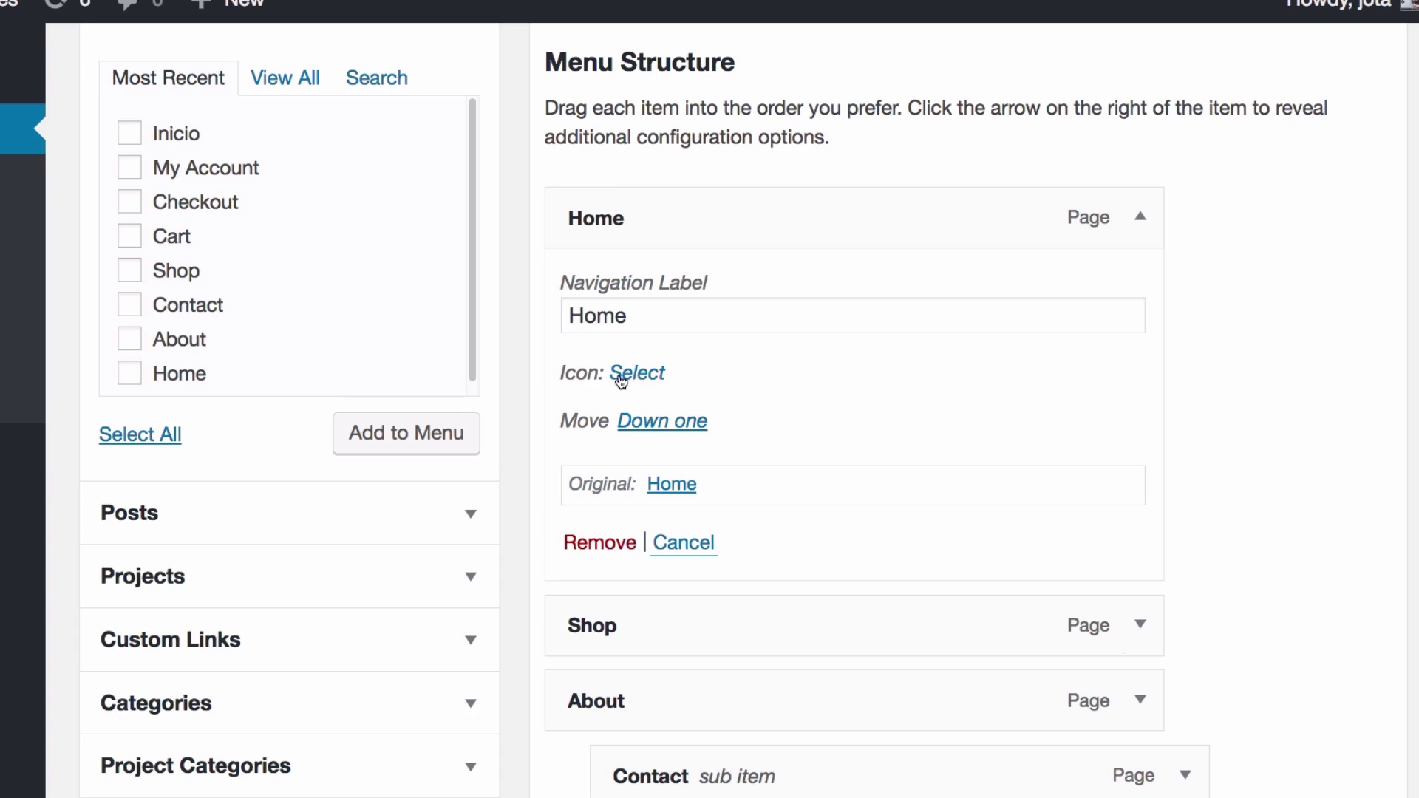
{"action": "left_click_drag", "start_coordinate": [559, 378], "coordinate": [605, 374]}
{"action": "left_click", "coordinate": [680, 384]}
{"action": "left_click", "coordinate": [631, 377]}
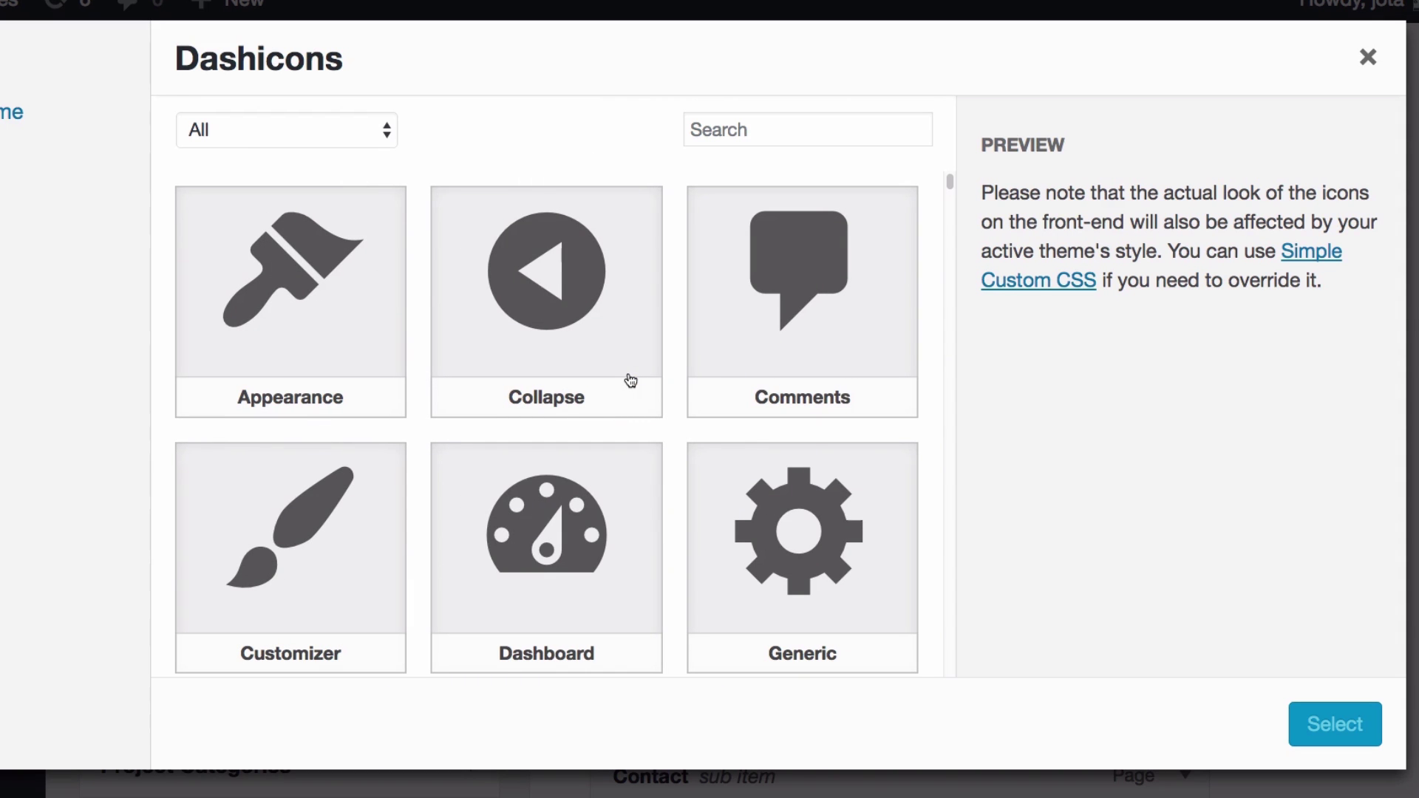
- Look through the Dashicons collection and its list of icon categories
{"action": "scroll", "coordinate": [576, 318], "scroll_direction": "down", "scroll_amount": 1}
{"action": "scroll", "coordinate": [525, 309], "scroll_direction": "up", "scroll_amount": 1}
{"action": "scroll", "coordinate": [537, 311], "scroll_direction": "down", "scroll_amount": 15}
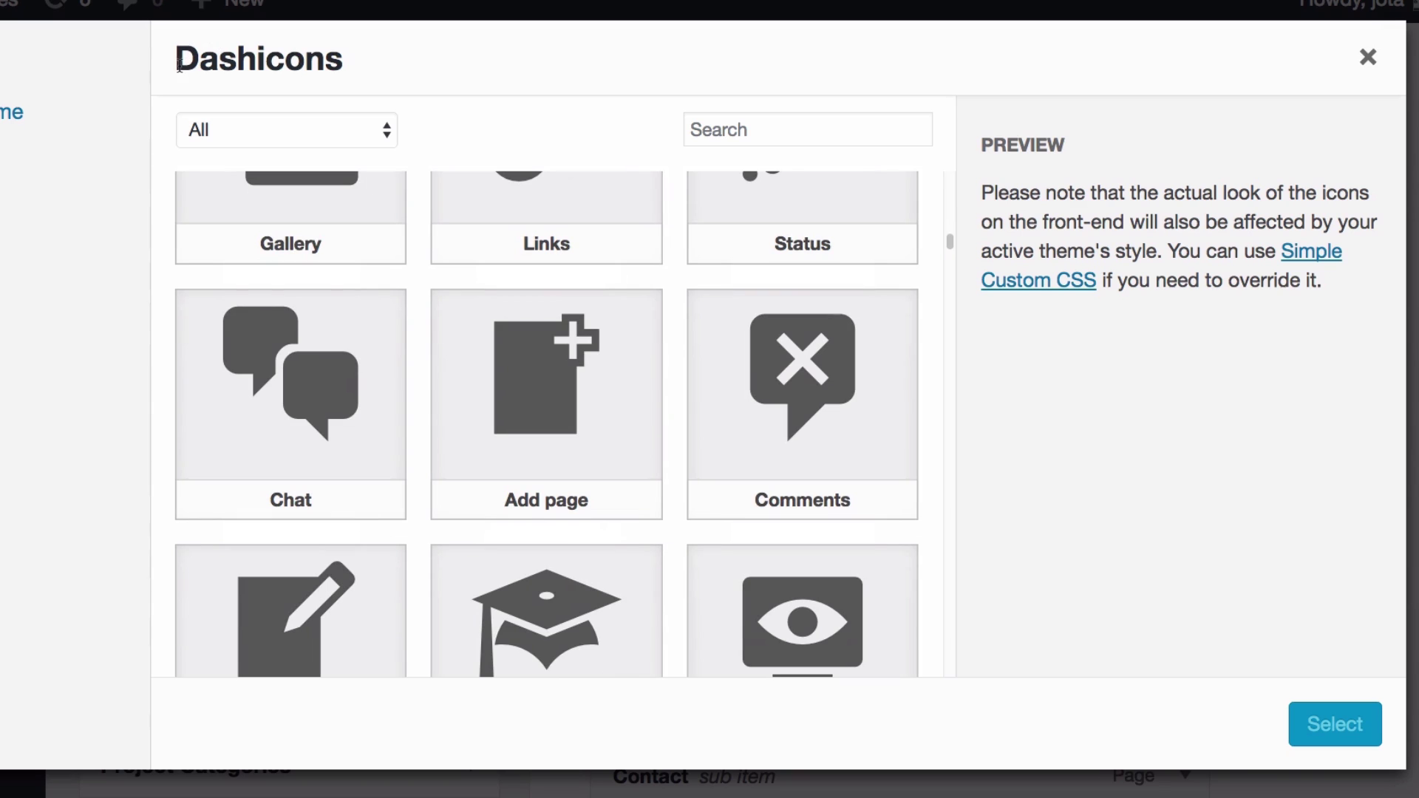
{"action": "scroll", "coordinate": [653, 368], "scroll_direction": "down", "scroll_amount": 15}
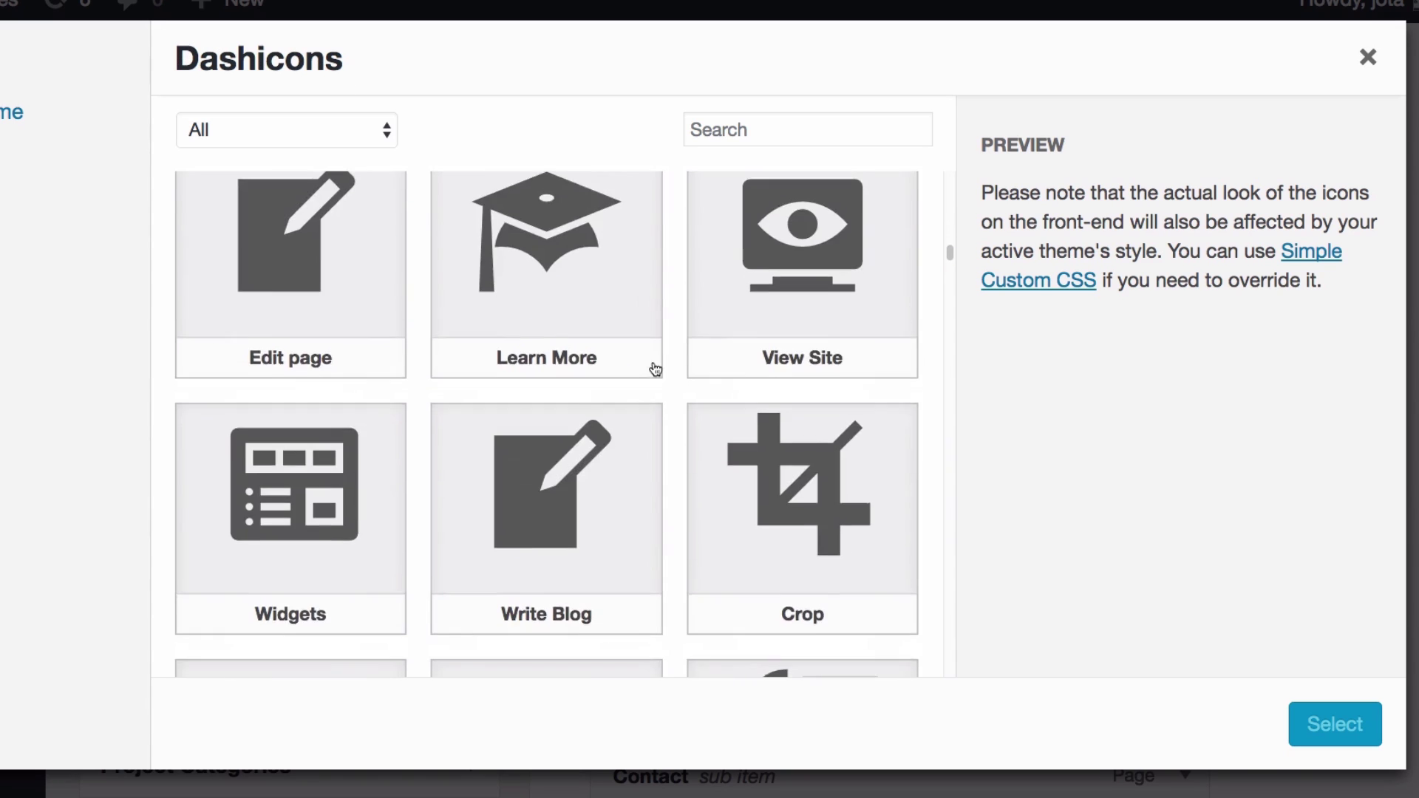
{"action": "scroll", "coordinate": [686, 371], "scroll_direction": "down", "scroll_amount": 3}
{"action": "left_click", "coordinate": [388, 122]}
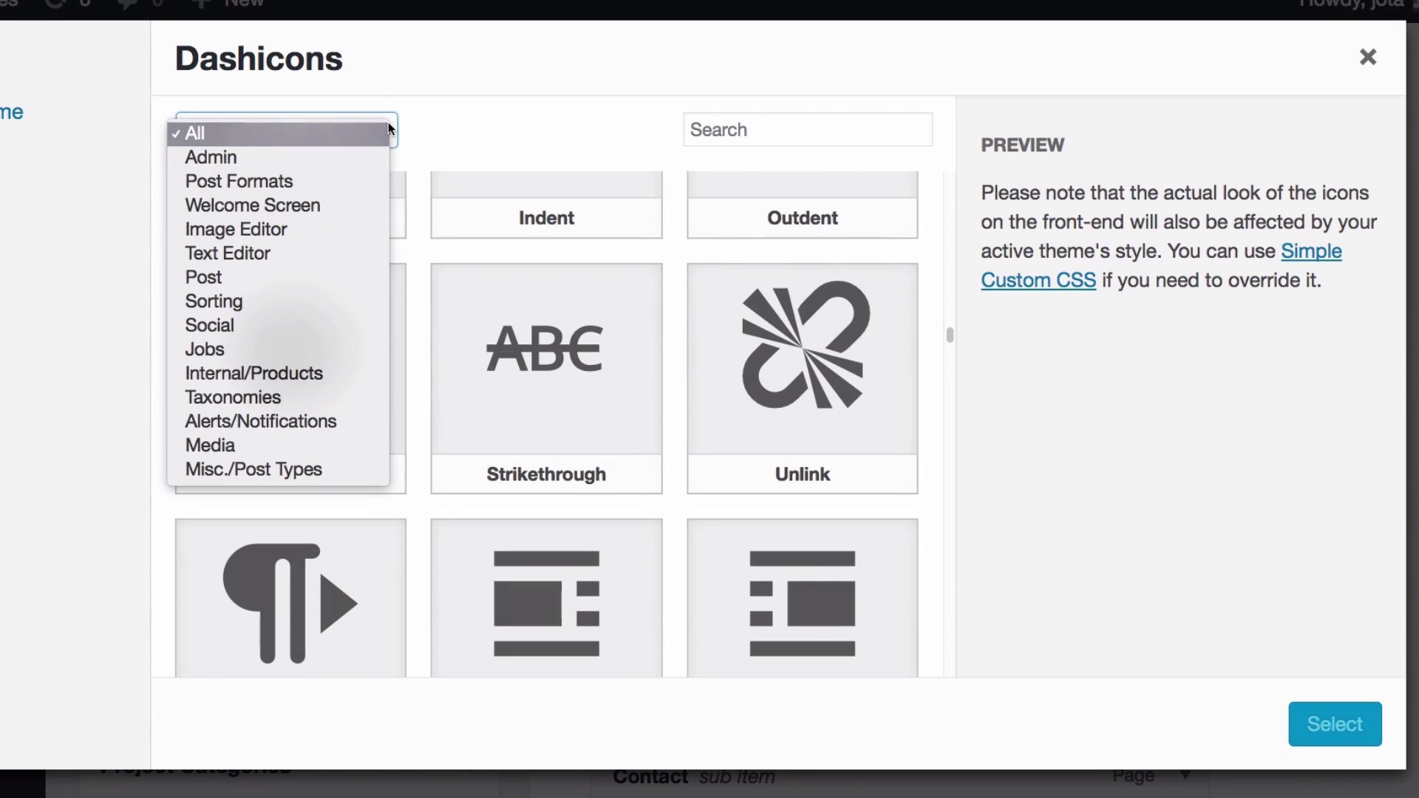
{"action": "left_click", "coordinate": [738, 128]}
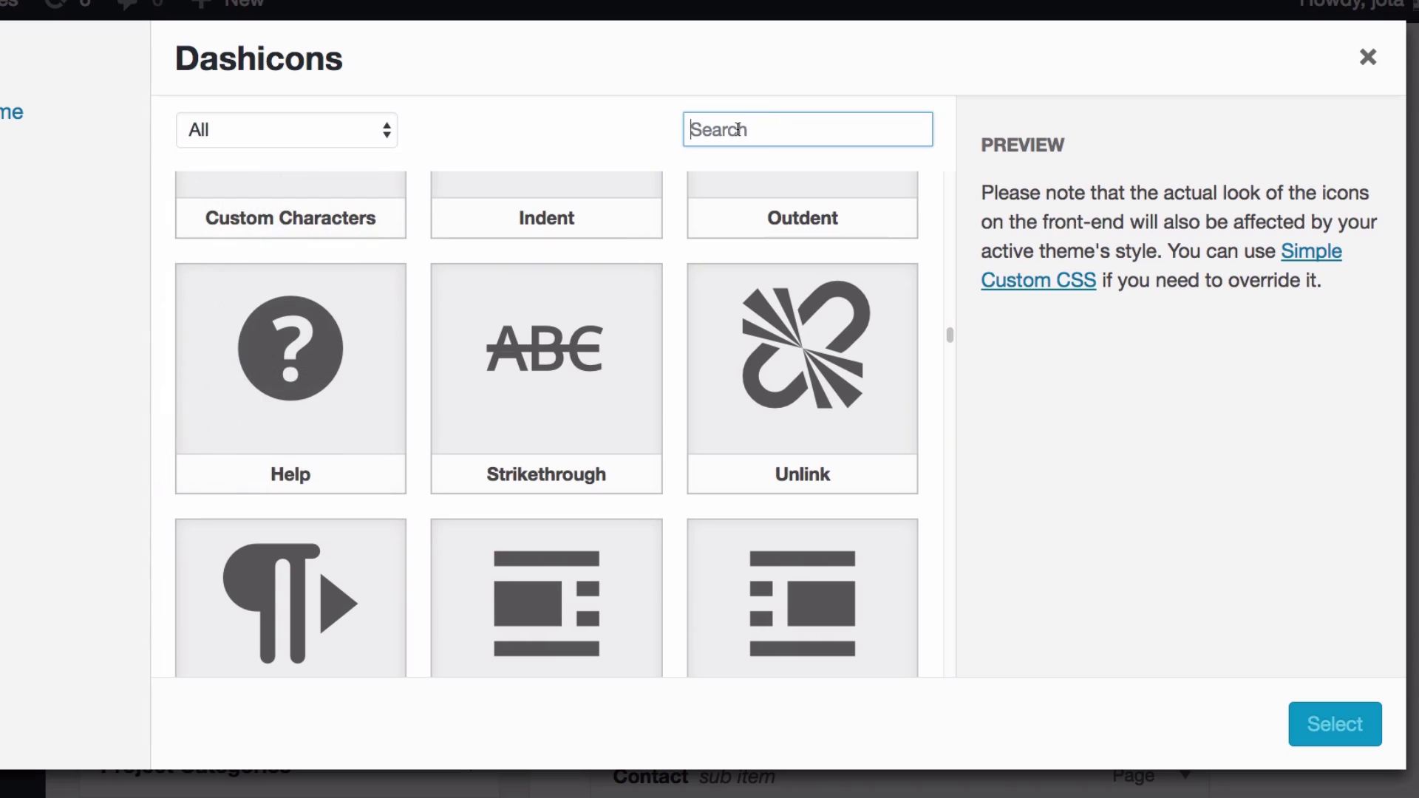
{"action": "scroll", "coordinate": [660, 412], "scroll_direction": "down", "scroll_amount": 5}
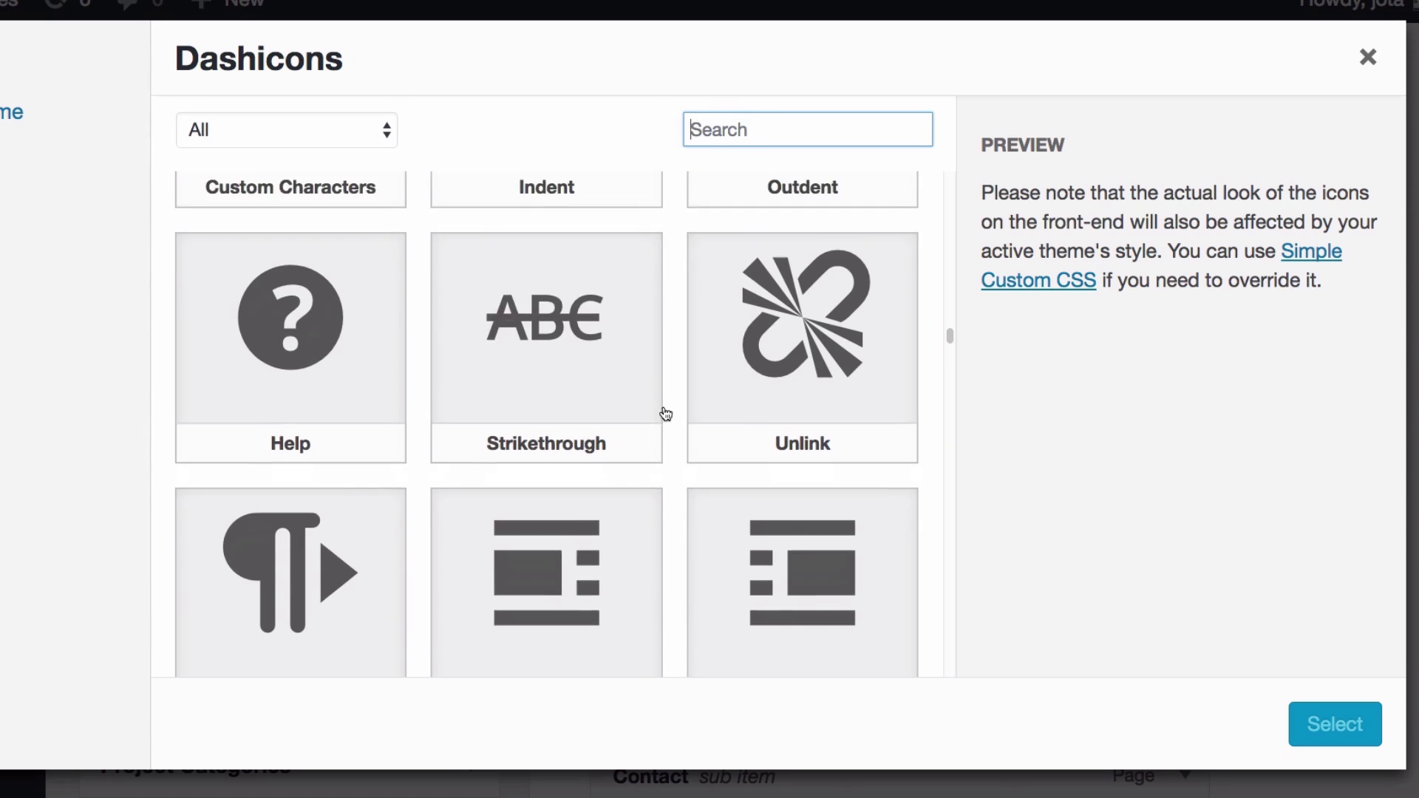
{"action": "scroll", "coordinate": [663, 415], "scroll_direction": "down", "scroll_amount": 5}
{"action": "scroll", "coordinate": [658, 422], "scroll_direction": "up", "scroll_amount": 20}
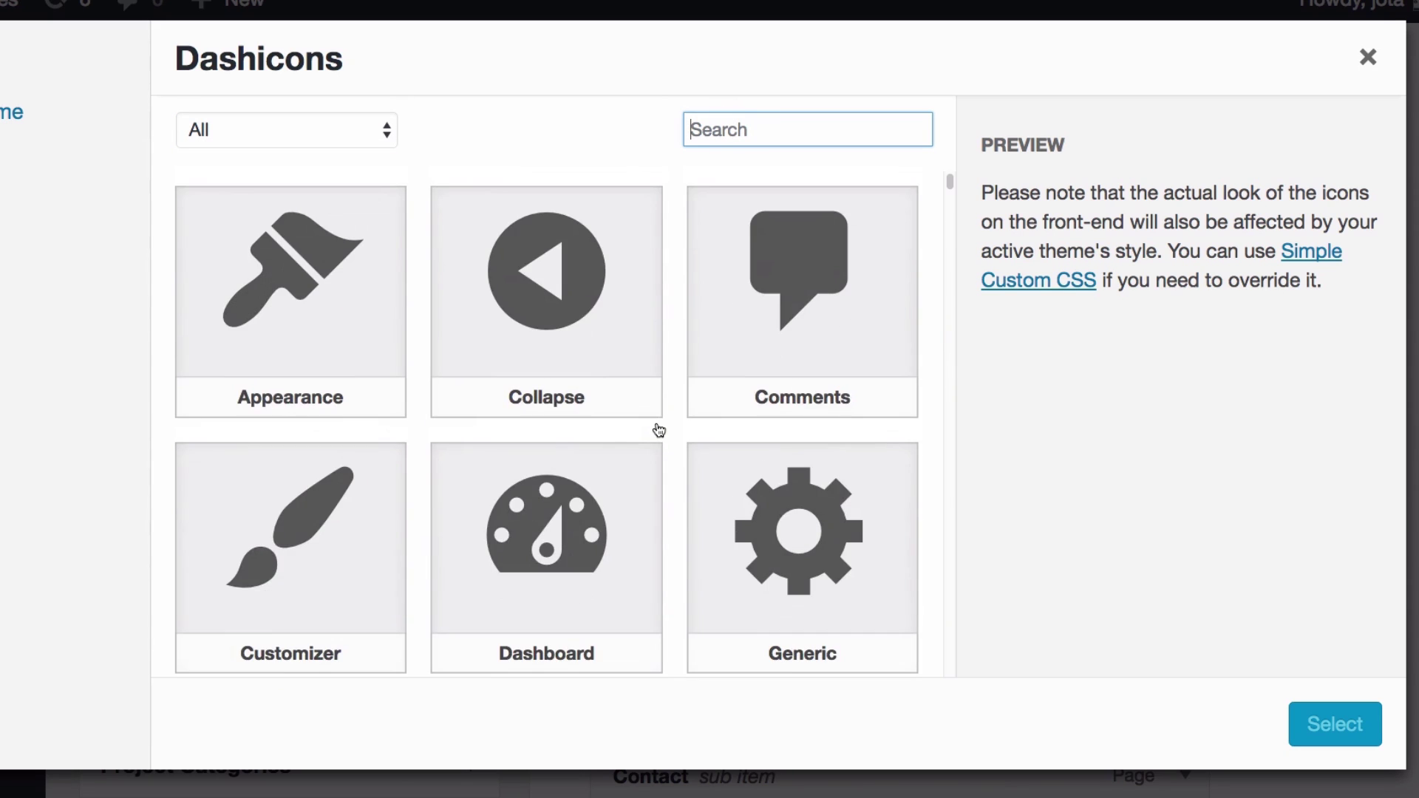
- Assign the Home Dashicon to the Home menu item, keeping position Before and vertical alignment Middle
{"action": "scroll", "coordinate": [659, 433], "scroll_direction": "down", "scroll_amount": 5}
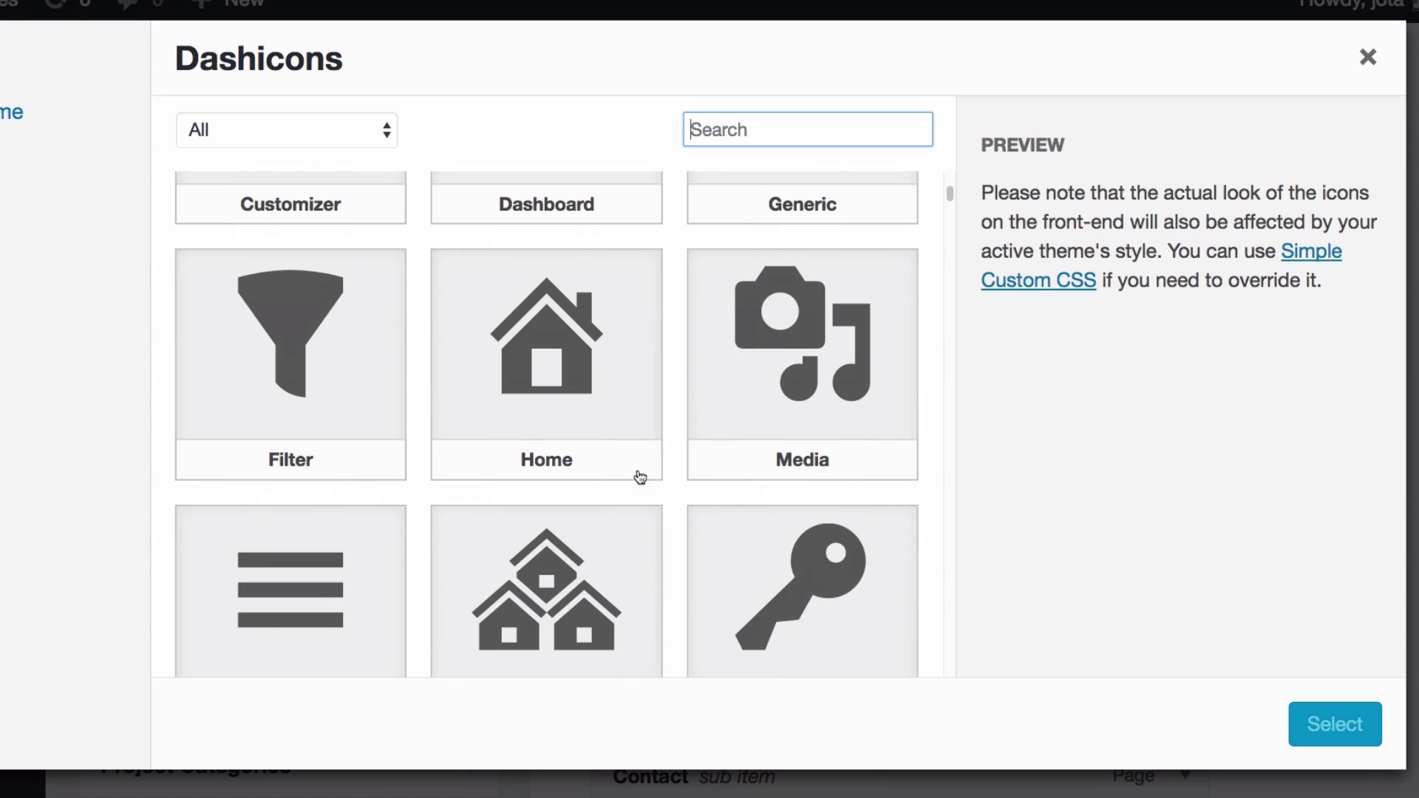
{"action": "left_click", "coordinate": [547, 339]}
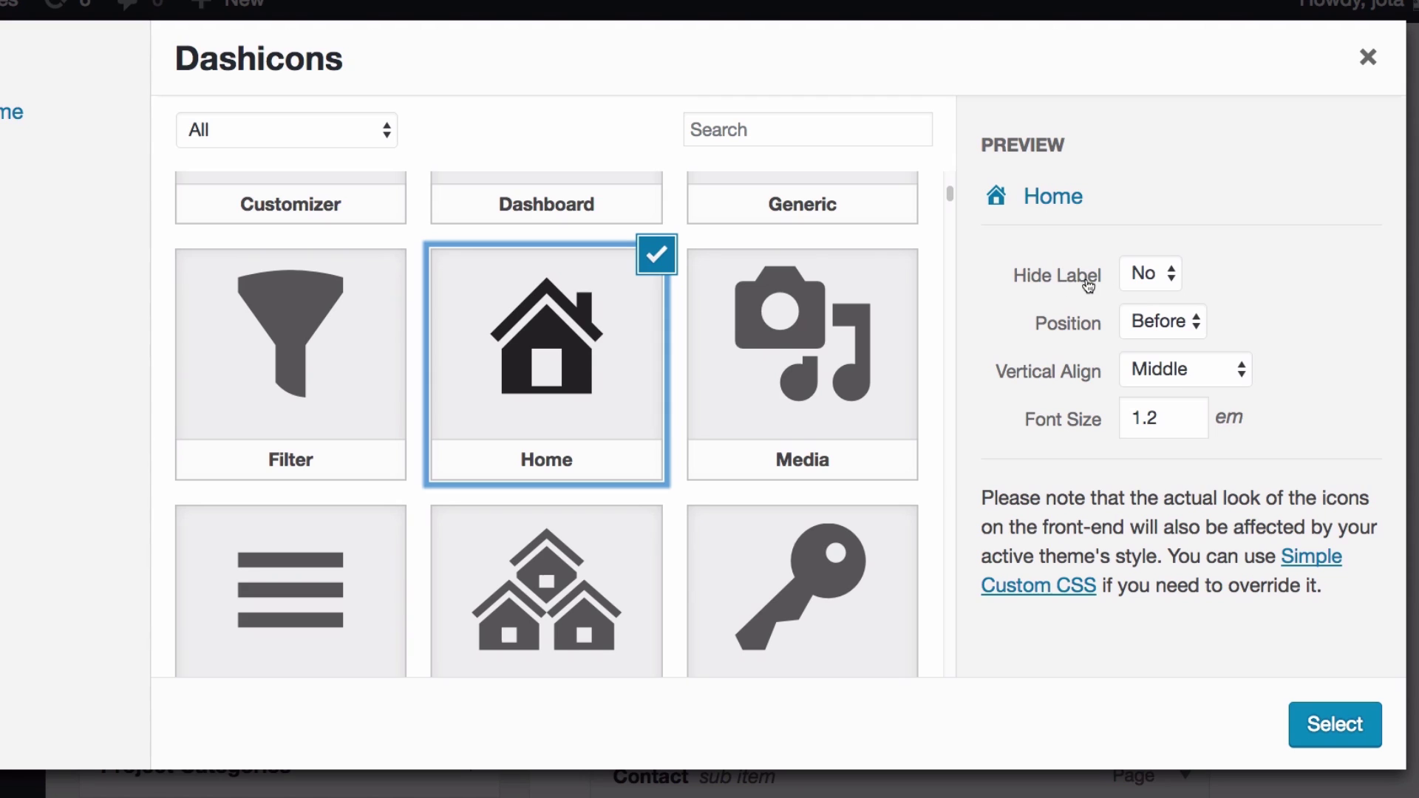
{"action": "left_click", "coordinate": [1165, 321]}
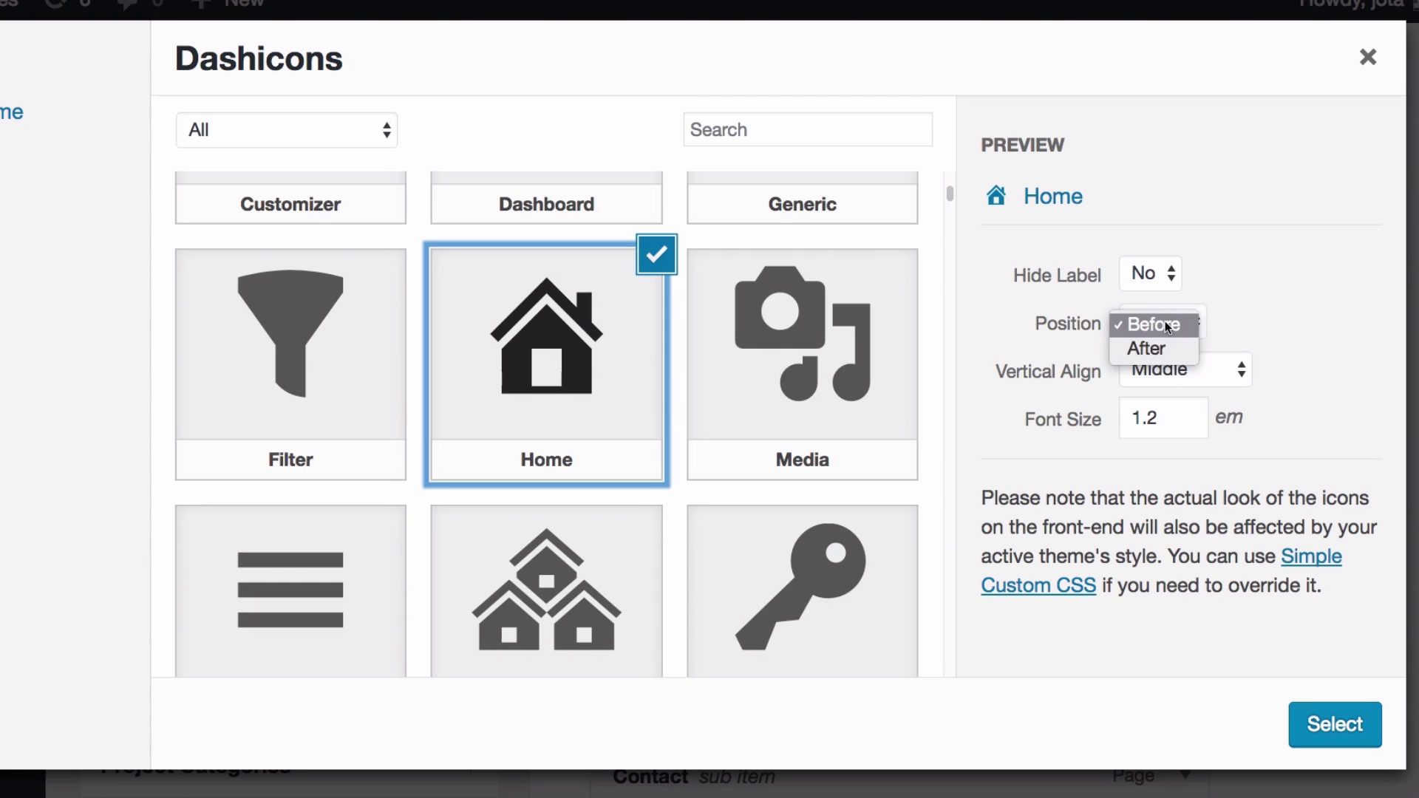
{"action": "left_click", "coordinate": [1231, 309]}
{"action": "left_click", "coordinate": [1204, 362]}
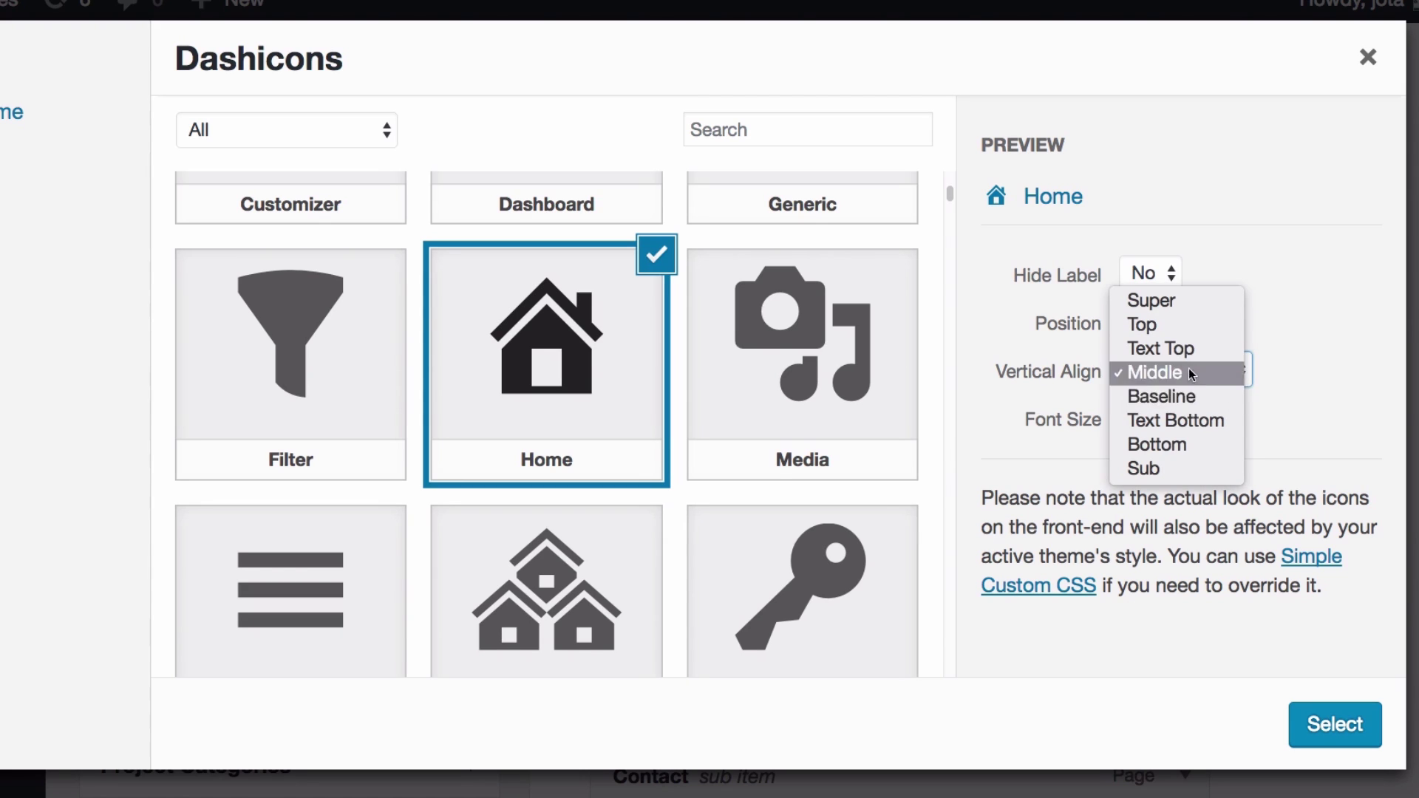
{"action": "left_click", "coordinate": [1181, 372]}
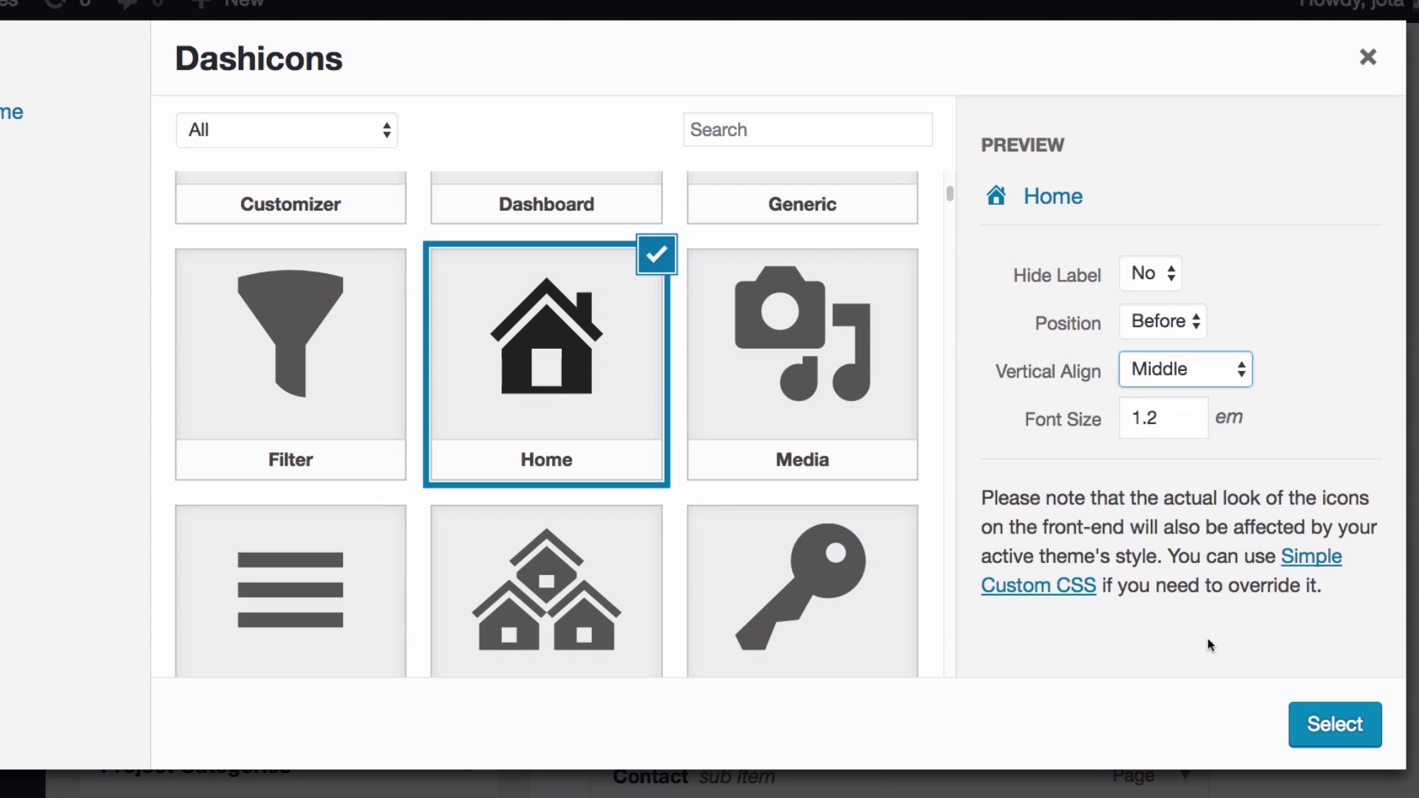
{"action": "left_click", "coordinate": [1331, 729]}
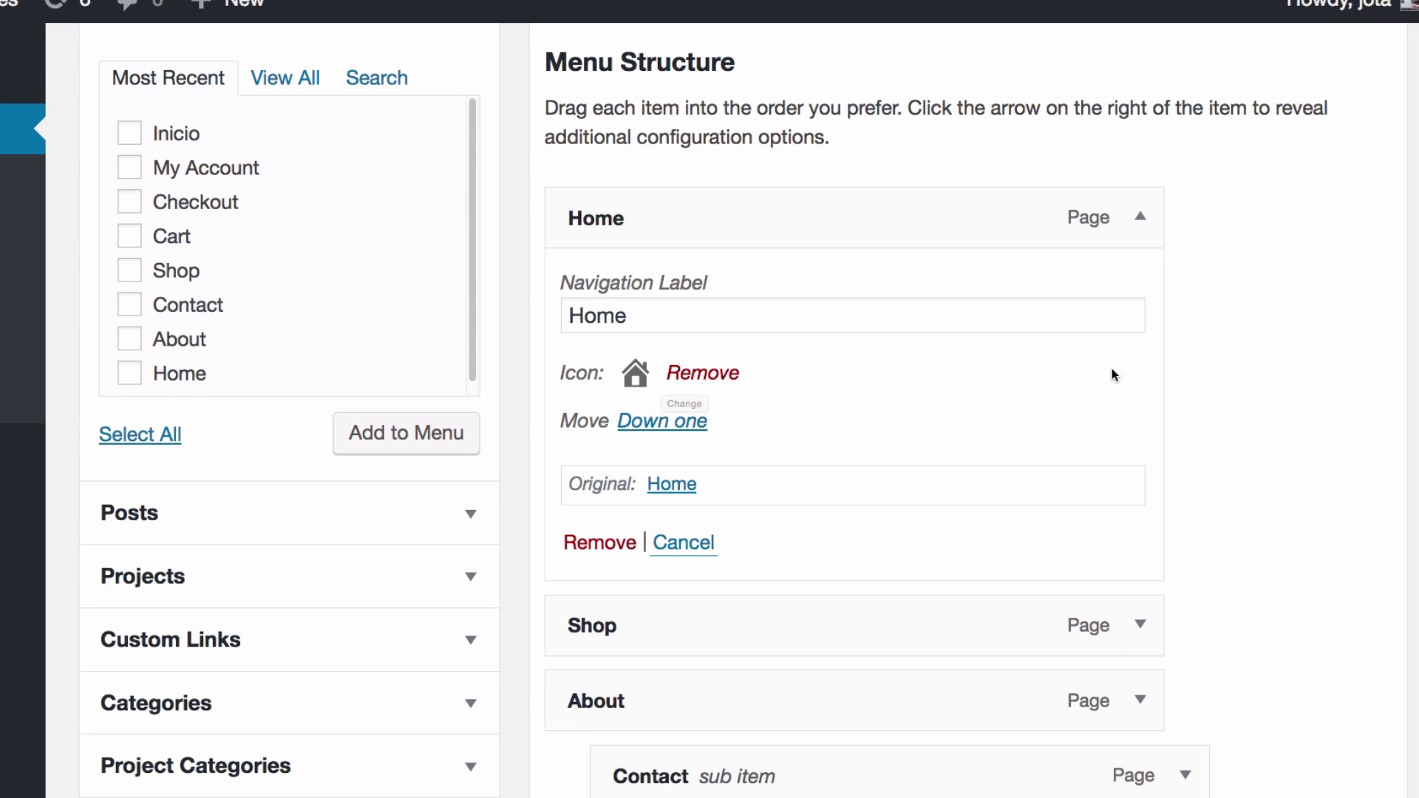
- Save the Main Menu with the Home item's new icon
{"action": "scroll", "coordinate": [1204, 371], "scroll_direction": "down", "scroll_amount": 10}
{"action": "scroll", "coordinate": [1205, 382], "scroll_direction": "down", "scroll_amount": 1}
{"action": "left_click", "coordinate": [1308, 683]}
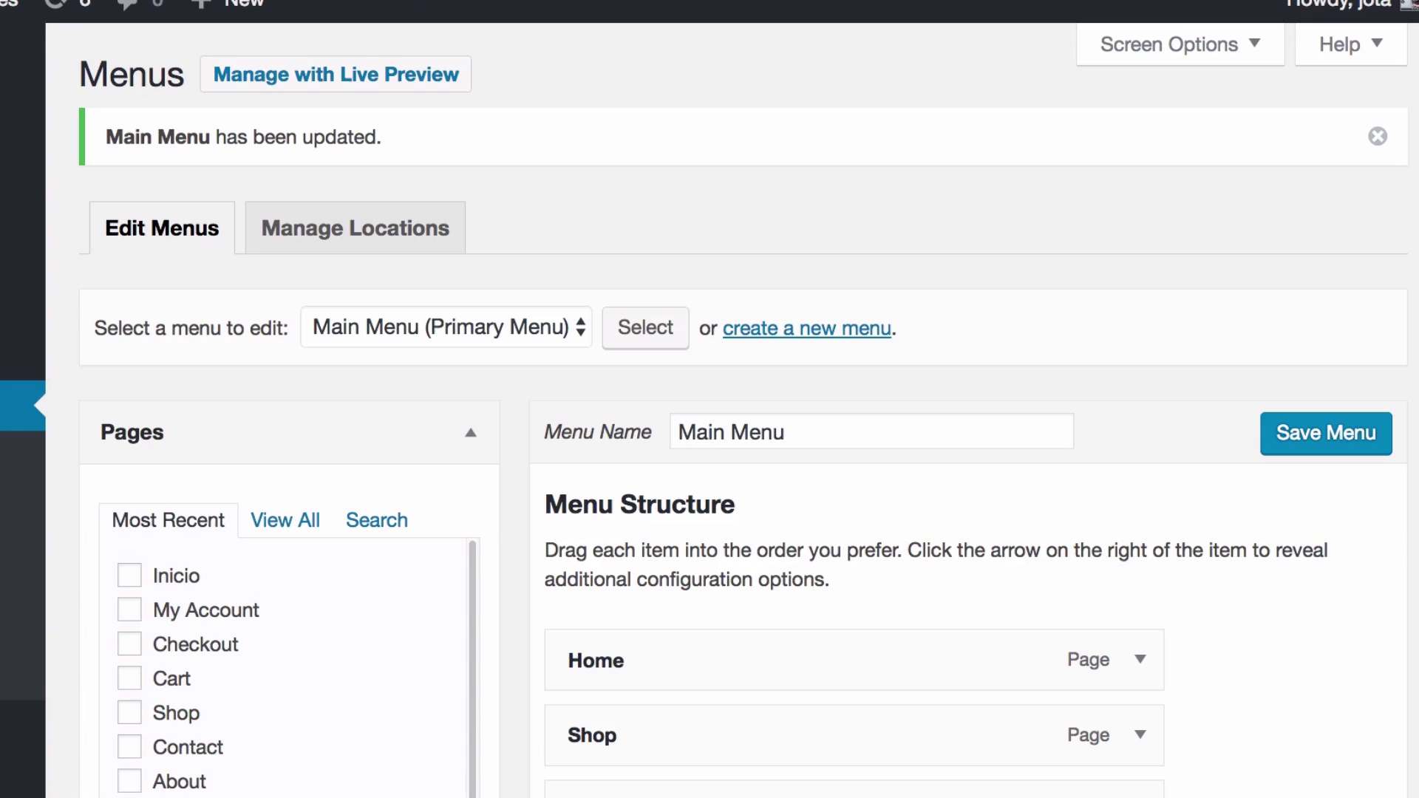
- Expand the Shop item in the menu structure and open its icon picker
{"action": "scroll", "coordinate": [526, 448], "scroll_direction": "down", "scroll_amount": 4}
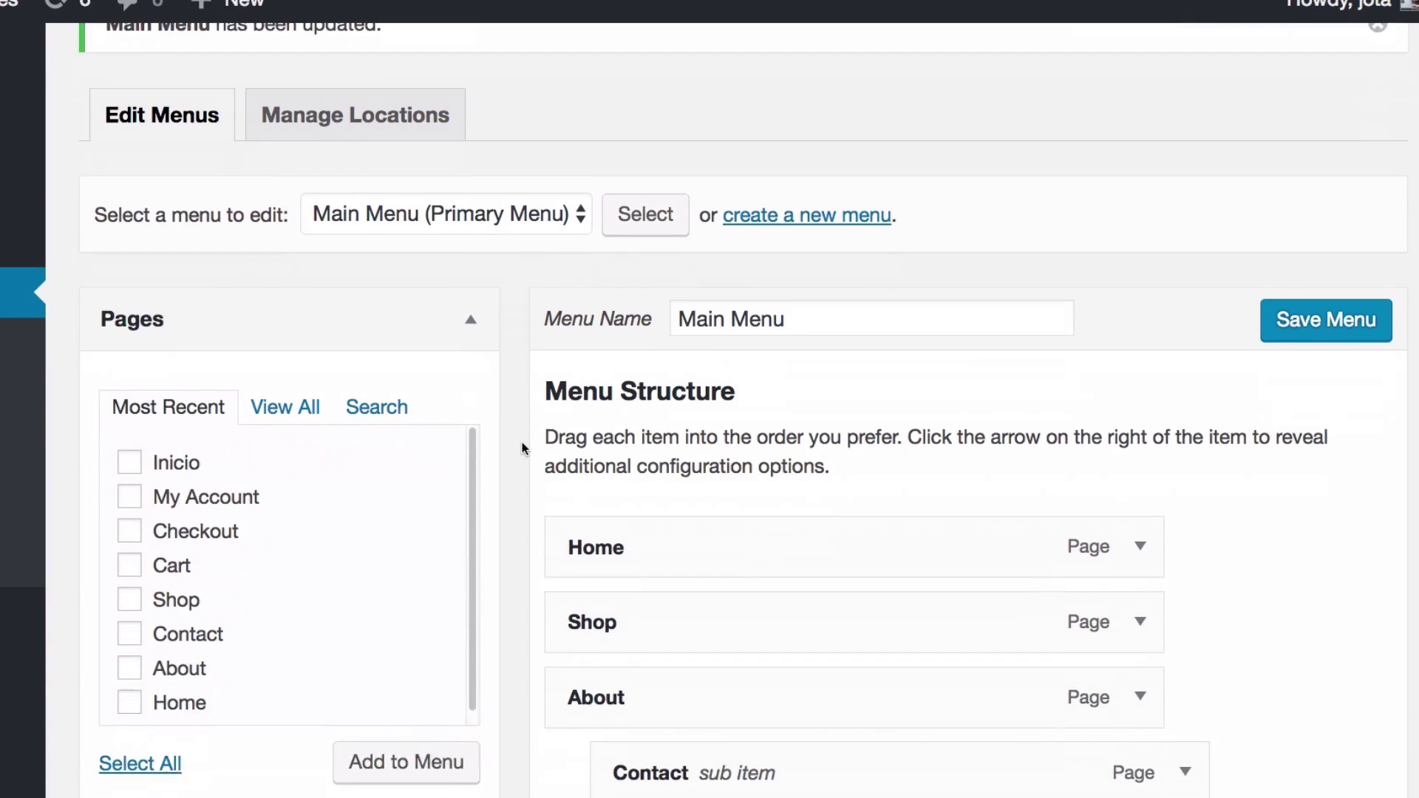
{"action": "scroll", "coordinate": [522, 448], "scroll_direction": "down", "scroll_amount": 3}
{"action": "left_click", "coordinate": [1142, 309]}
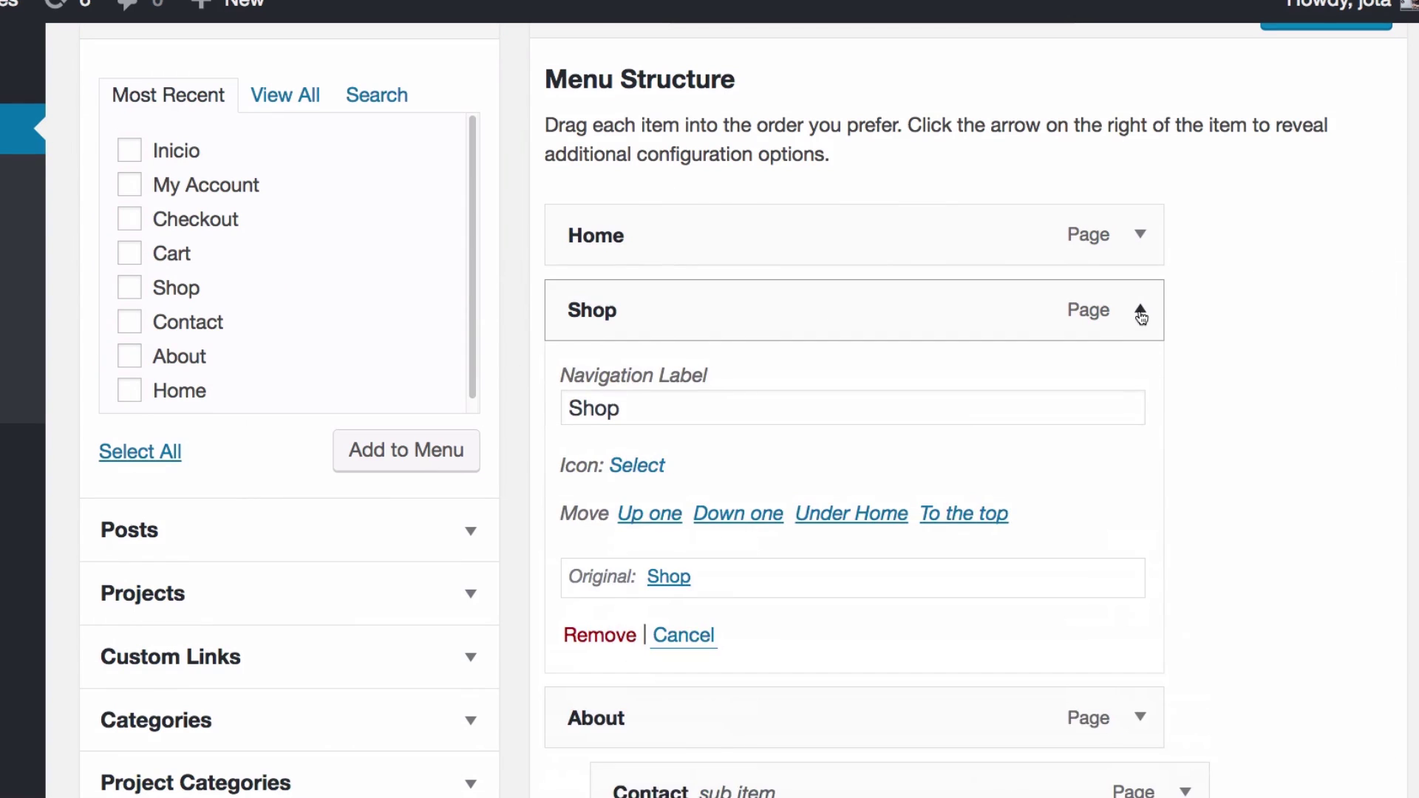
{"action": "left_click", "coordinate": [639, 469]}
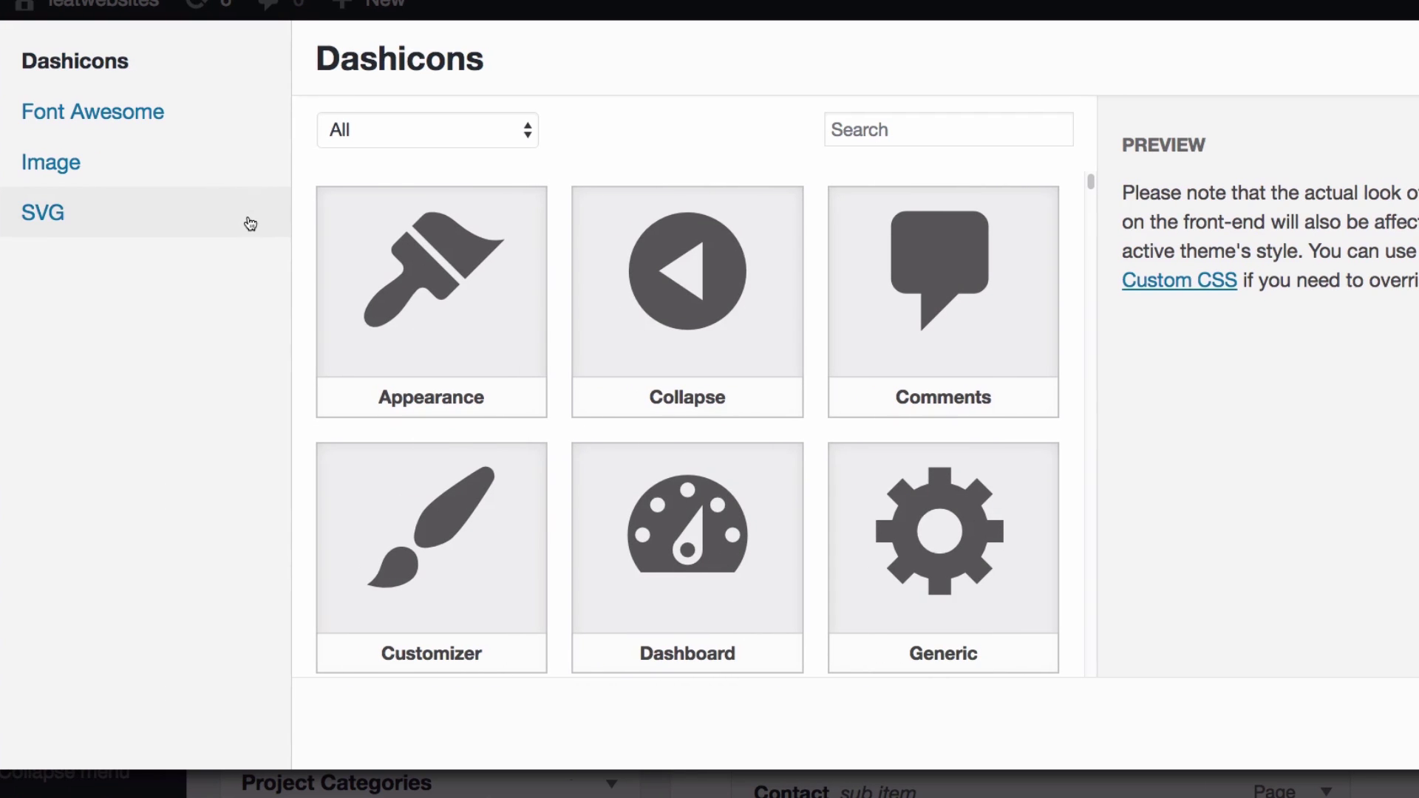
- Set the white globe image from the media library as the Shop item's icon and save the menu
{"action": "left_click", "coordinate": [76, 167]}
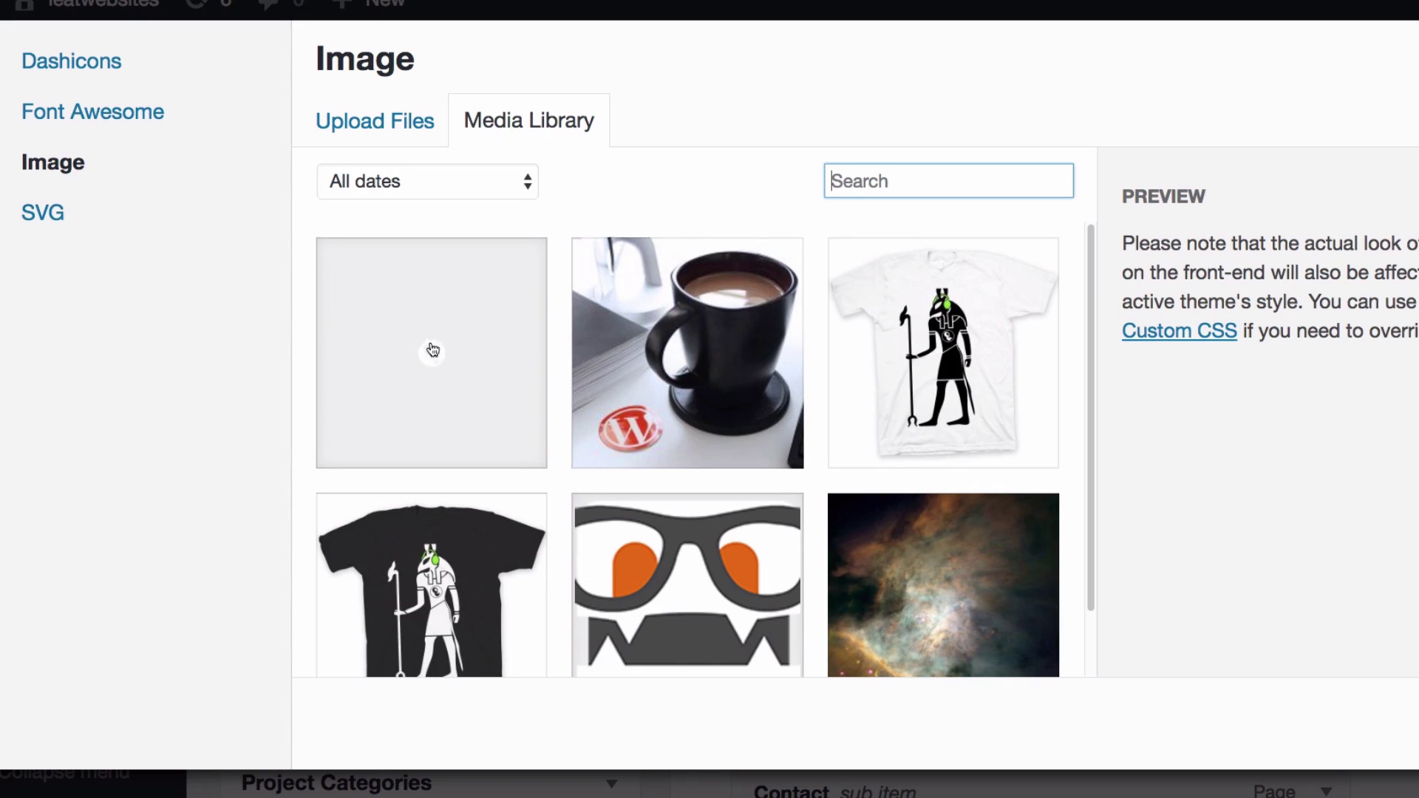
{"action": "left_click", "coordinate": [437, 368]}
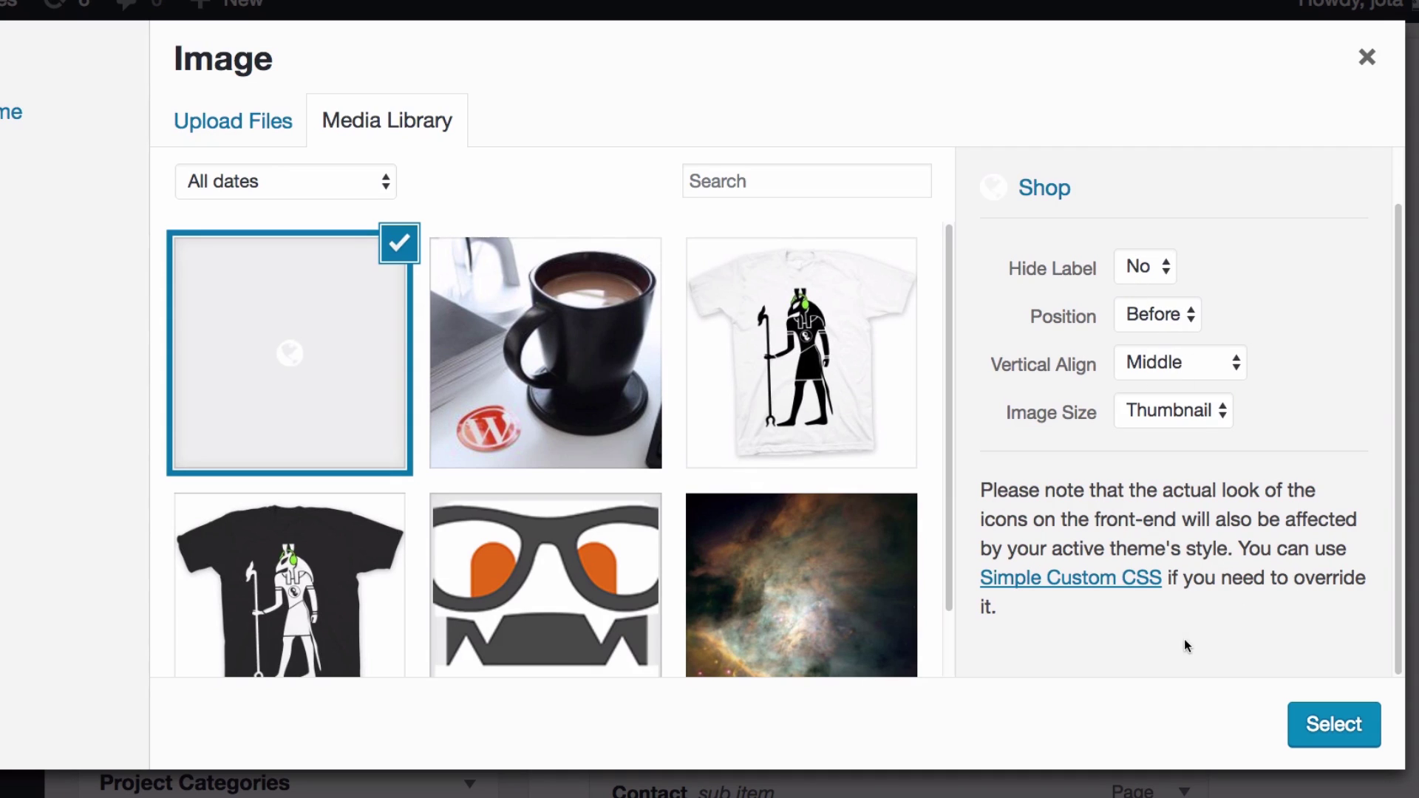
{"action": "left_click", "coordinate": [1323, 726]}
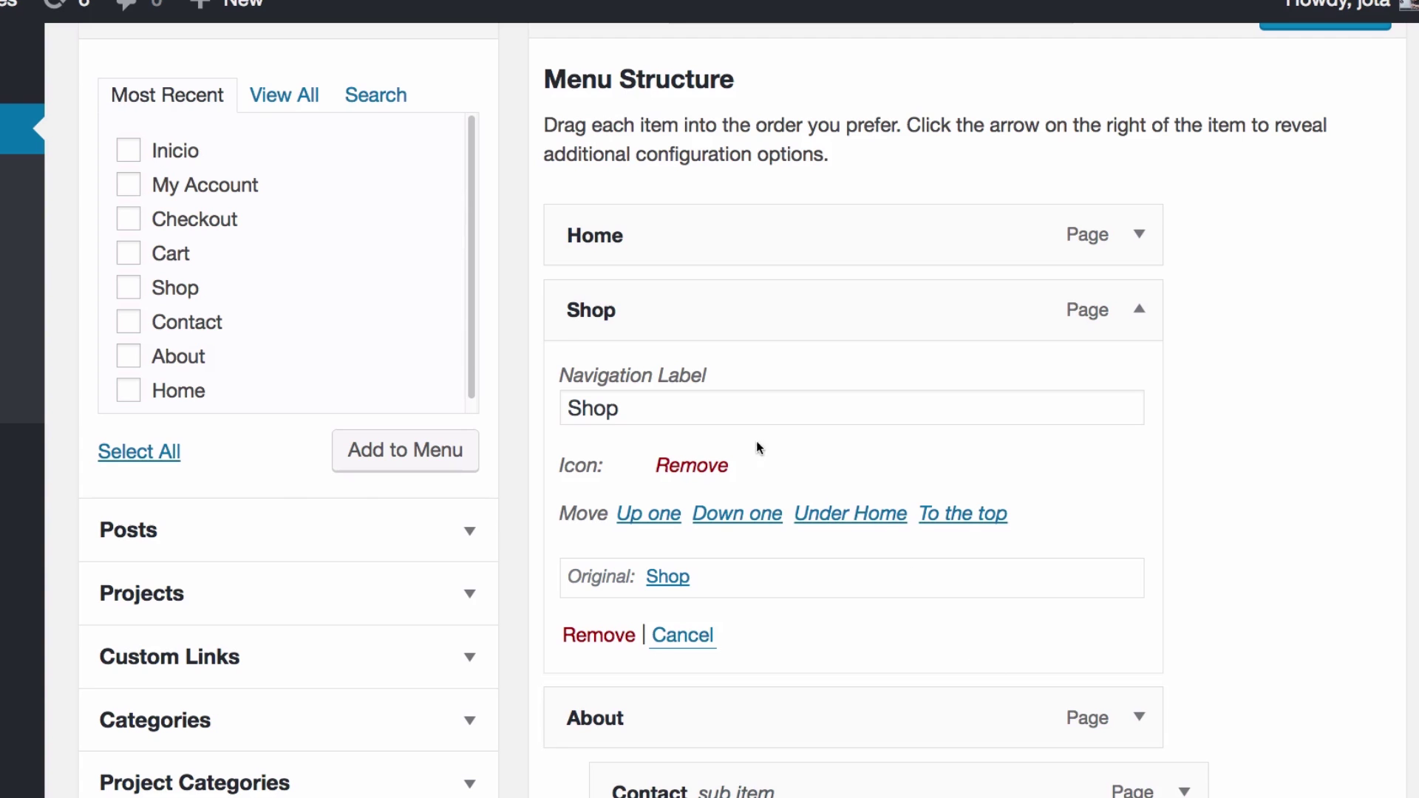
{"action": "scroll", "coordinate": [1235, 348], "scroll_direction": "up", "scroll_amount": 4}
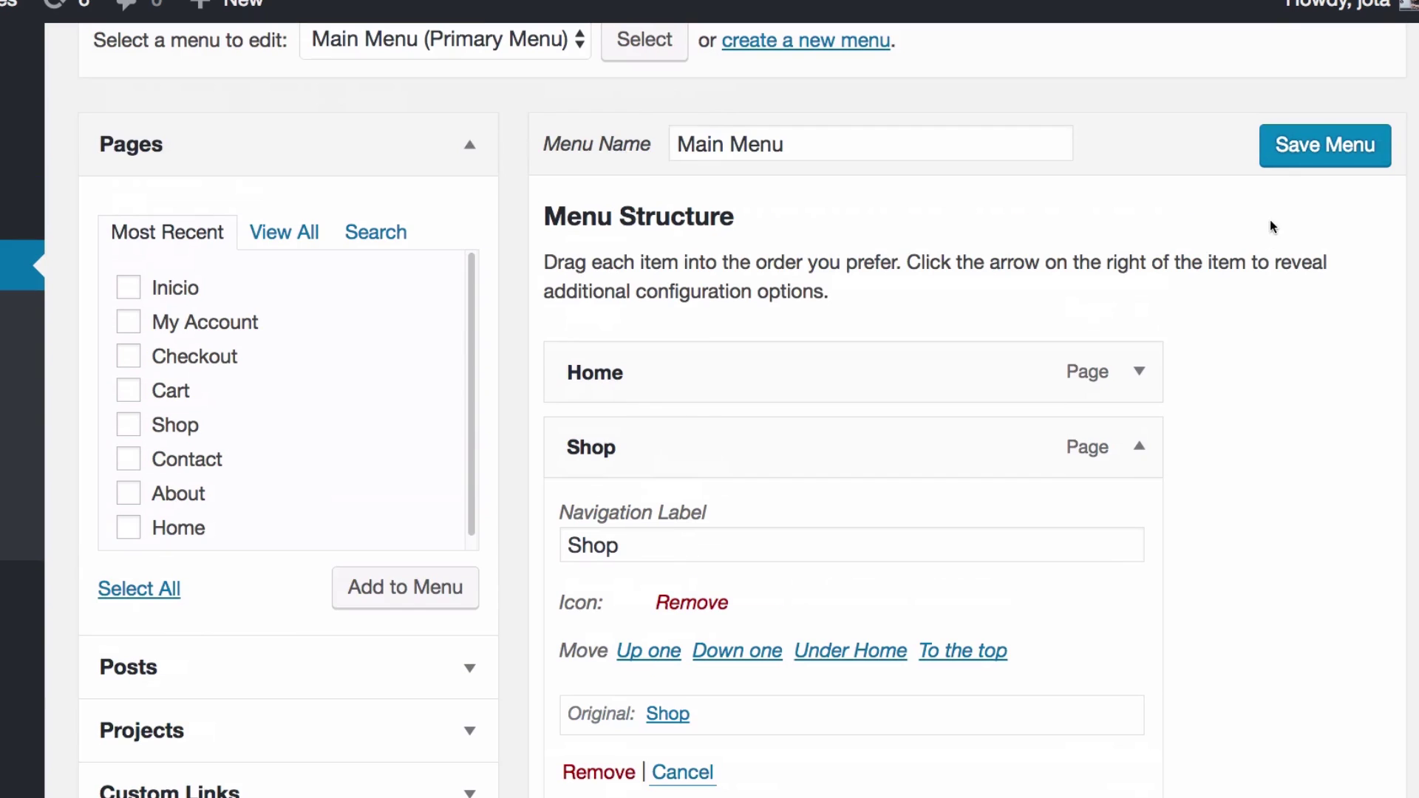
{"action": "left_click", "coordinate": [1305, 165]}
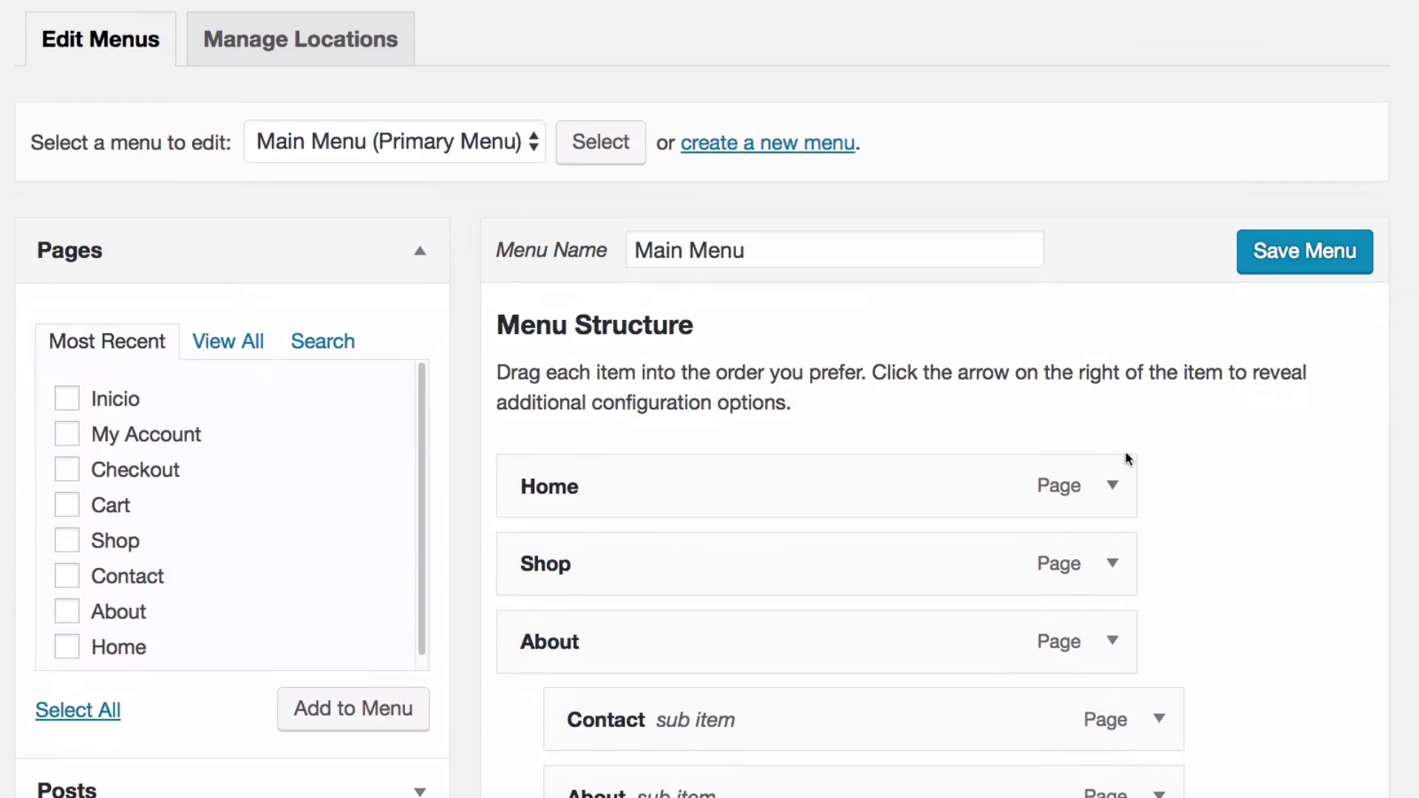
- Expand the top-level About item in the menu structure and show the SVG files in its icon picker
{"action": "scroll", "coordinate": [1183, 444], "scroll_direction": "down", "scroll_amount": 5}
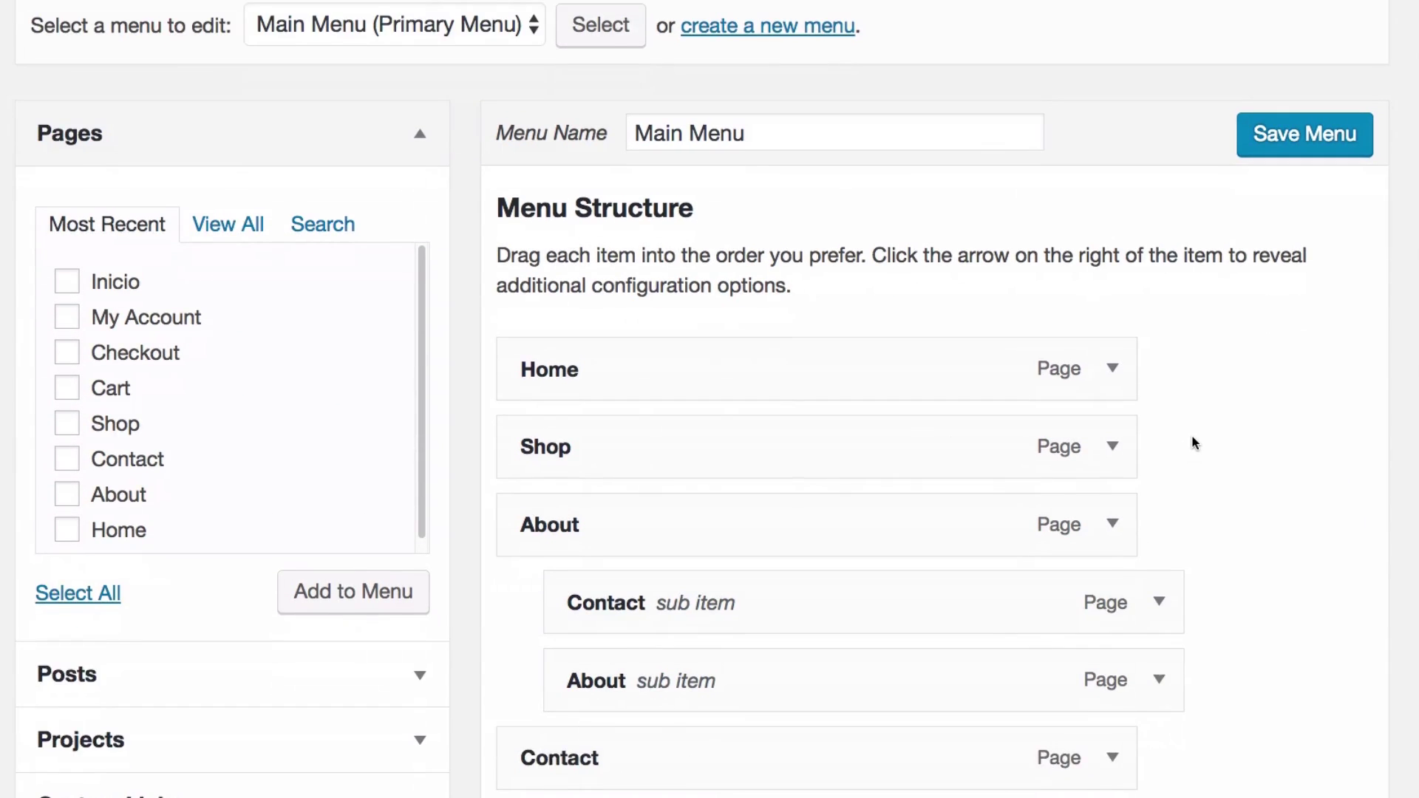
{"action": "scroll", "coordinate": [1192, 443], "scroll_direction": "down", "scroll_amount": 2}
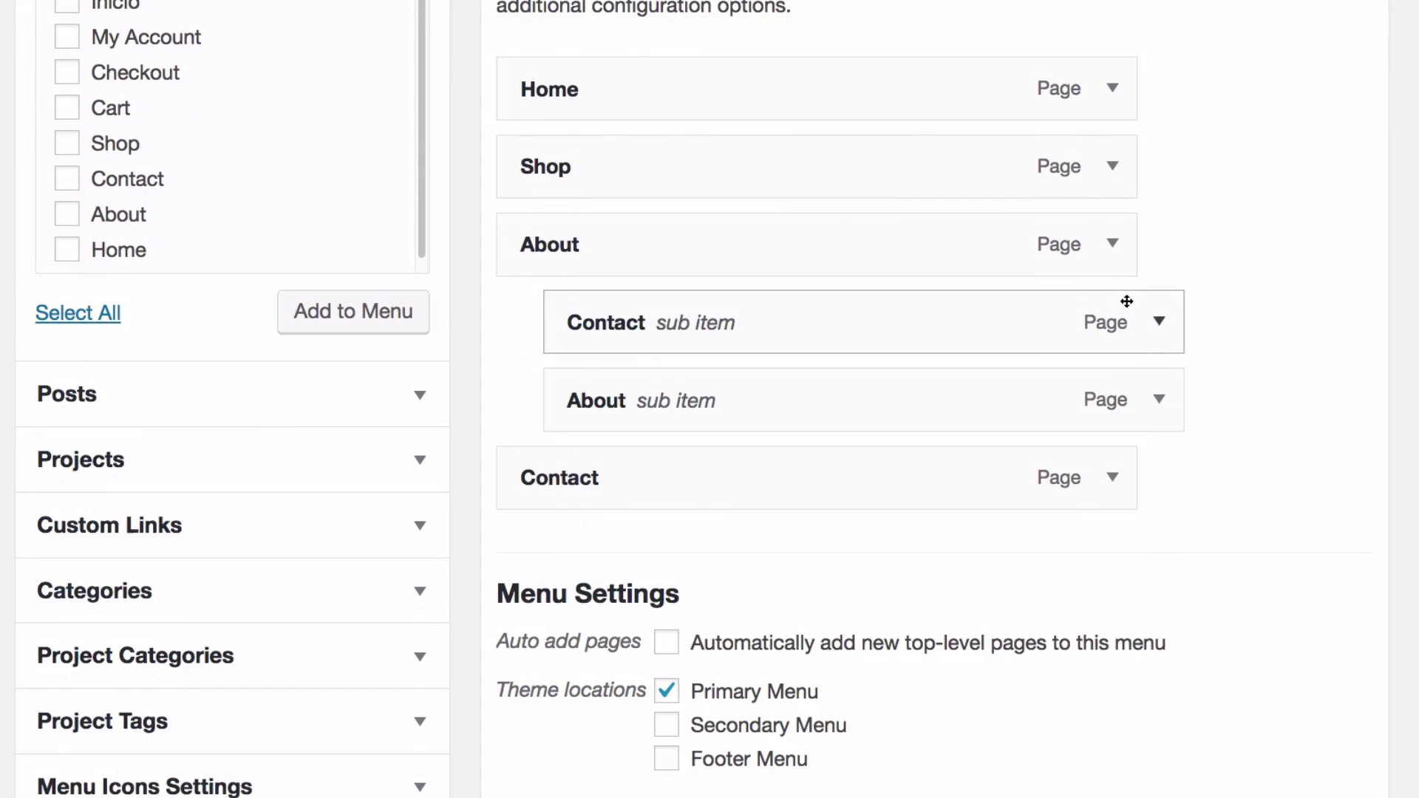
{"action": "left_click", "coordinate": [1113, 244]}
{"action": "scroll", "coordinate": [1159, 303], "scroll_direction": "down", "scroll_amount": 2}
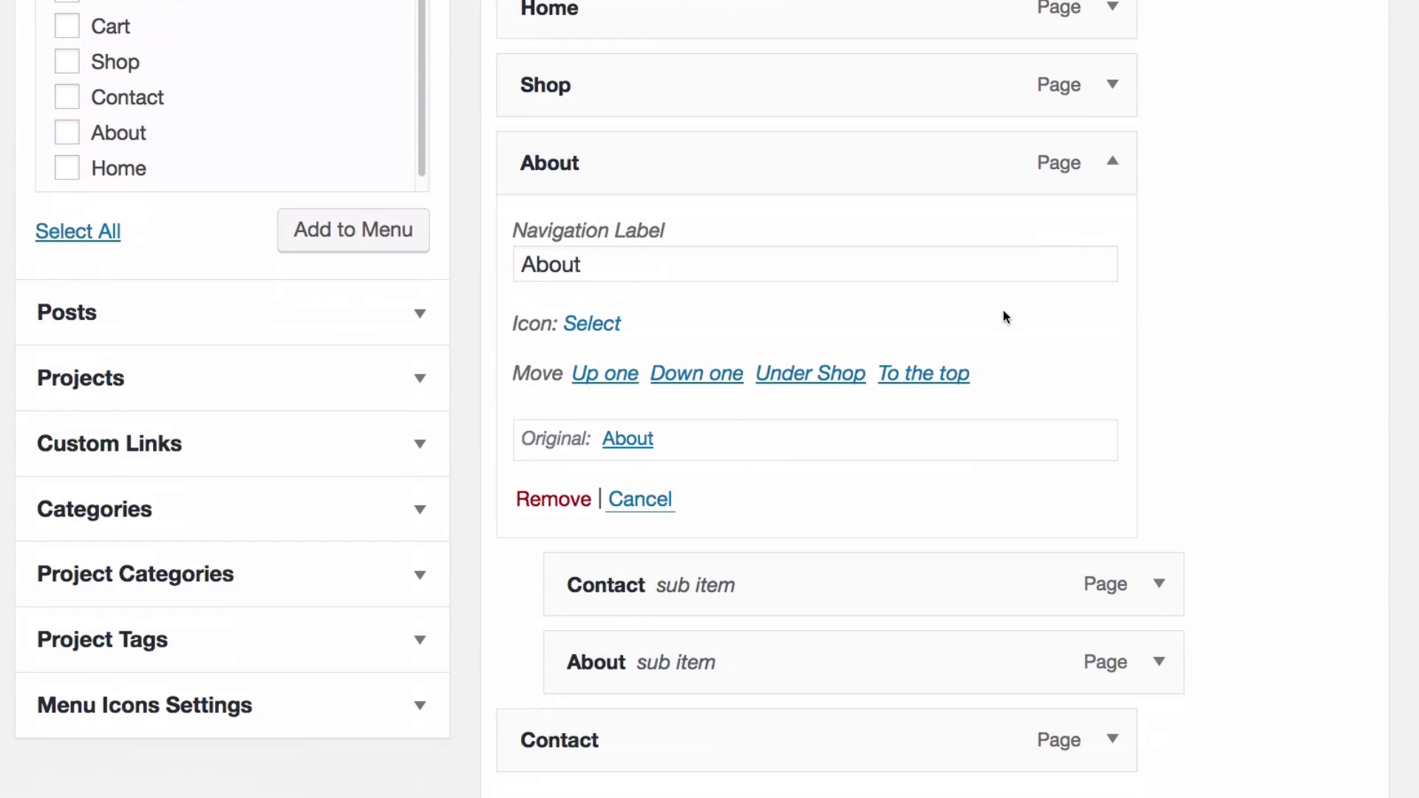
{"action": "left_click", "coordinate": [588, 331]}
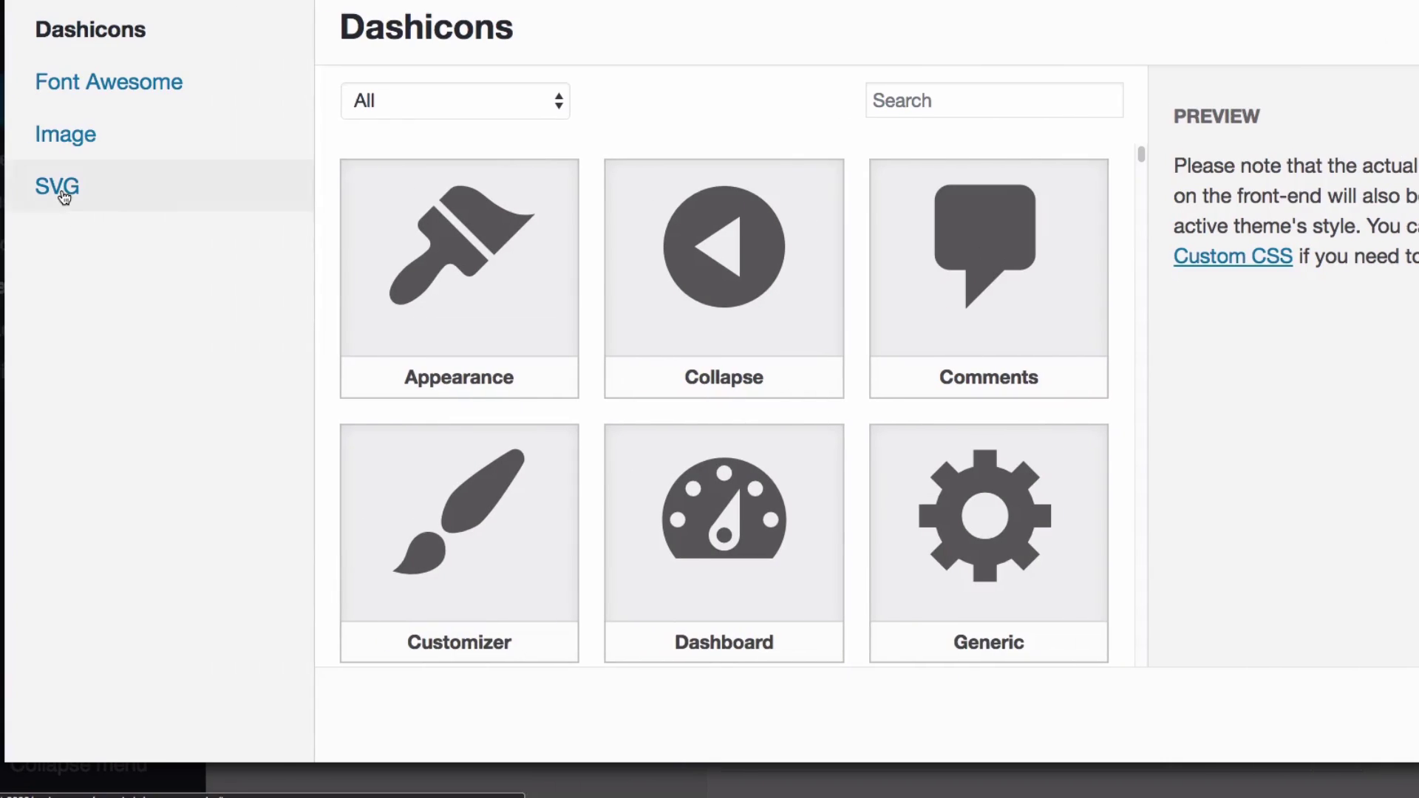
{"action": "left_click", "coordinate": [0, 185]}
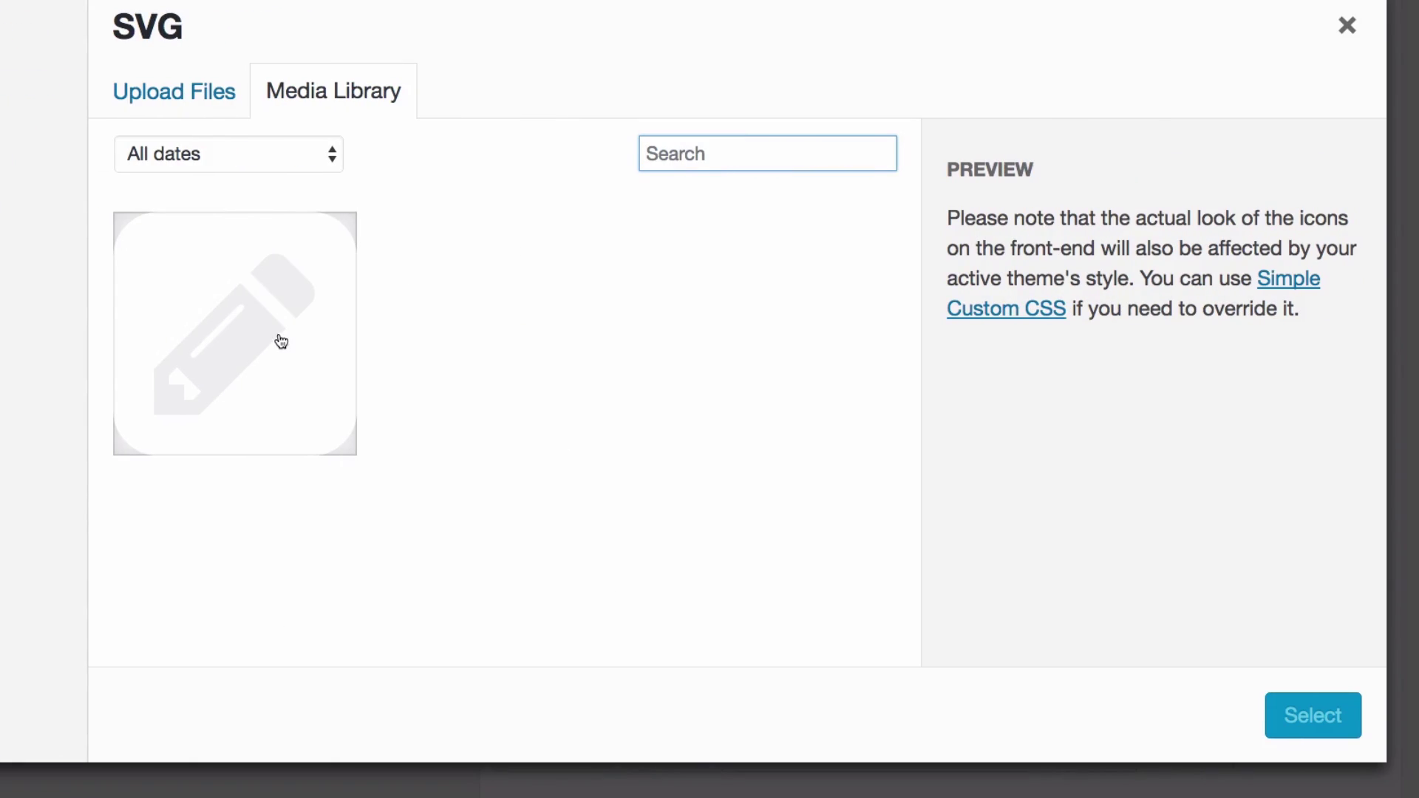
- Switch to Illustrator to examine the pencil icon artwork, shift it slightly up and left, and return to the icon picker
{"action": "left_click", "coordinate": [543, 784]}
{"action": "left_click", "coordinate": [596, 381]}
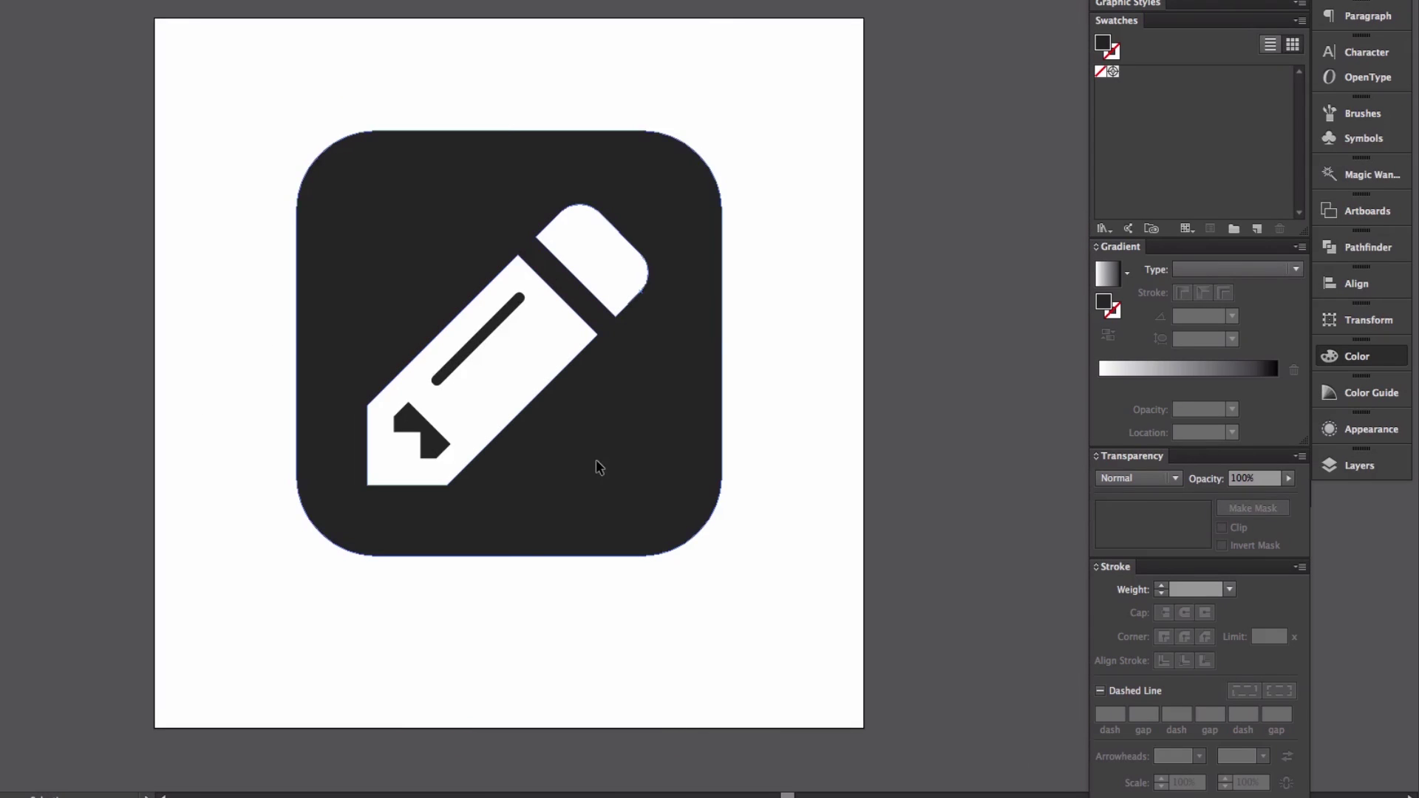
{"action": "left_click_drag", "start_coordinate": [636, 407], "coordinate": [632, 416]}
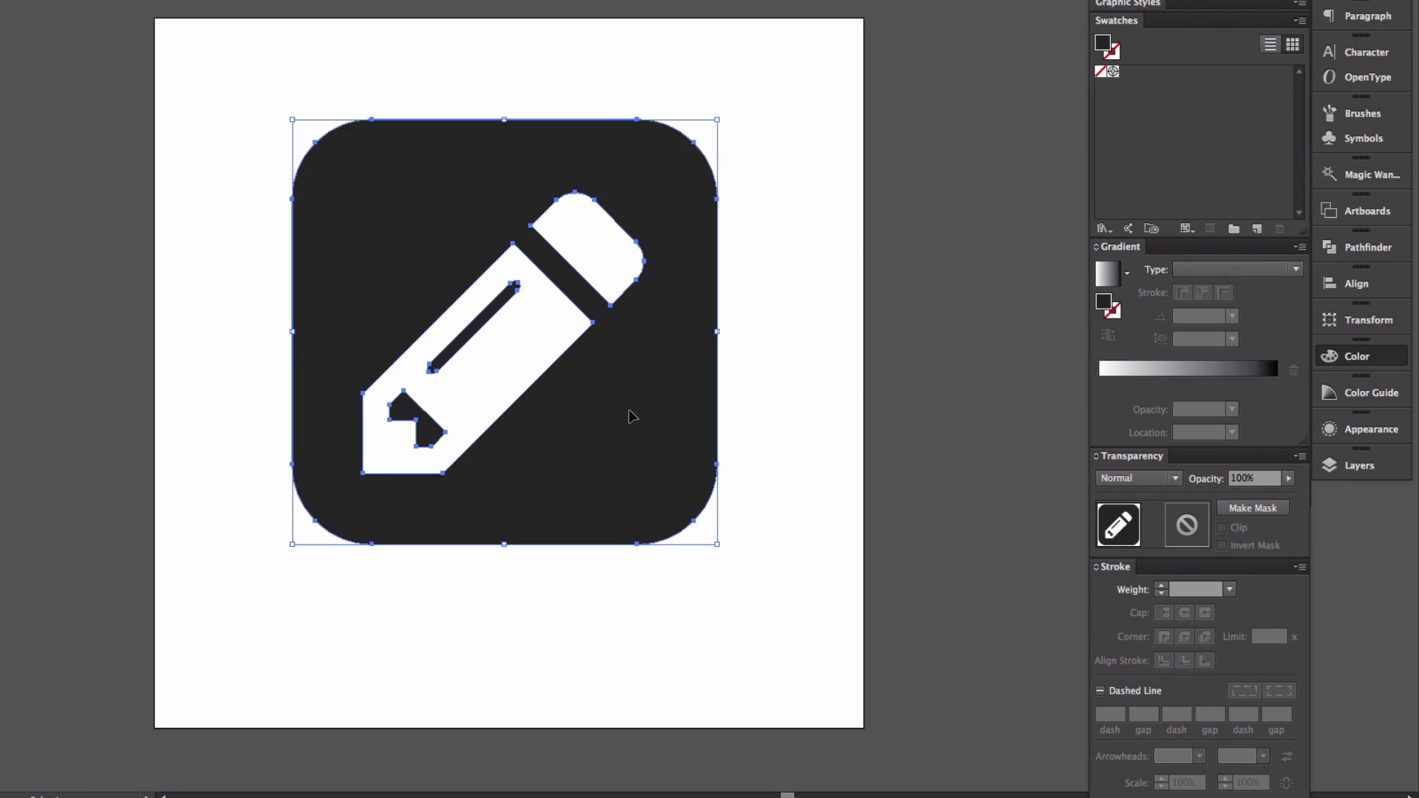
{"action": "left_click", "coordinate": [689, 562]}
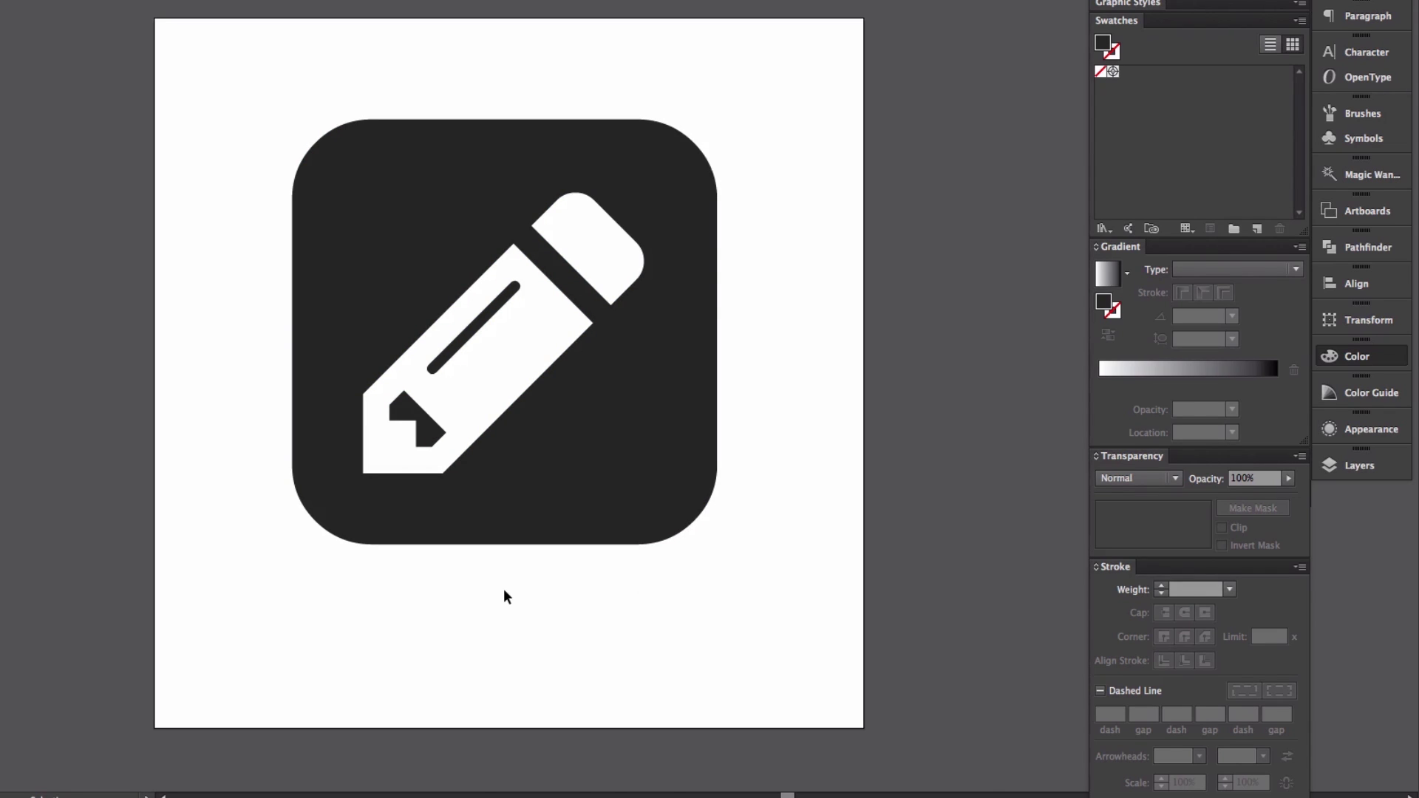
{"action": "left_click", "coordinate": [288, 764]}
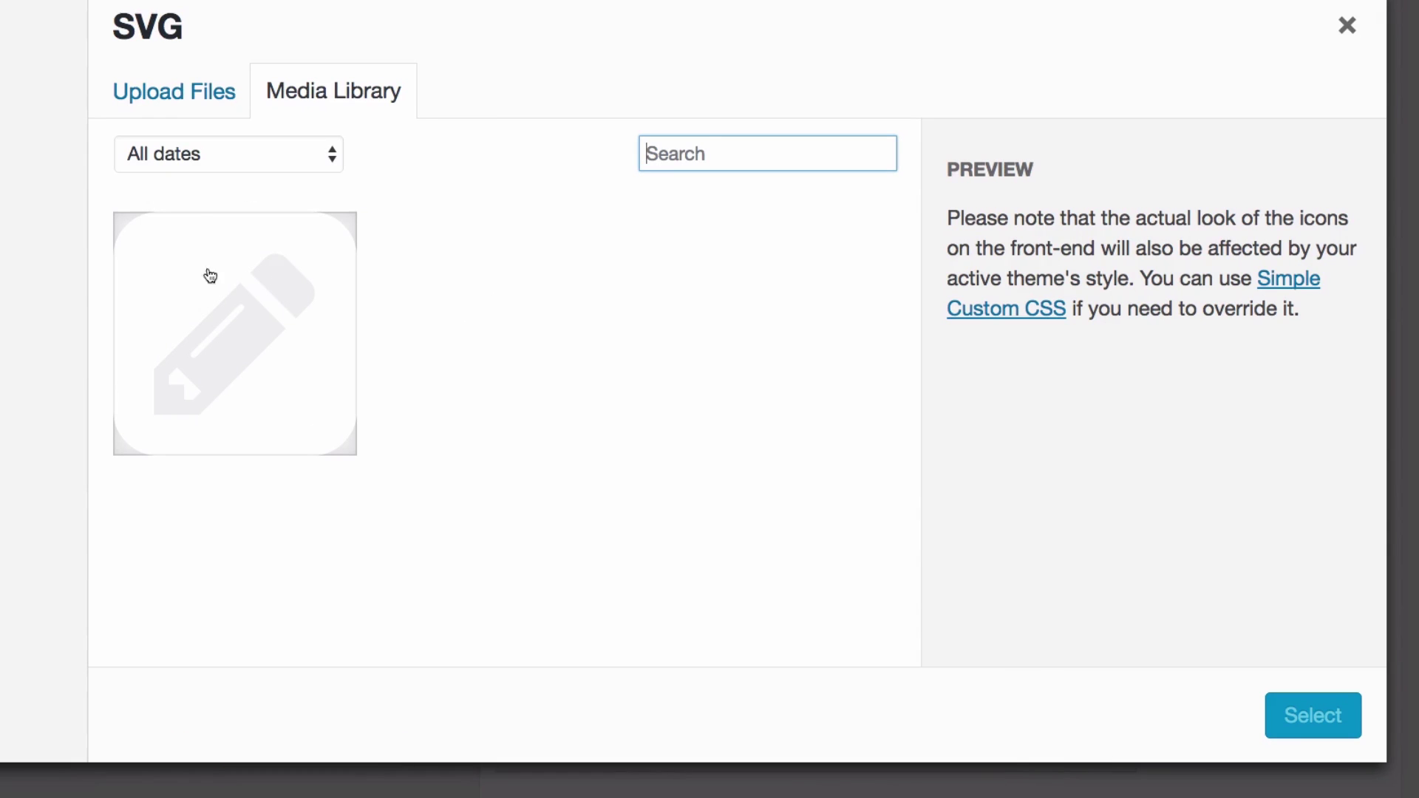
- Set the pencil SVG from the media library as the About item's icon and save the menu
{"action": "left_click", "coordinate": [274, 323]}
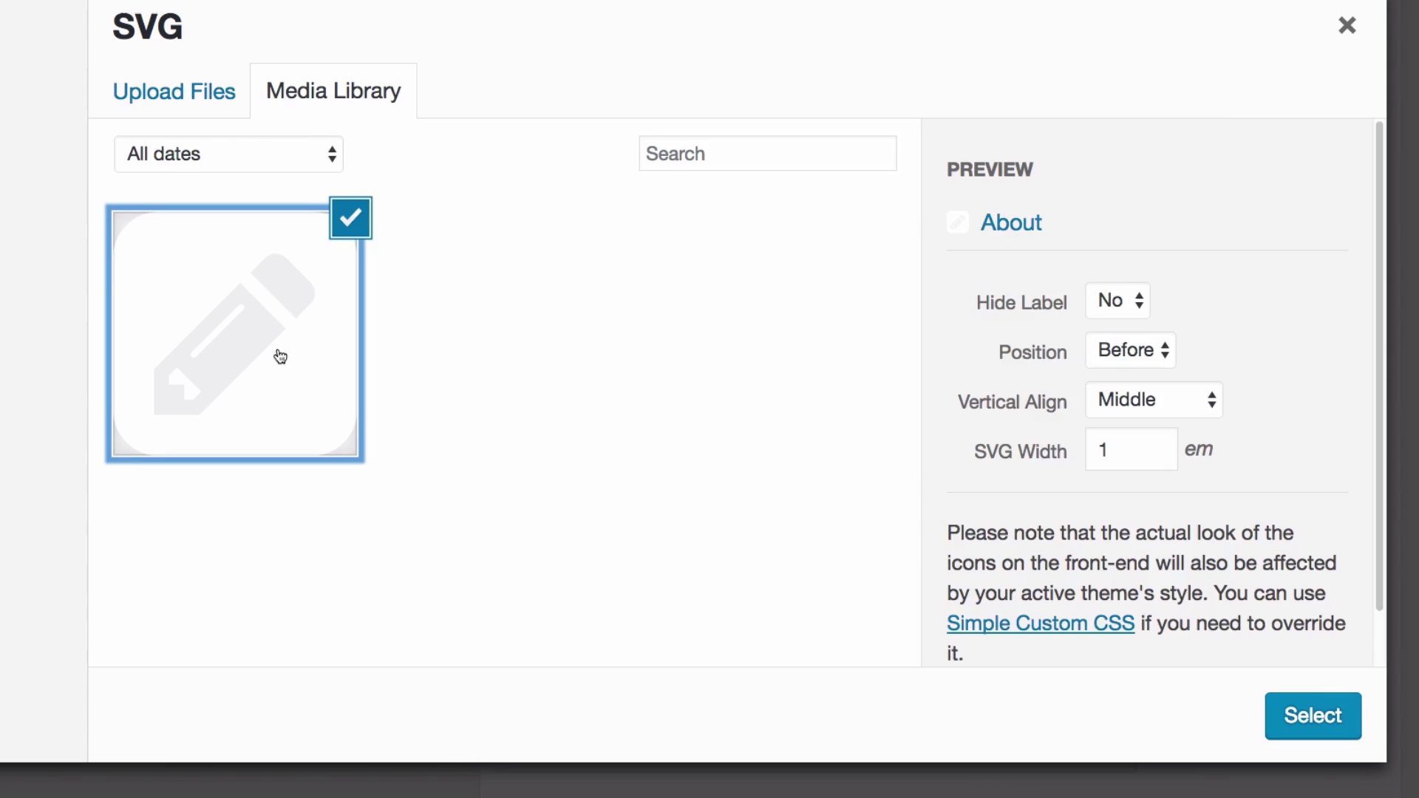
{"action": "scroll", "coordinate": [961, 393], "scroll_direction": "down", "scroll_amount": 2}
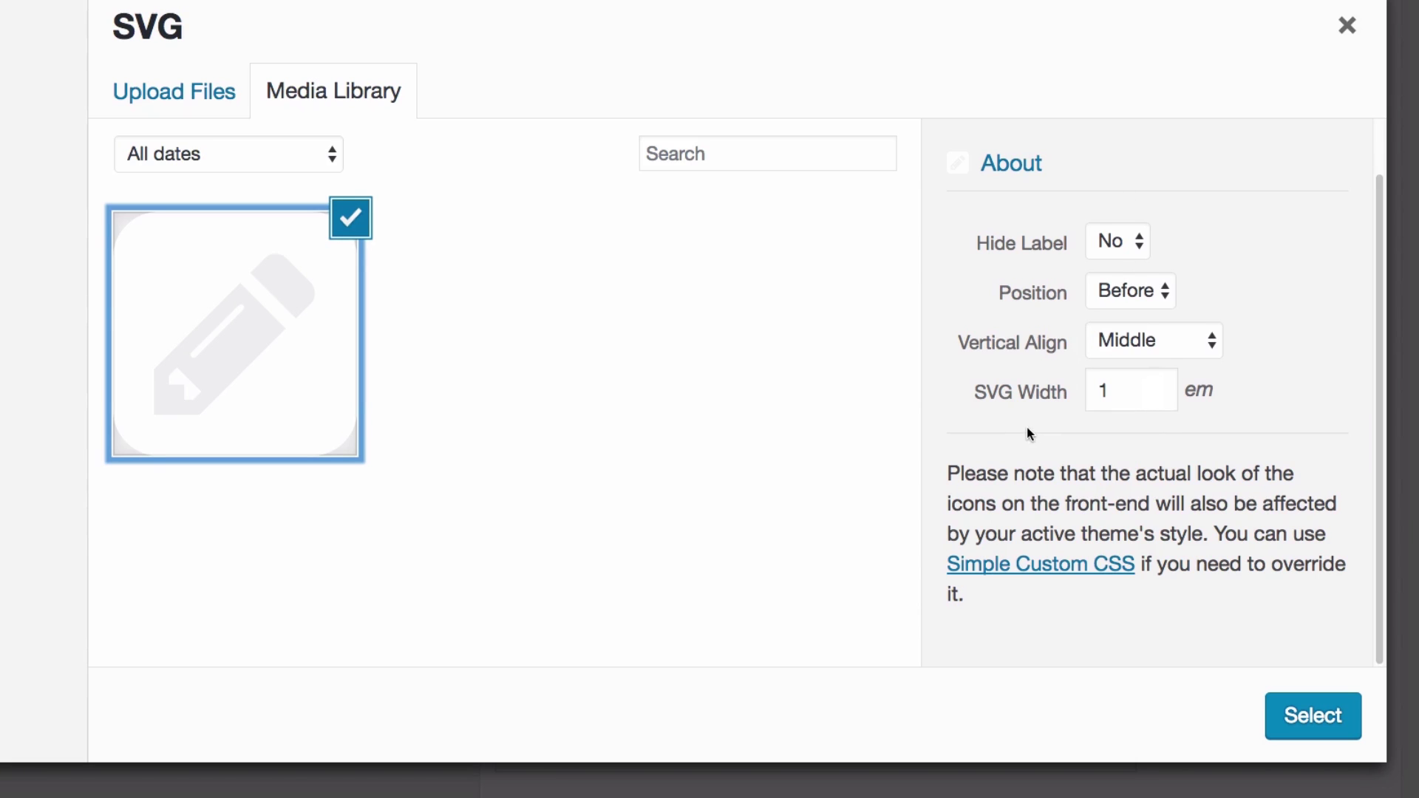
{"action": "left_click", "coordinate": [1300, 725]}
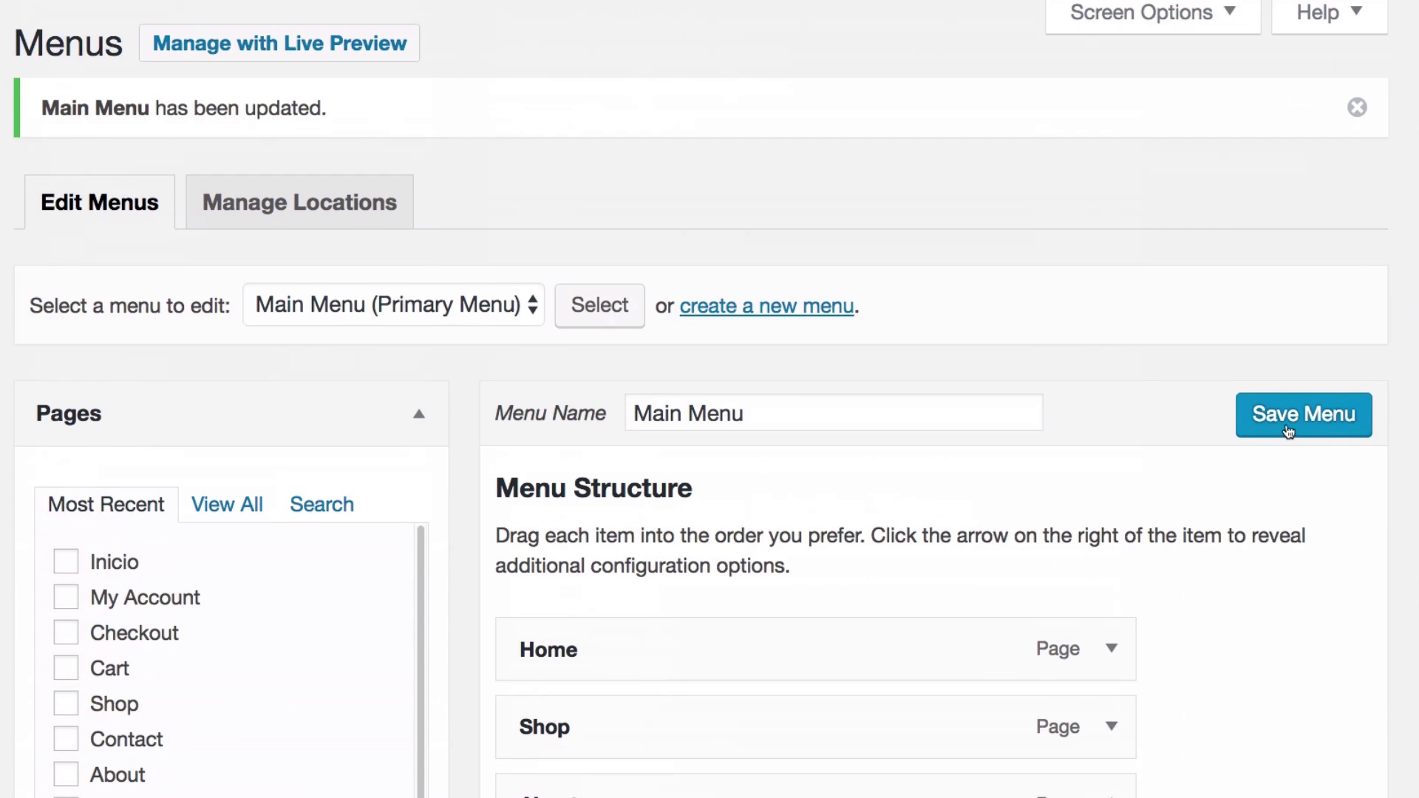
{"action": "left_click", "coordinate": [1288, 431]}
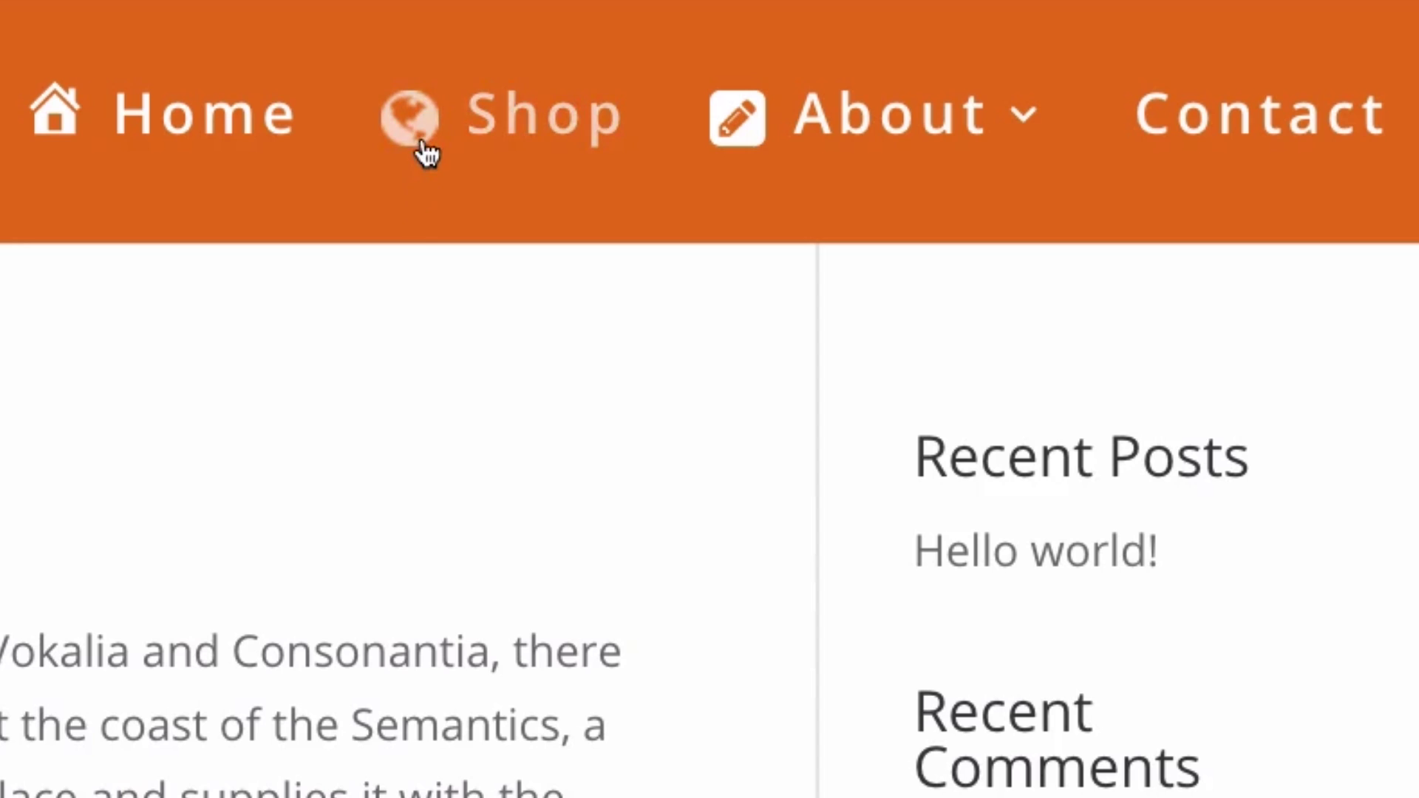
{"action": "mouse_move", "coordinate": [750, 125]}
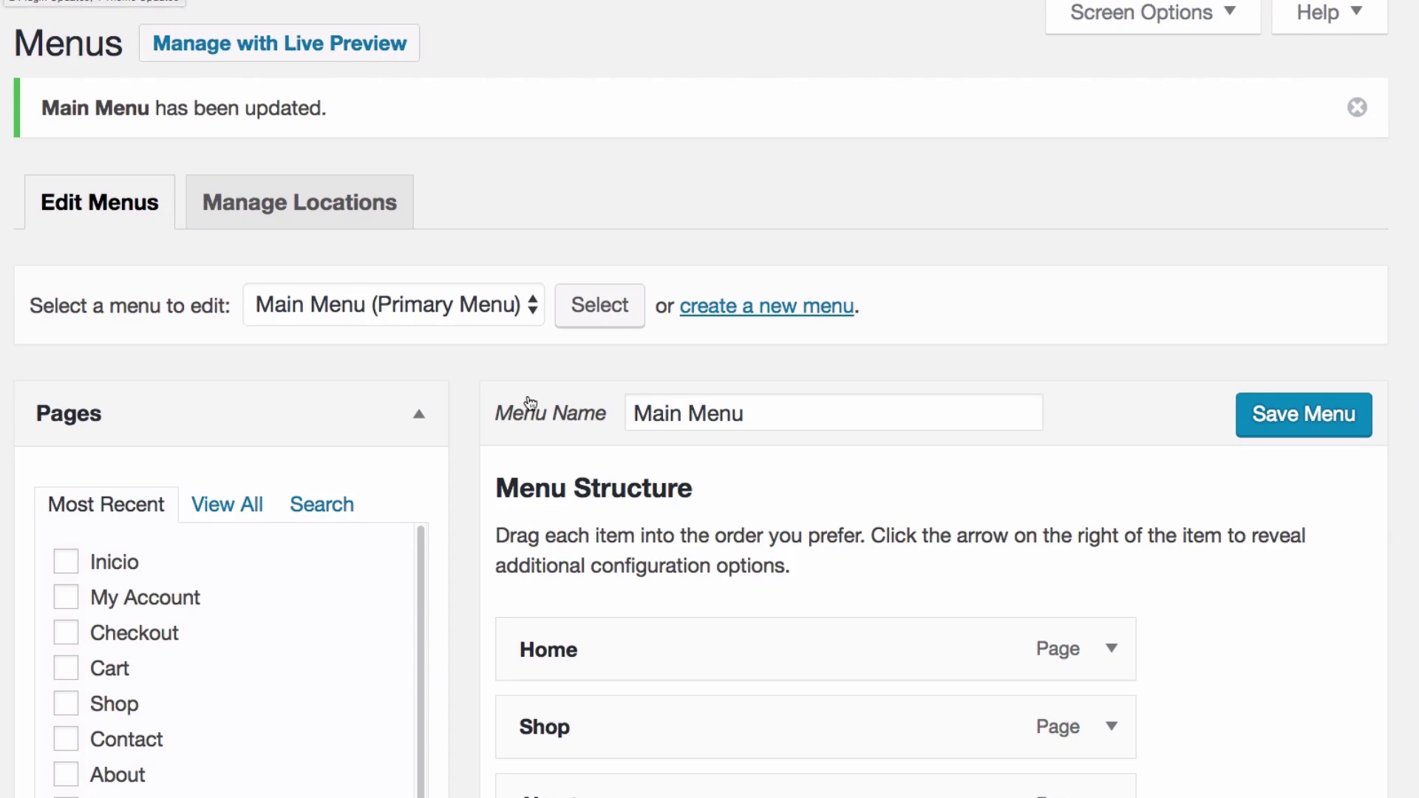
- Expand the top-level Contact item and show the Font Awesome icons in its icon picker
{"action": "scroll", "coordinate": [526, 399], "scroll_direction": "down", "scroll_amount": 6}
{"action": "left_click", "coordinate": [1111, 627]}
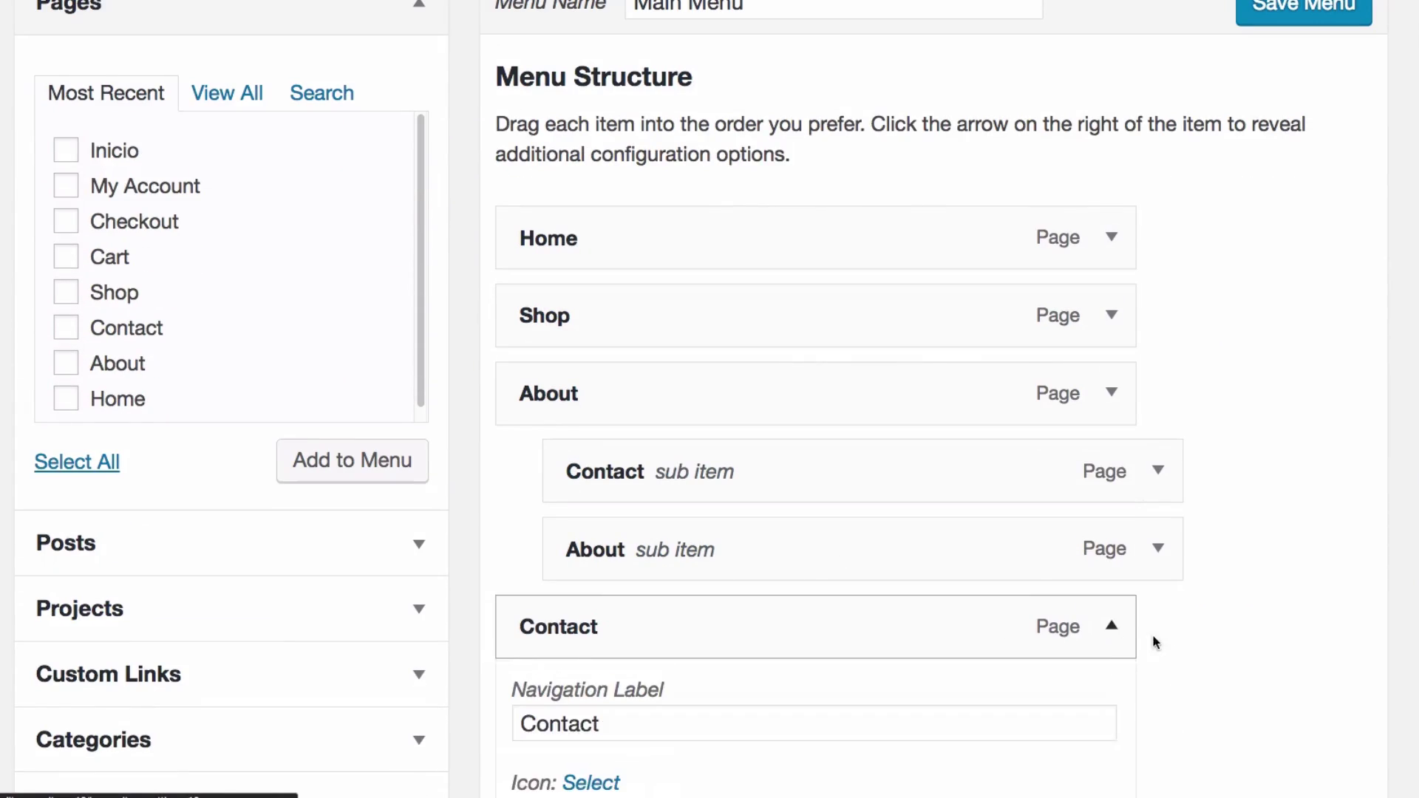
{"action": "scroll", "coordinate": [1182, 609], "scroll_direction": "down", "scroll_amount": 4}
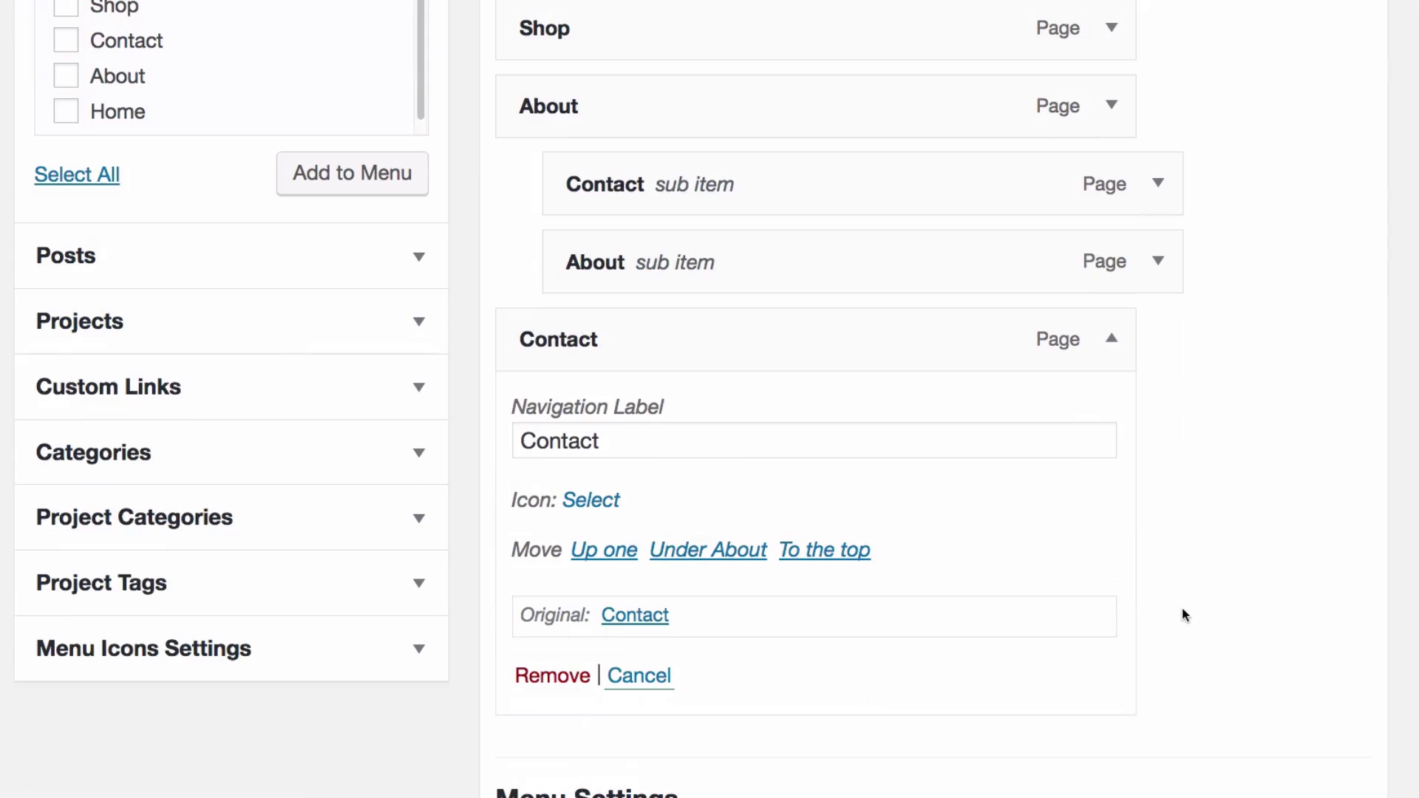
{"action": "left_click", "coordinate": [593, 504]}
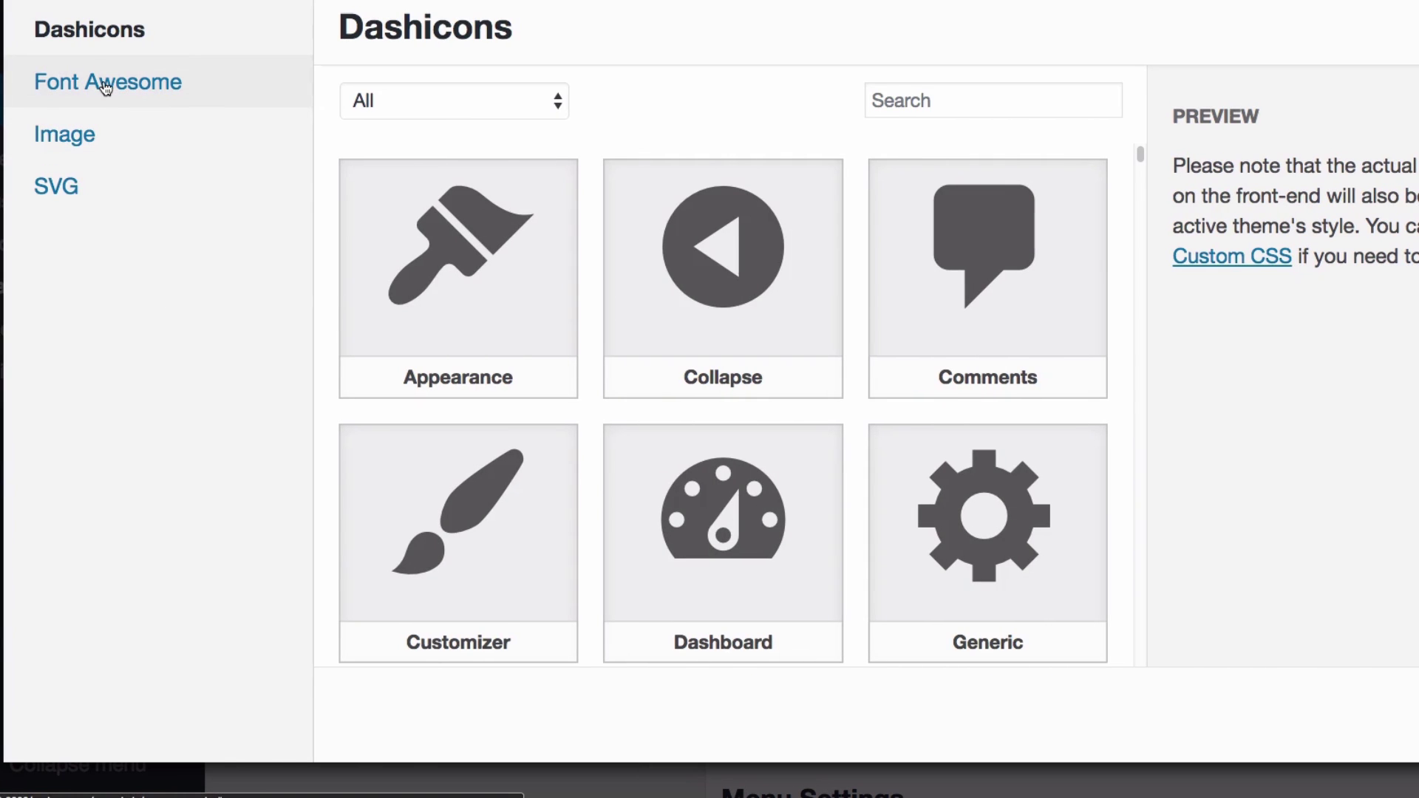
{"action": "left_click", "coordinate": [106, 88]}
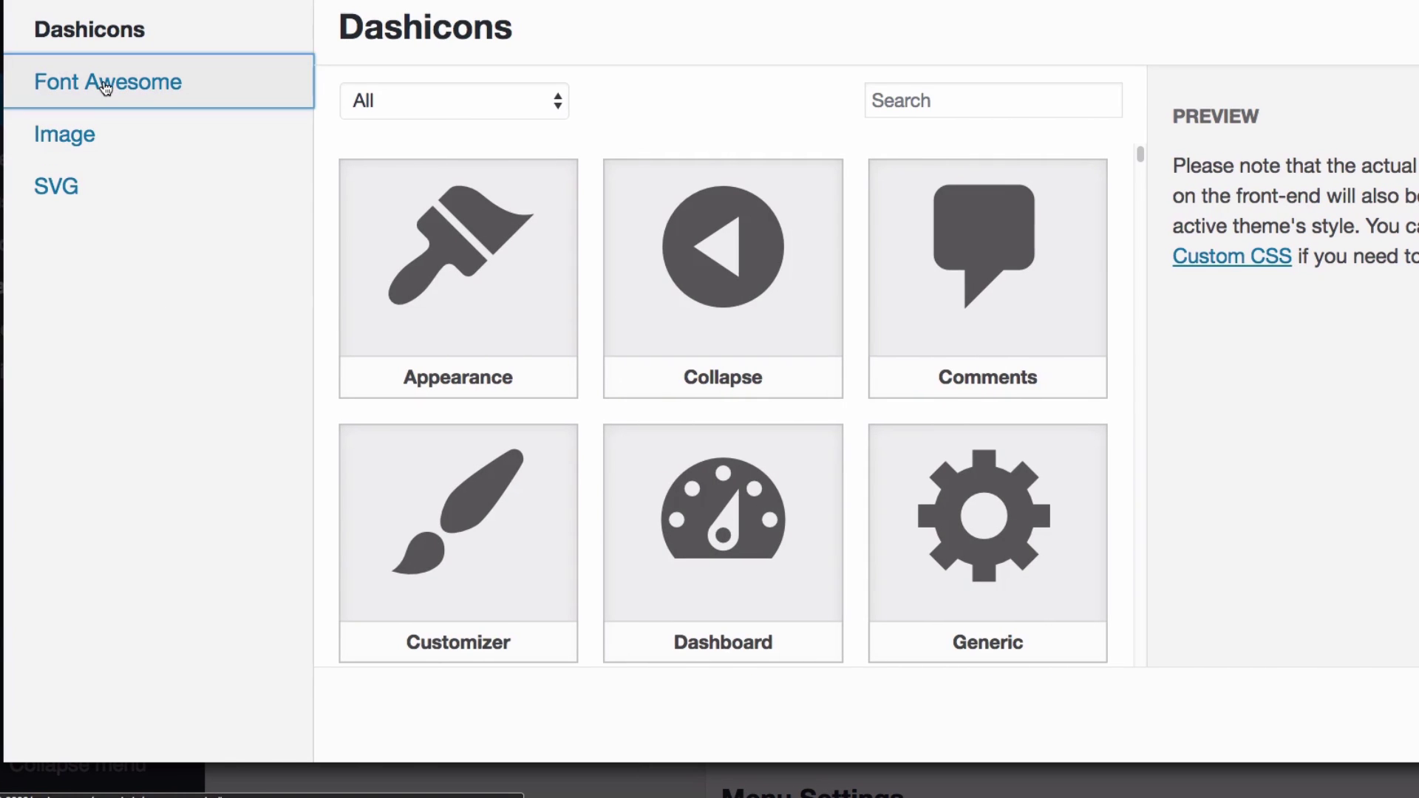
- Search the Font Awesome icons for "enve" and assign the solid Envelope icon to the Contact item
{"action": "scroll", "coordinate": [881, 347], "scroll_direction": "down", "scroll_amount": 3}
{"action": "scroll", "coordinate": [667, 346], "scroll_direction": "down", "scroll_amount": 20}
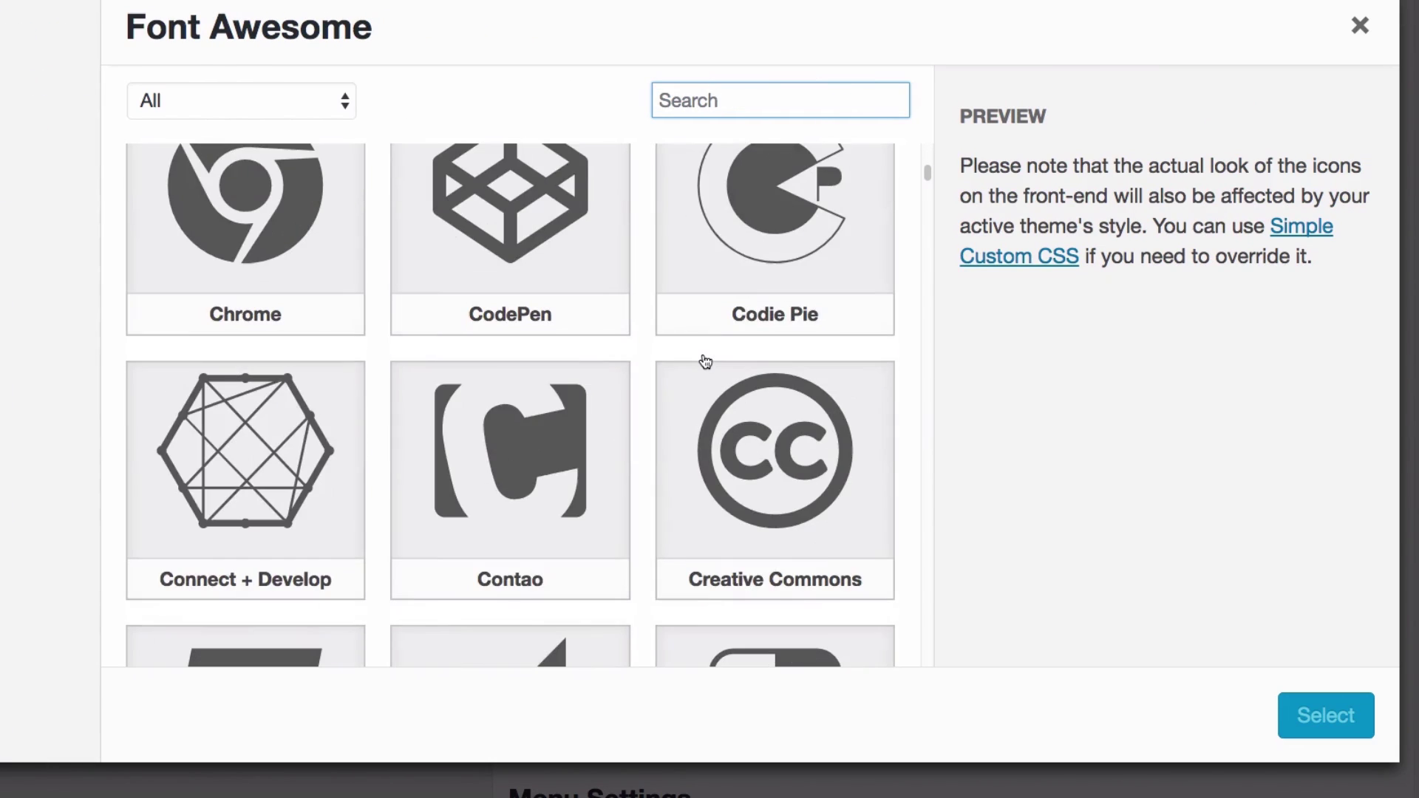
{"action": "scroll", "coordinate": [705, 363], "scroll_direction": "down", "scroll_amount": 5}
{"action": "scroll", "coordinate": [707, 363], "scroll_direction": "down", "scroll_amount": 15}
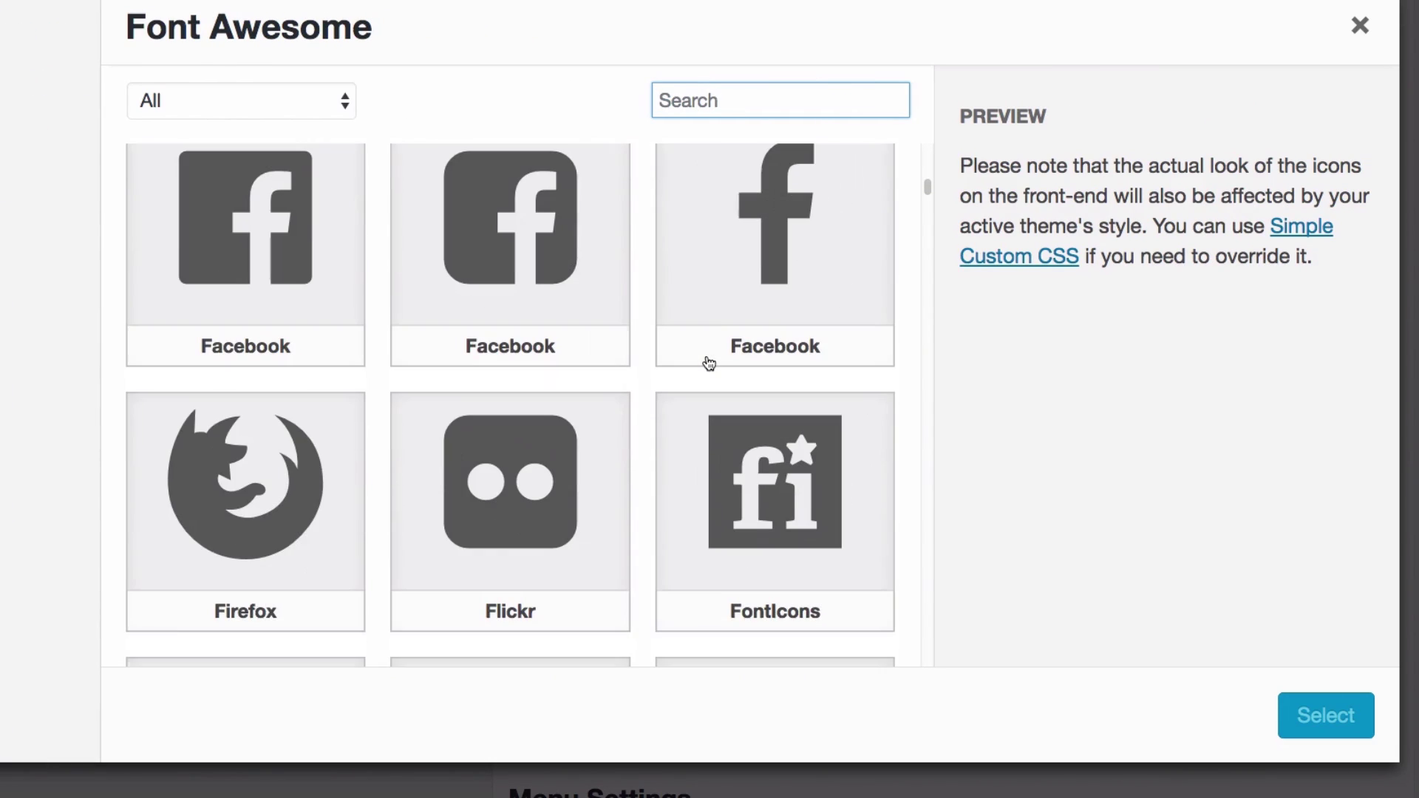
{"action": "scroll", "coordinate": [709, 363], "scroll_direction": "down", "scroll_amount": 15}
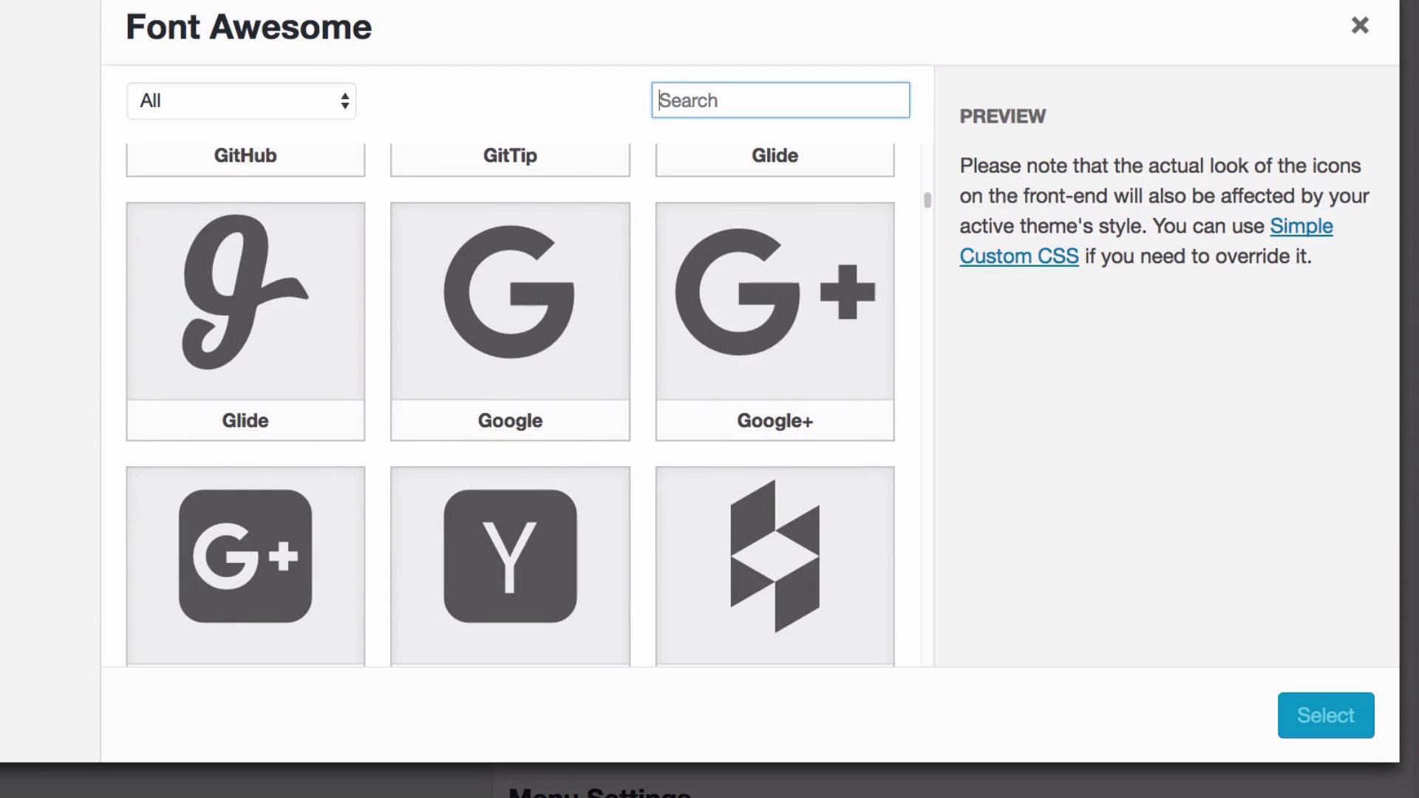
{"action": "type", "text": "enve"}
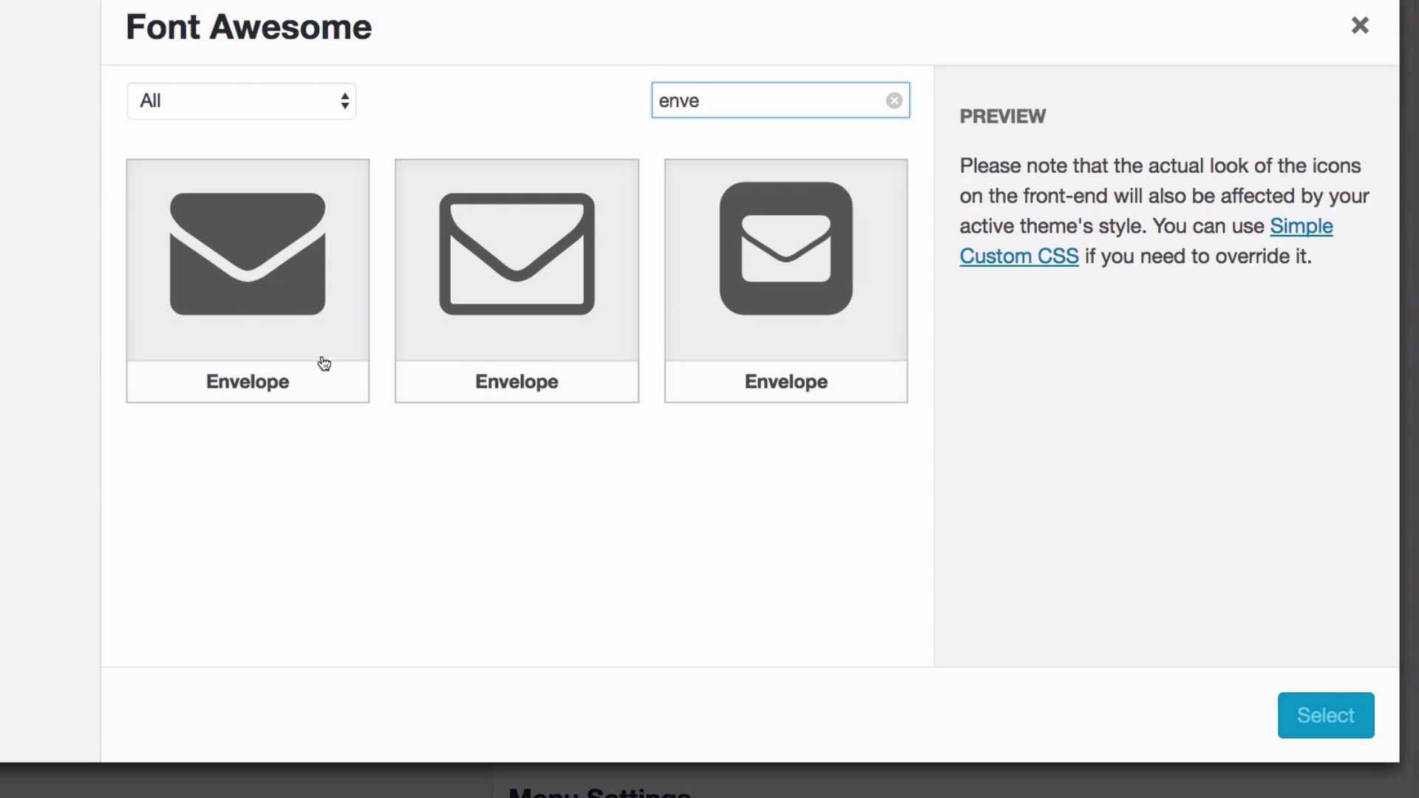
{"action": "left_click", "coordinate": [295, 298]}
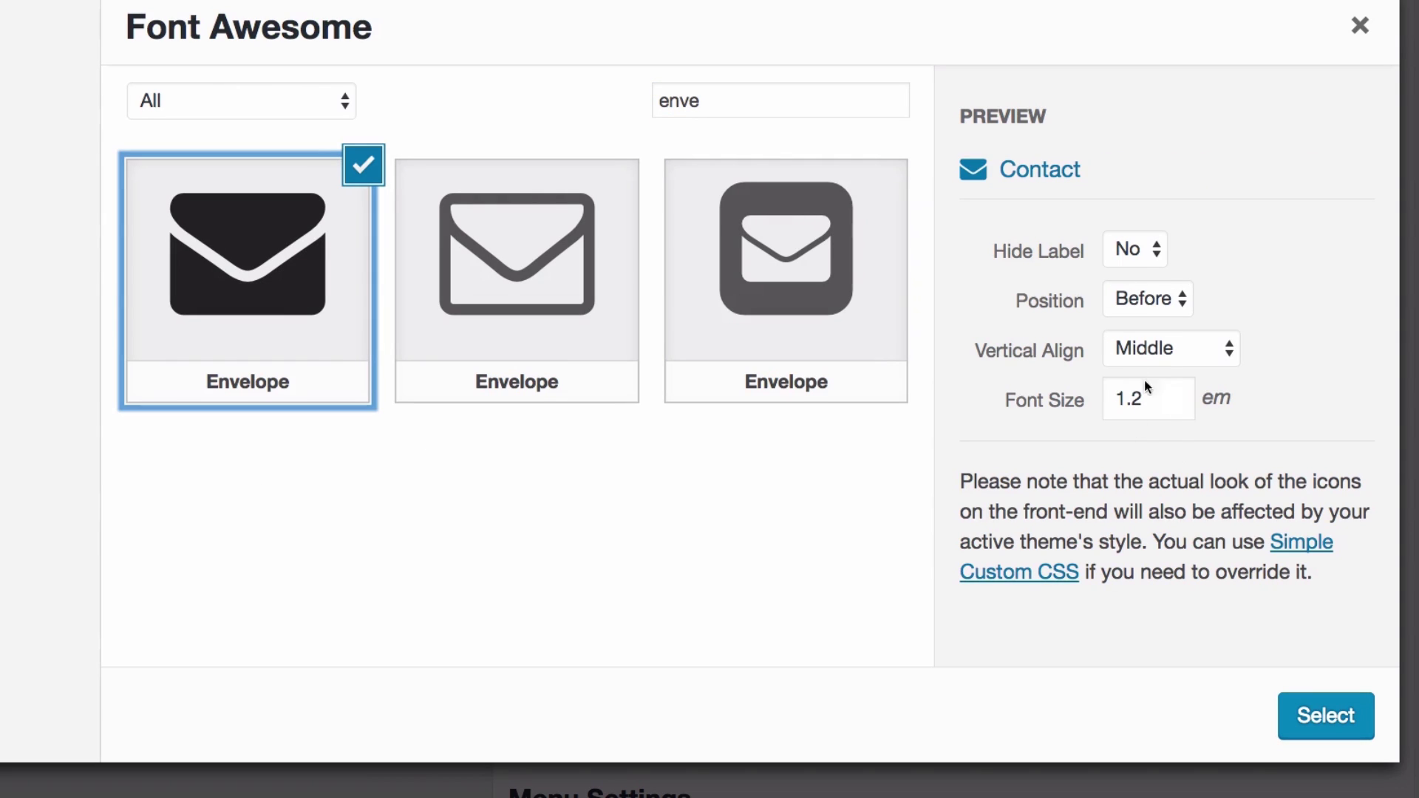
{"action": "left_click", "coordinate": [1317, 714]}
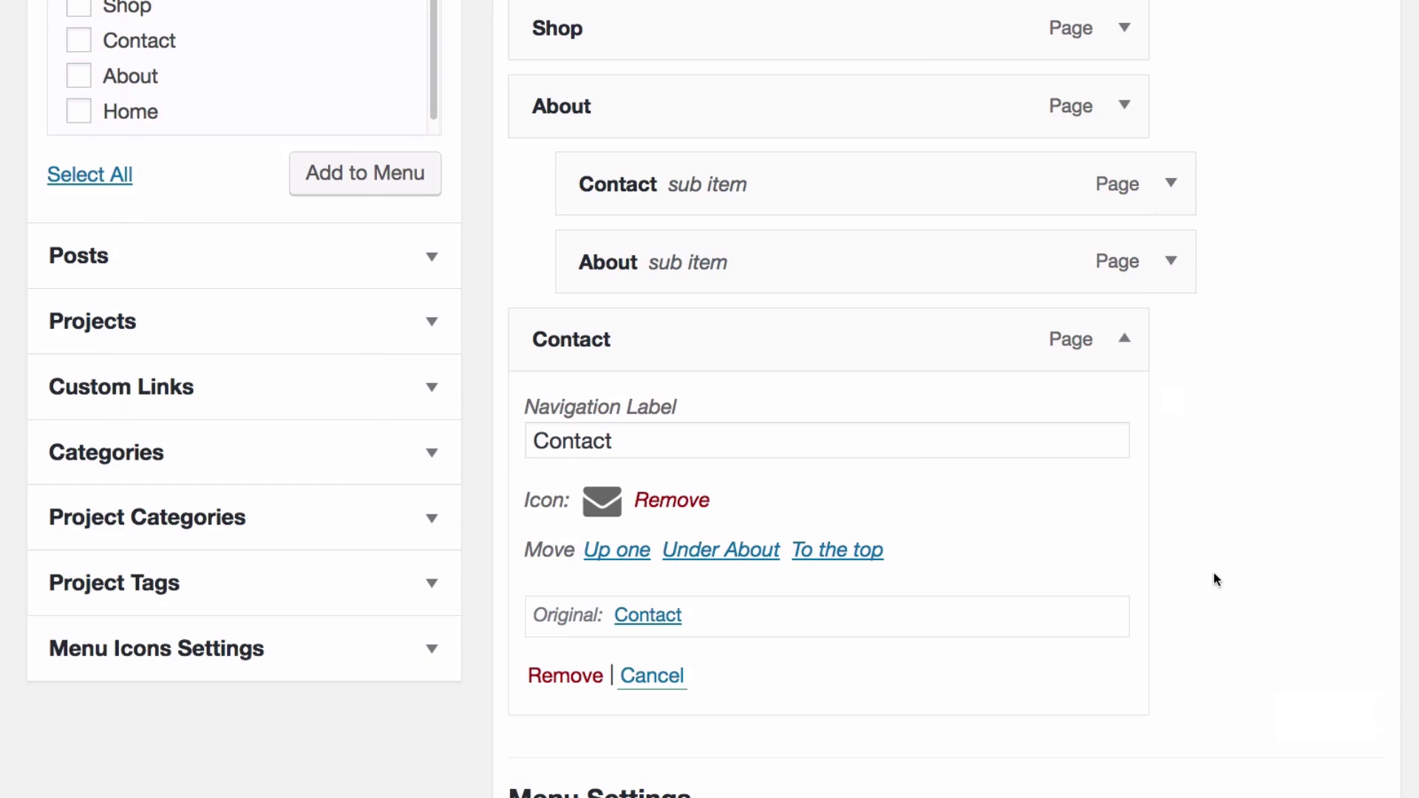
- Remove the Home menu item's icon and pick the Home Dashicon for it again in the icon picker
{"action": "scroll", "coordinate": [1227, 559], "scroll_direction": "up", "scroll_amount": 6}
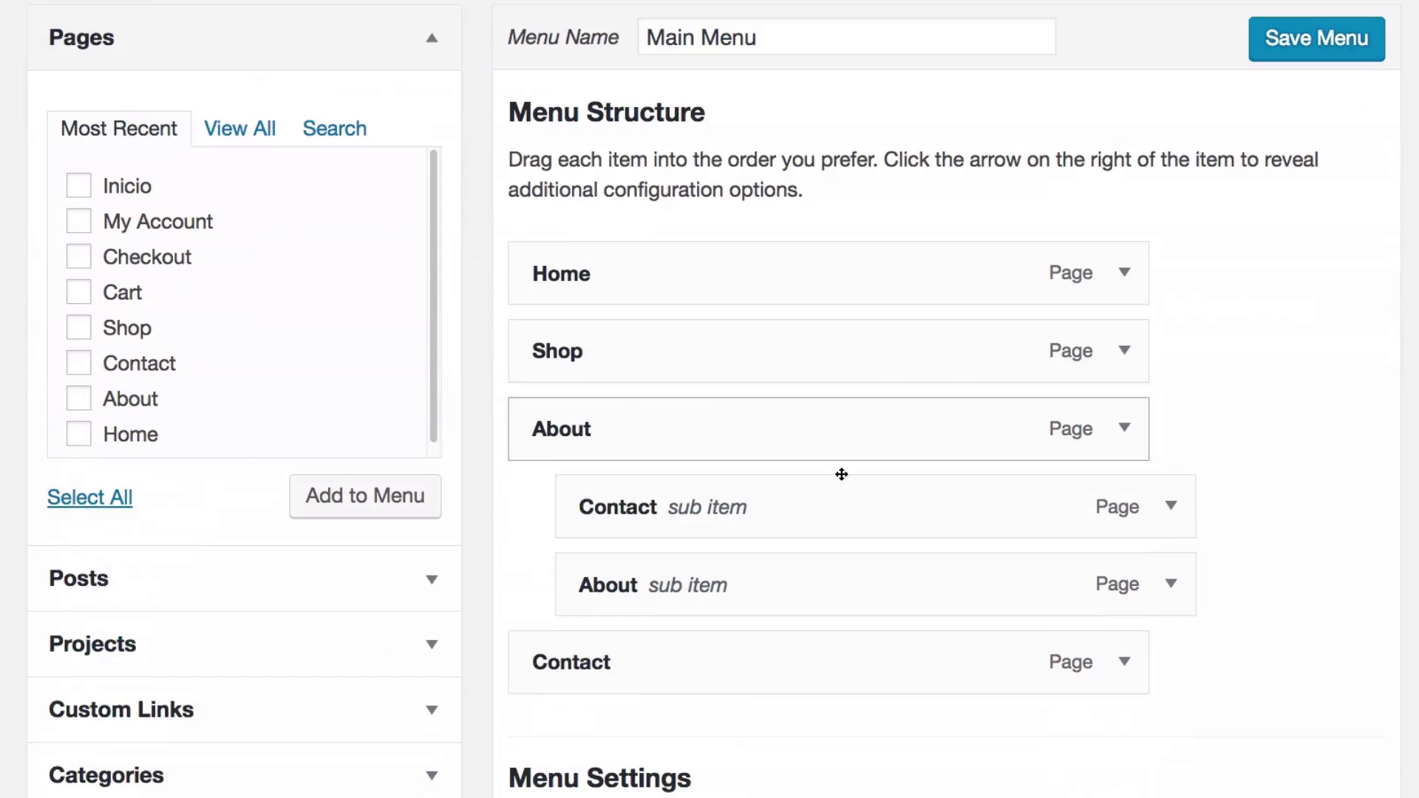
{"action": "left_click", "coordinate": [1121, 277]}
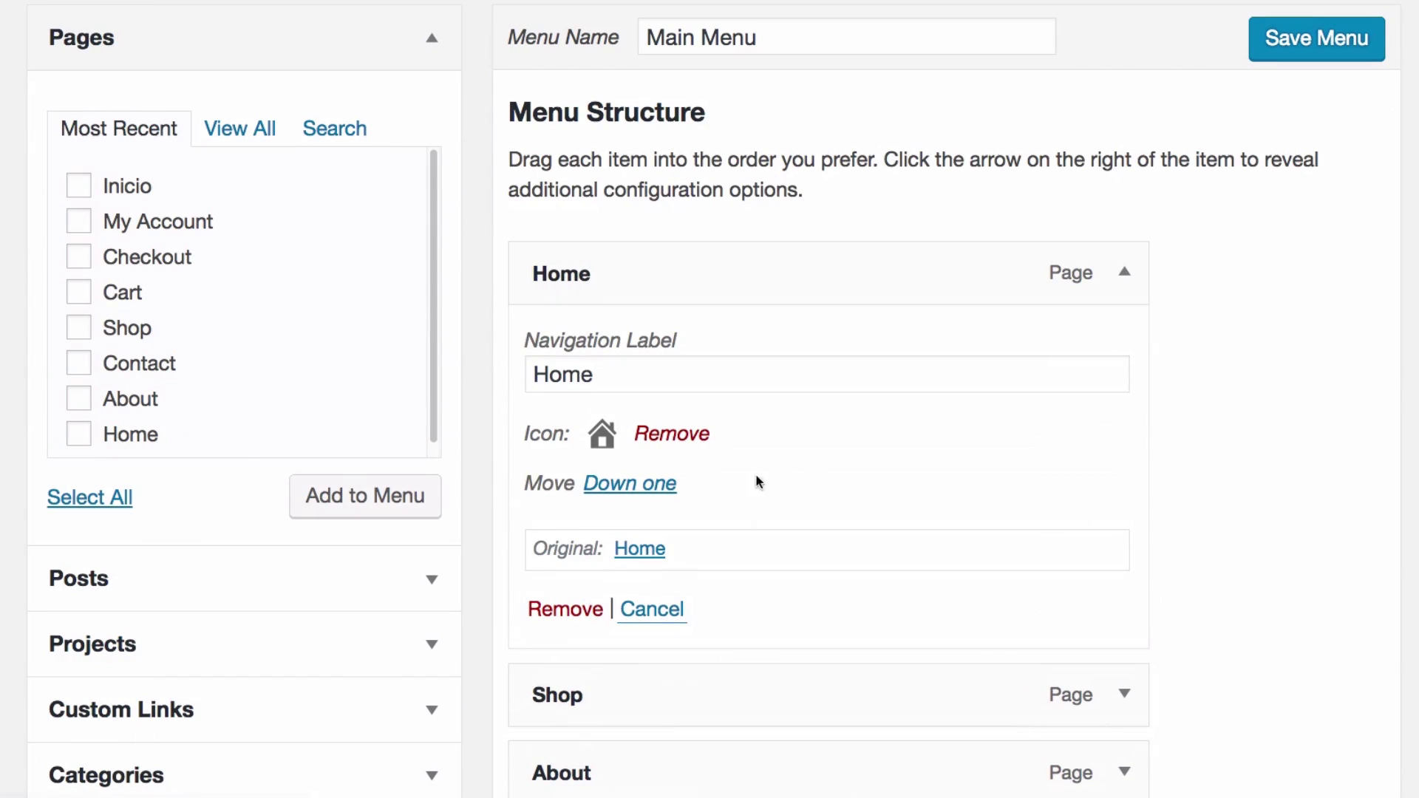
{"action": "left_click", "coordinate": [654, 442]}
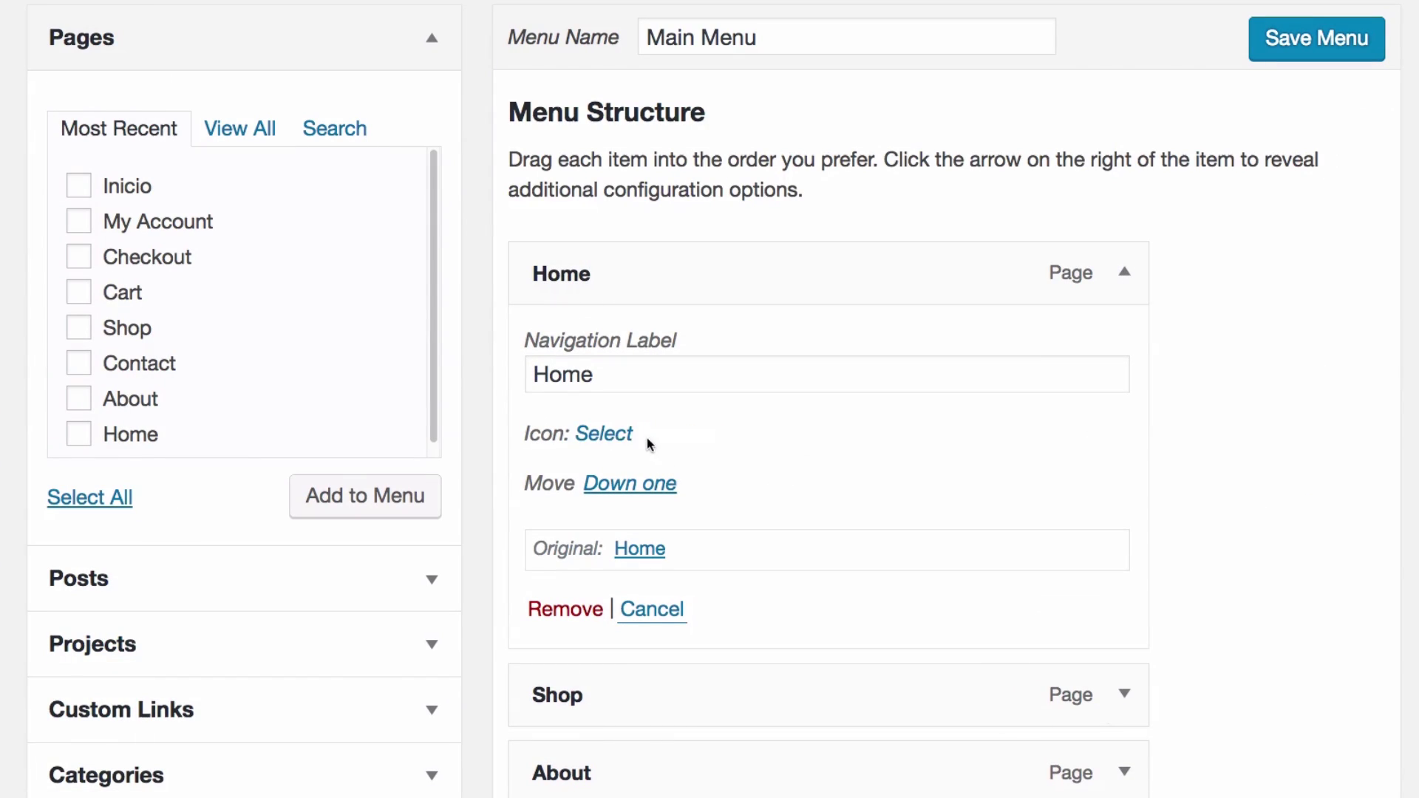
{"action": "left_click", "coordinate": [605, 438]}
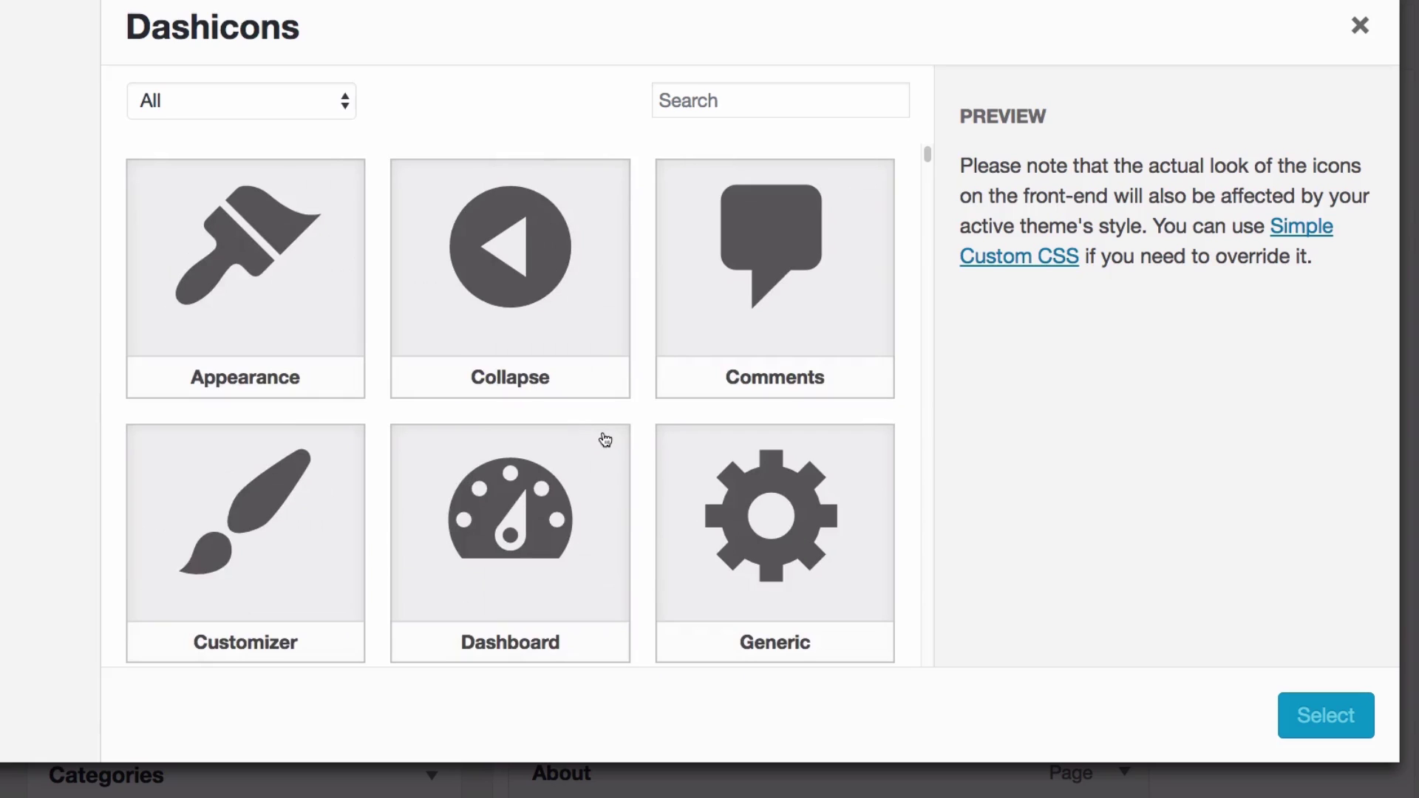
{"action": "scroll", "coordinate": [650, 348], "scroll_direction": "down", "scroll_amount": 10}
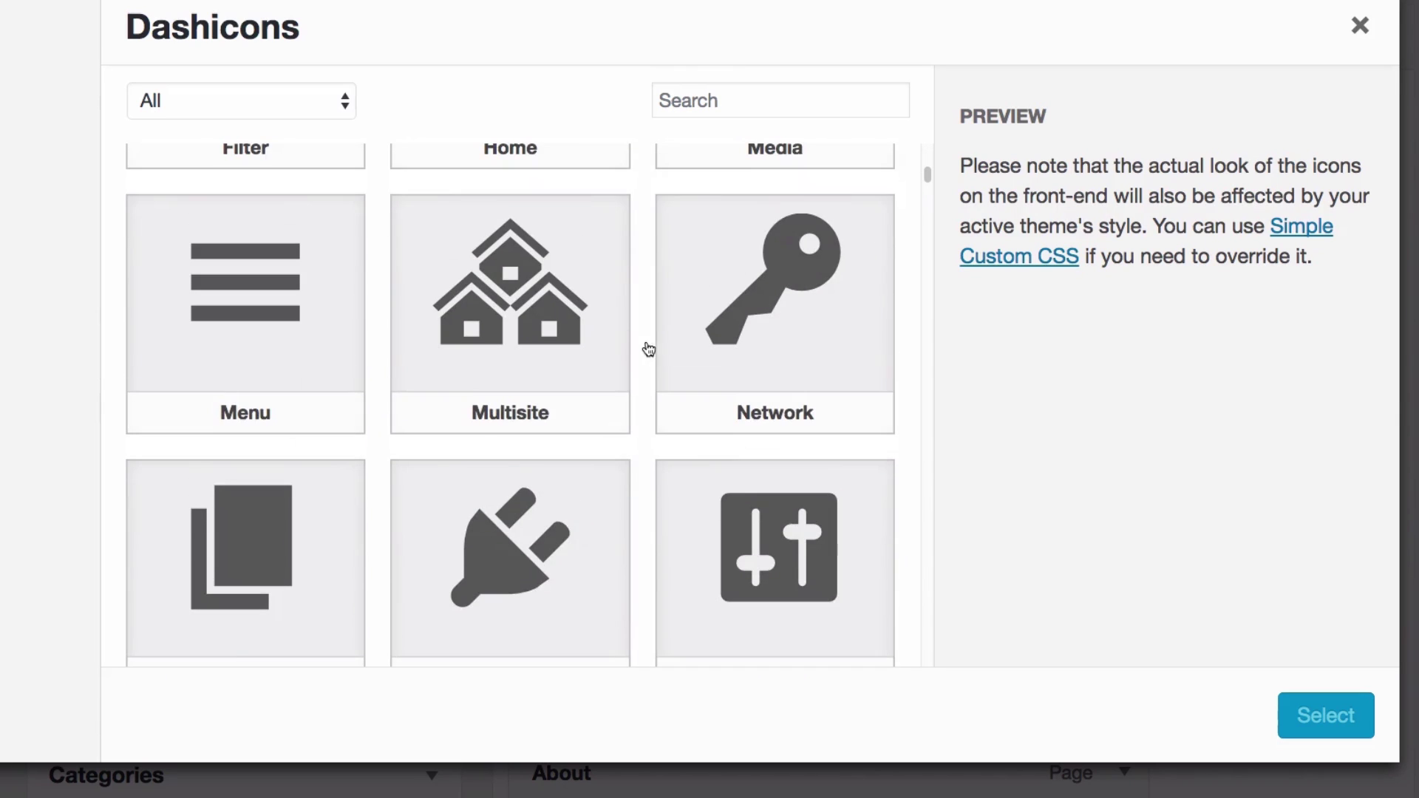
{"action": "scroll", "coordinate": [562, 222], "scroll_direction": "up", "scroll_amount": 1}
{"action": "left_click", "coordinate": [553, 205]}
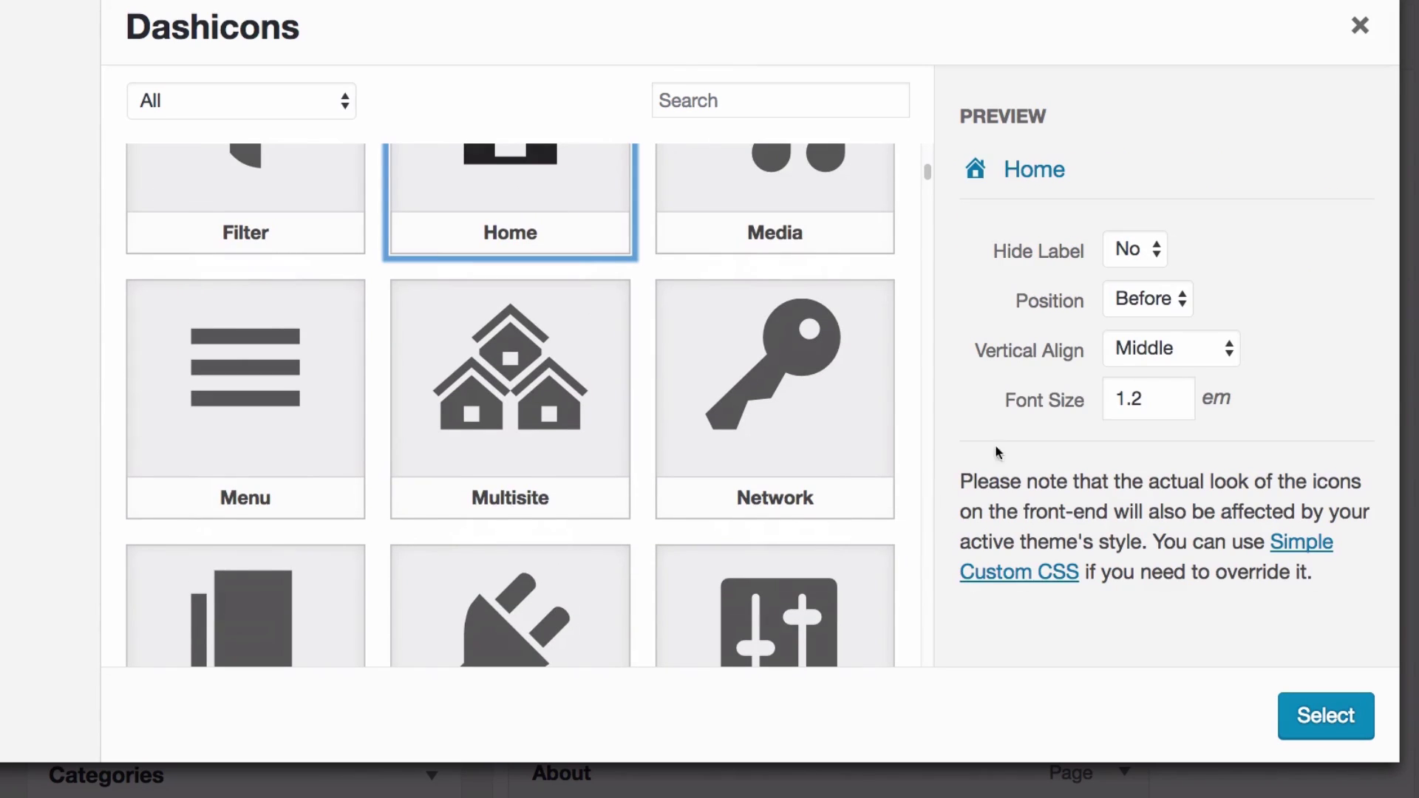
- Set the Home icon's position to After so it follows the menu label
{"action": "left_click", "coordinate": [1158, 308]}
{"action": "left_click", "coordinate": [1221, 281]}
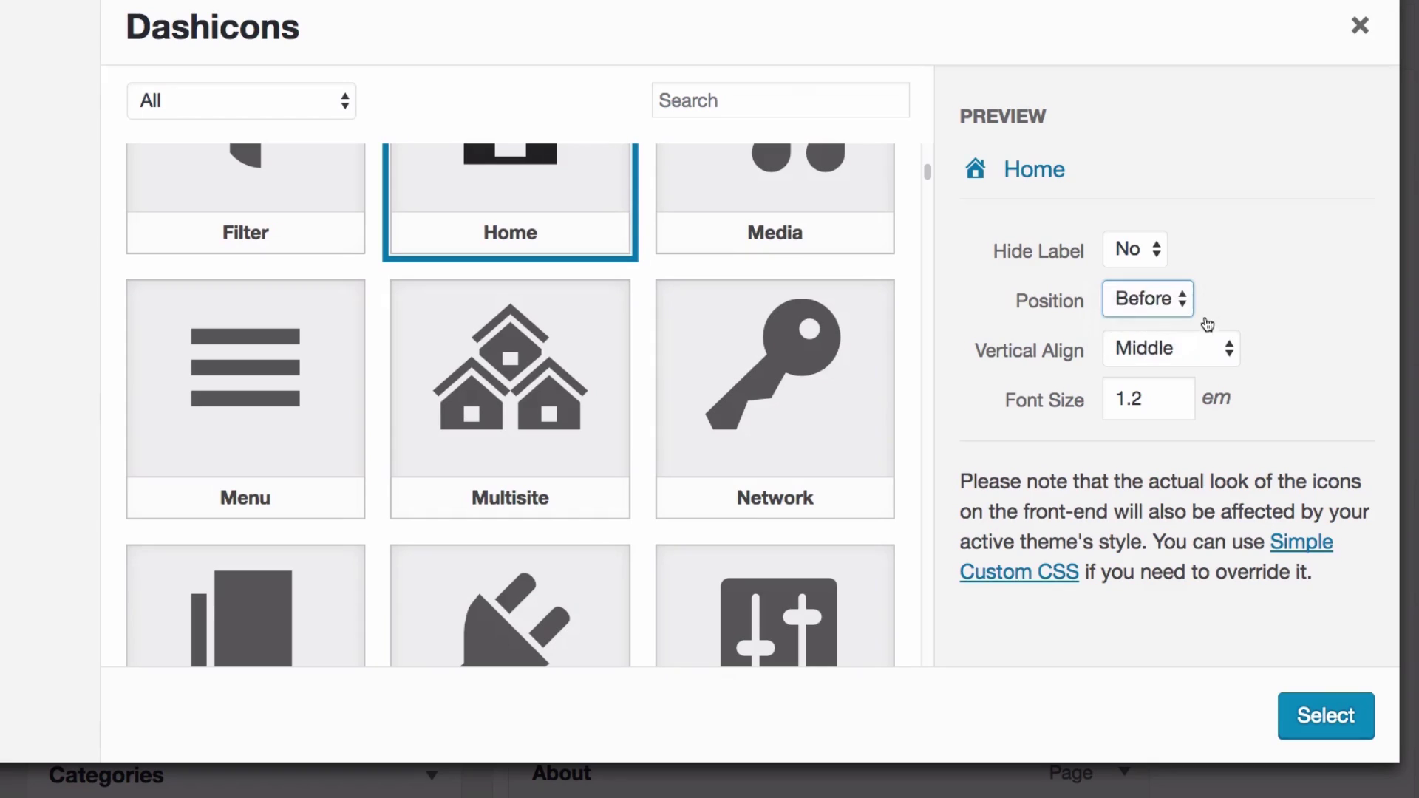
{"action": "left_click", "coordinate": [1187, 351]}
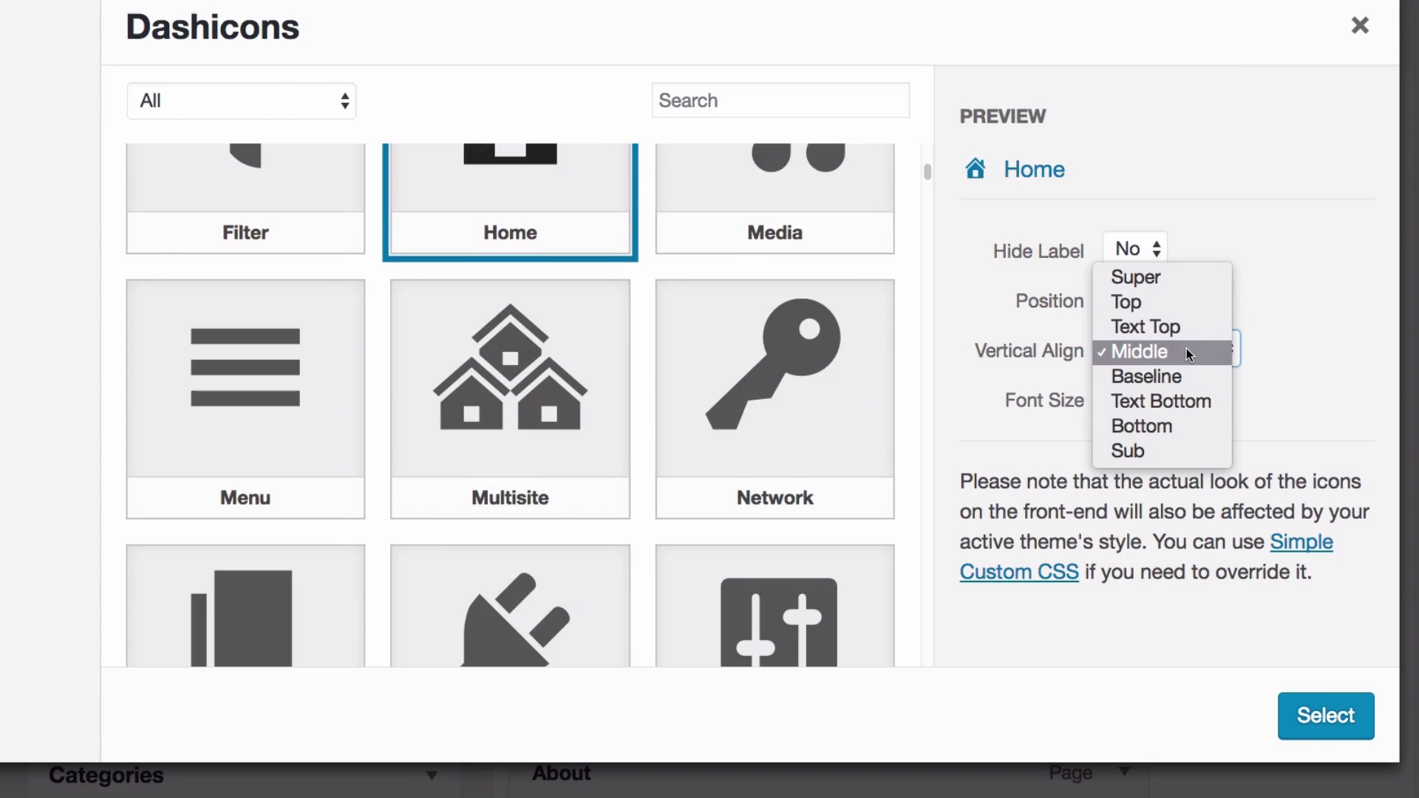
{"action": "left_click", "coordinate": [1186, 351]}
{"action": "left_click", "coordinate": [1161, 299]}
- Try the Top, Text Top, Baseline and Text Bottom vertical alignments for the Home icon, then return it to Middle
{"action": "left_click", "coordinate": [1204, 350]}
{"action": "left_click", "coordinate": [1206, 350]}
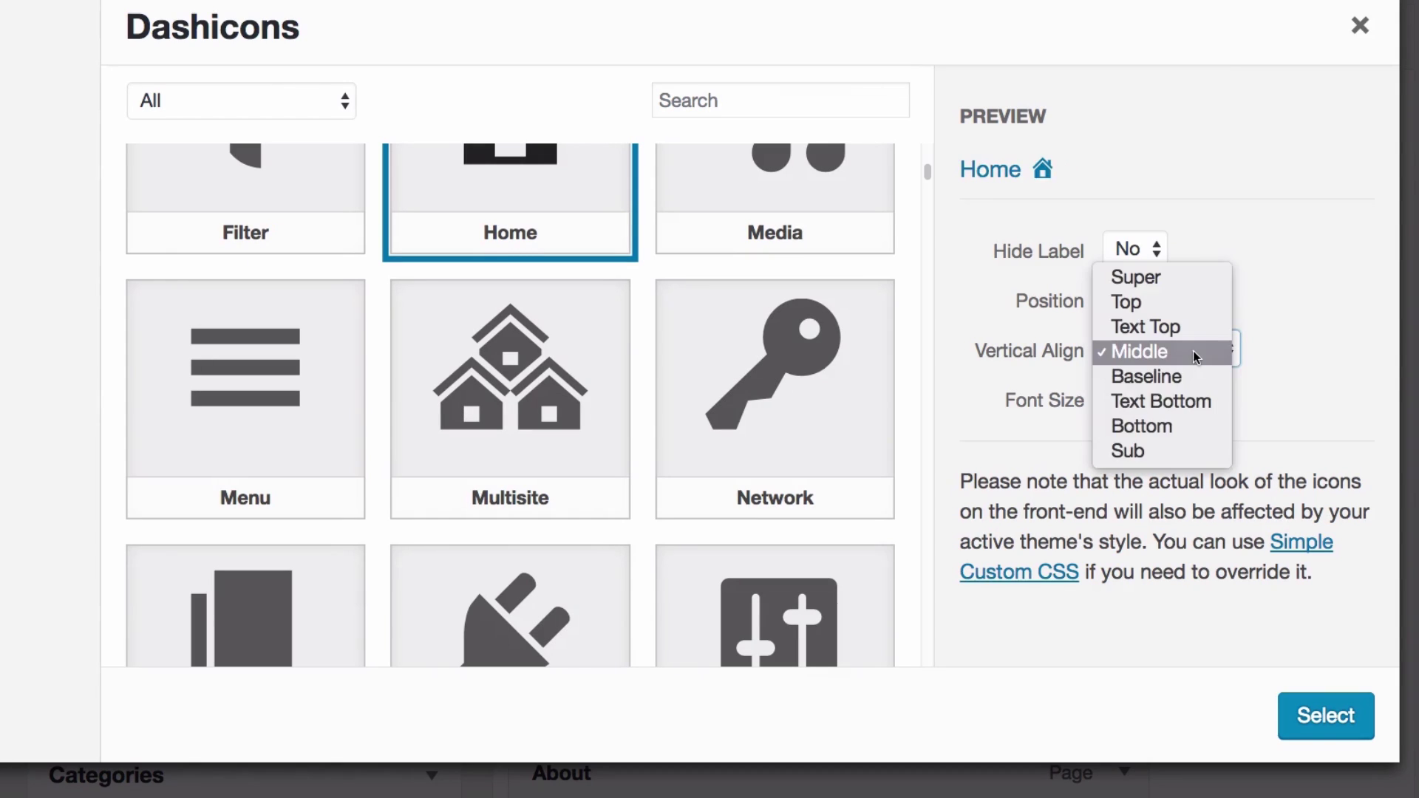
{"action": "left_click", "coordinate": [1142, 302]}
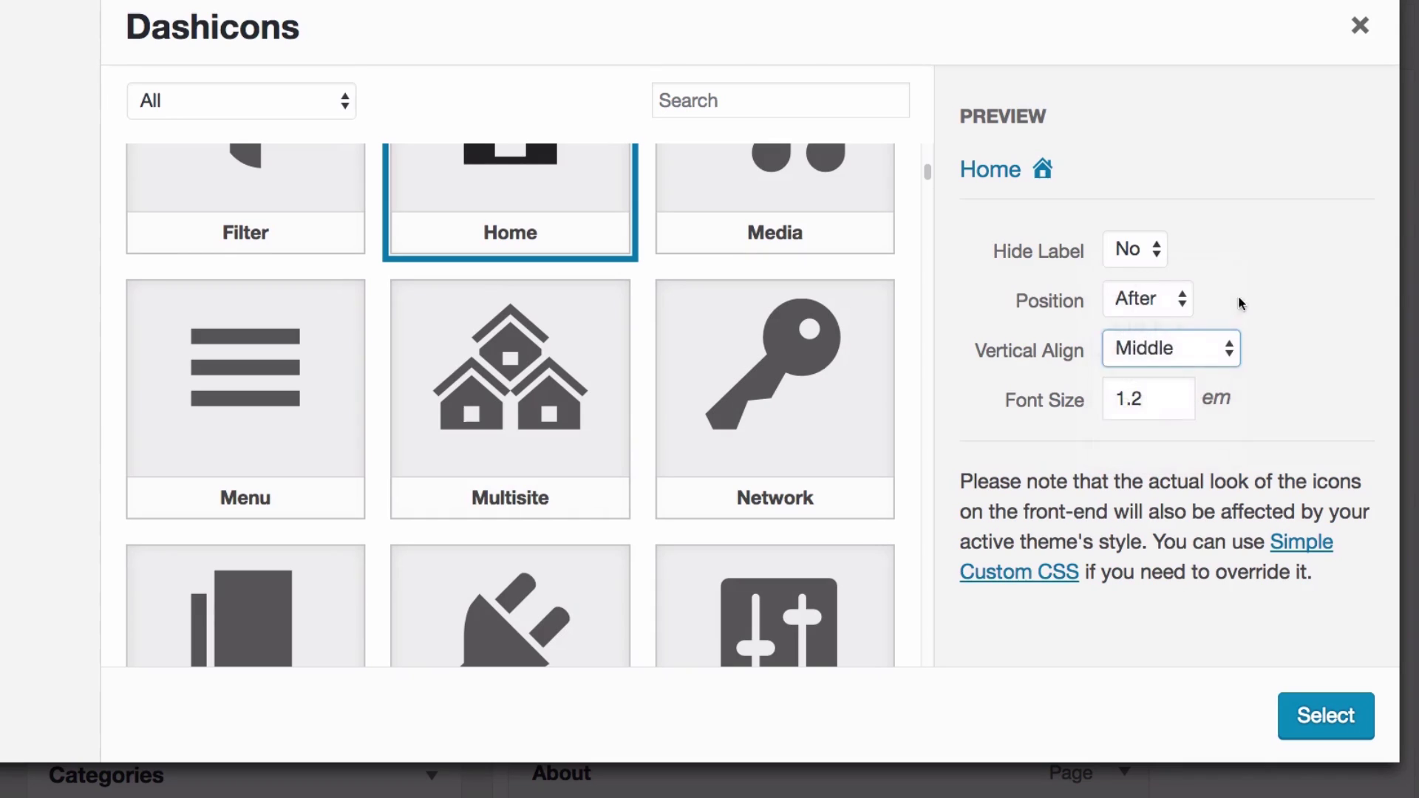
{"action": "left_click", "coordinate": [1218, 338]}
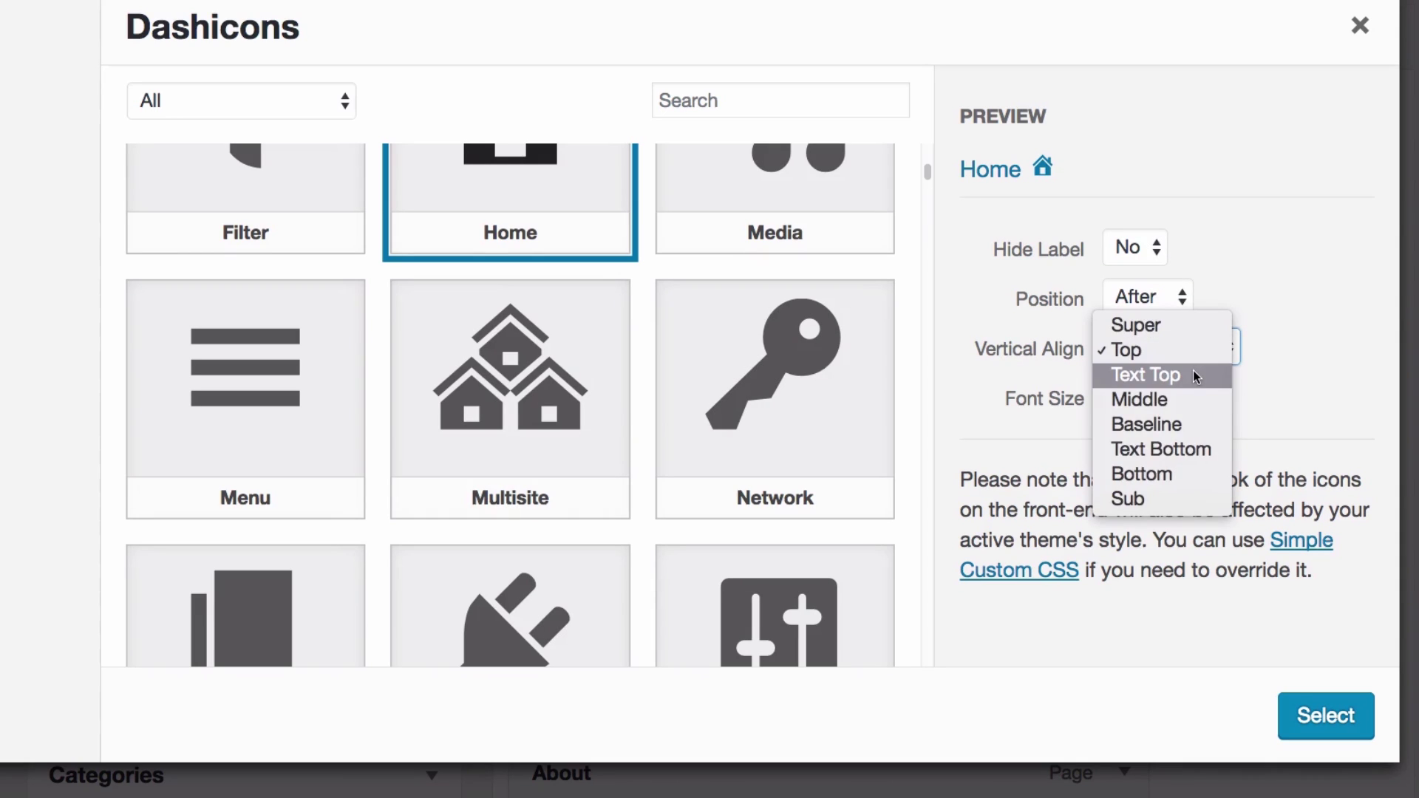
{"action": "left_click", "coordinate": [1205, 371]}
{"action": "left_click", "coordinate": [1178, 345]}
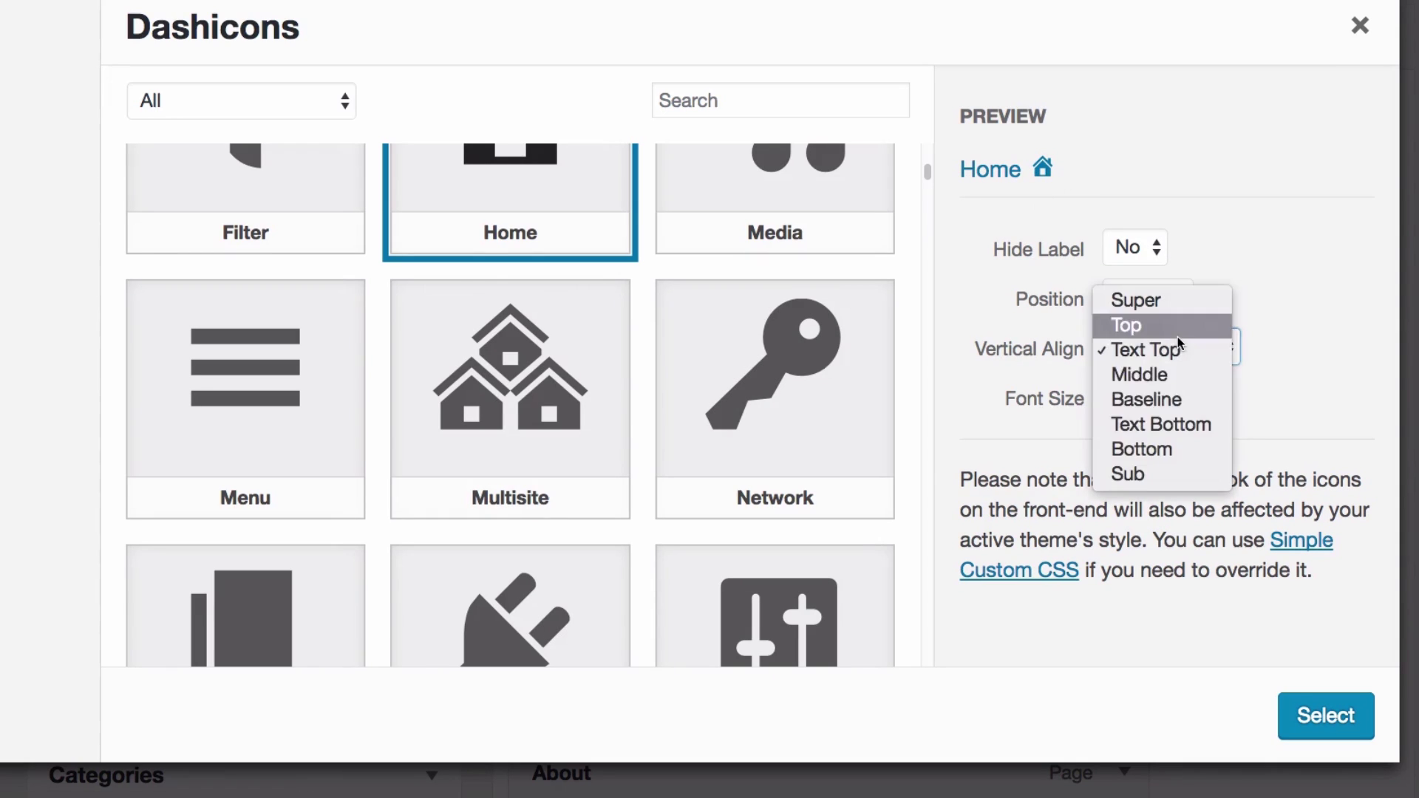
{"action": "left_click", "coordinate": [1173, 400]}
{"action": "left_click", "coordinate": [1157, 356]}
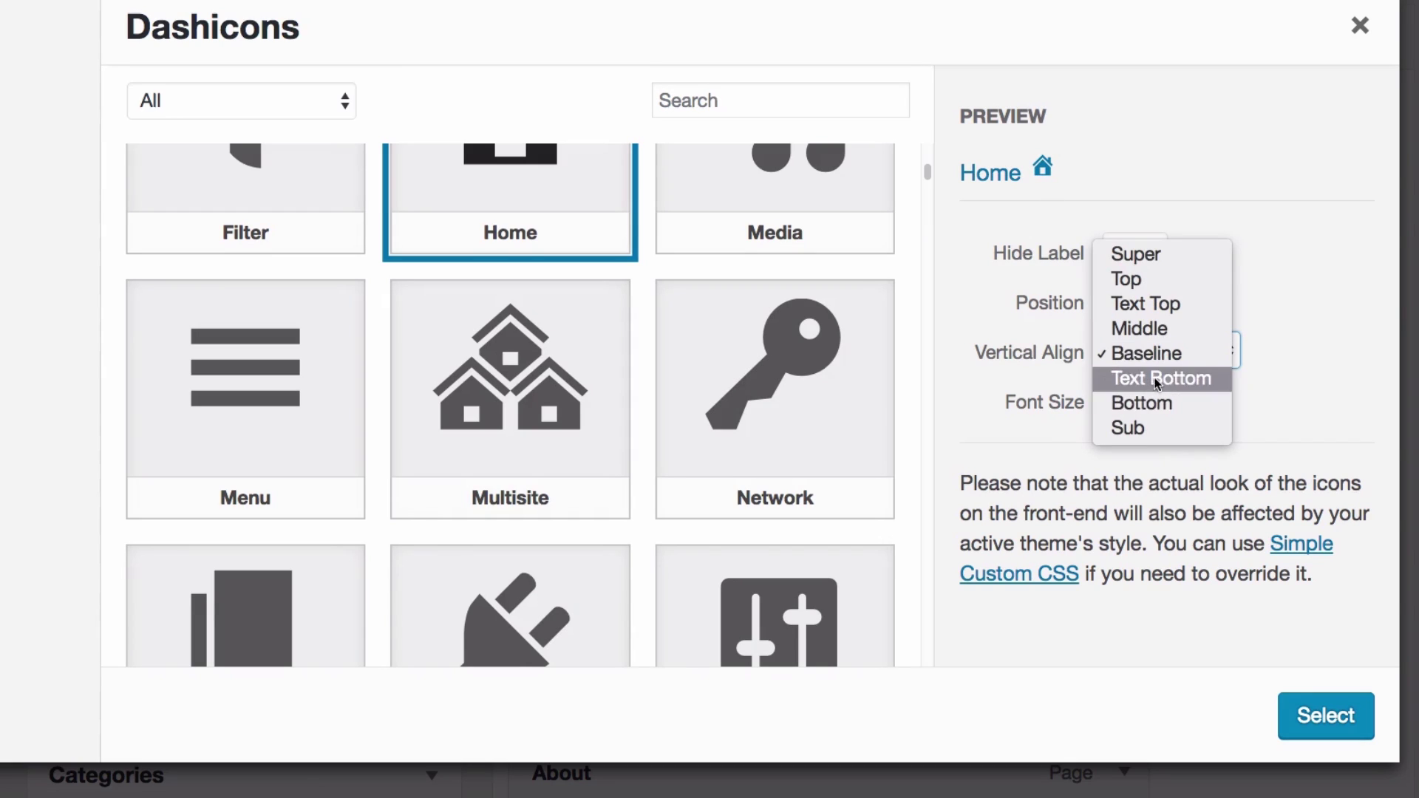
{"action": "left_click", "coordinate": [1080, 250]}
{"action": "key", "text": "Down"}
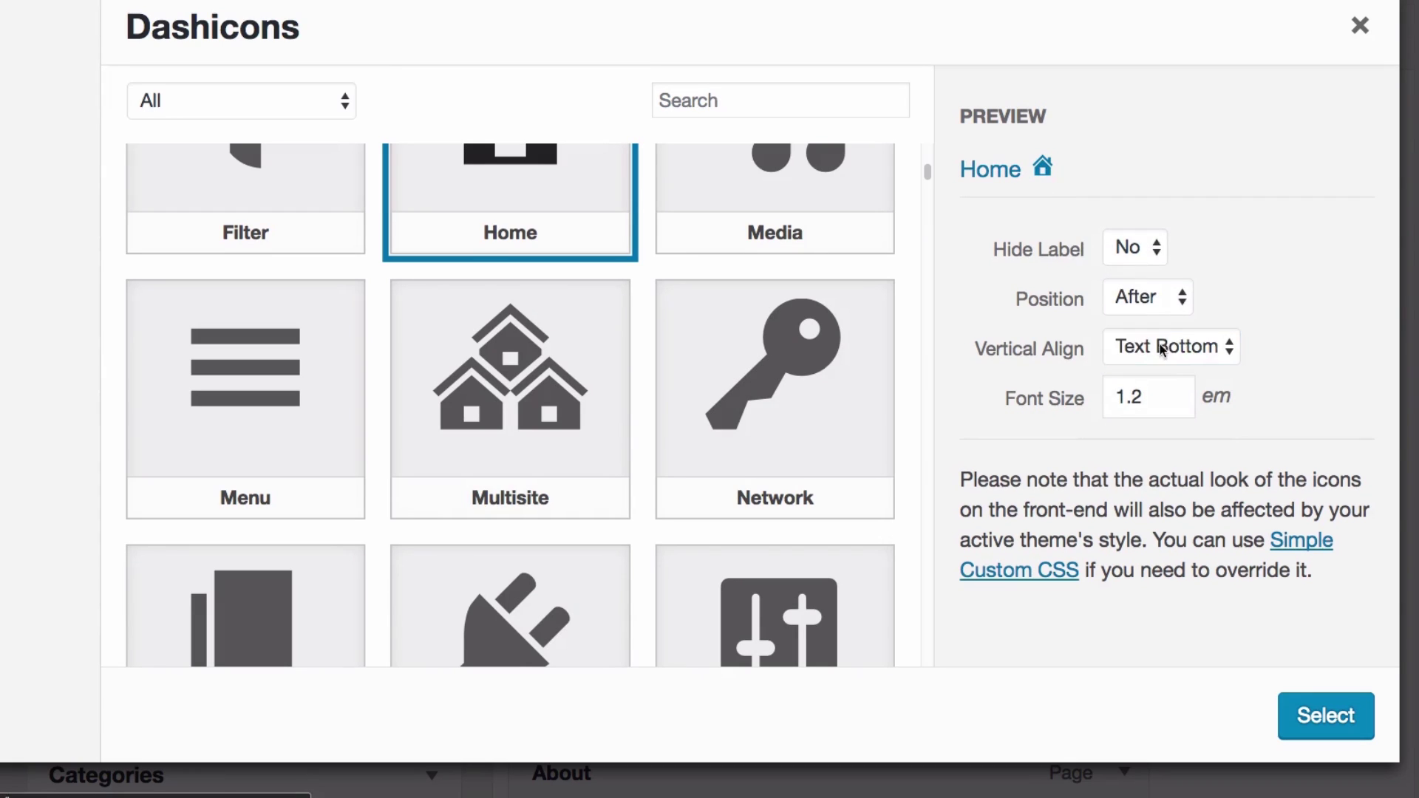
{"action": "left_click", "coordinate": [1153, 350]}
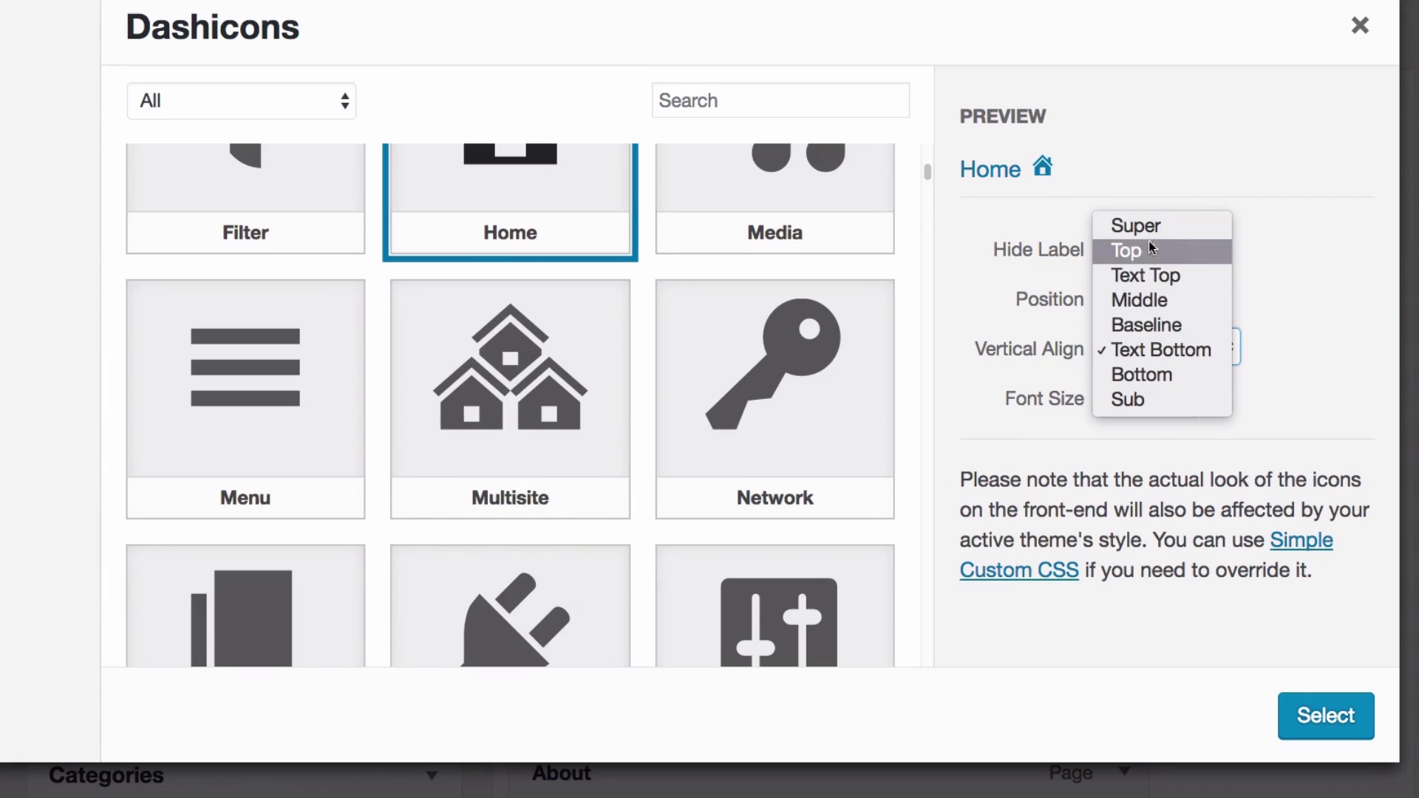
{"action": "left_click", "coordinate": [1153, 301]}
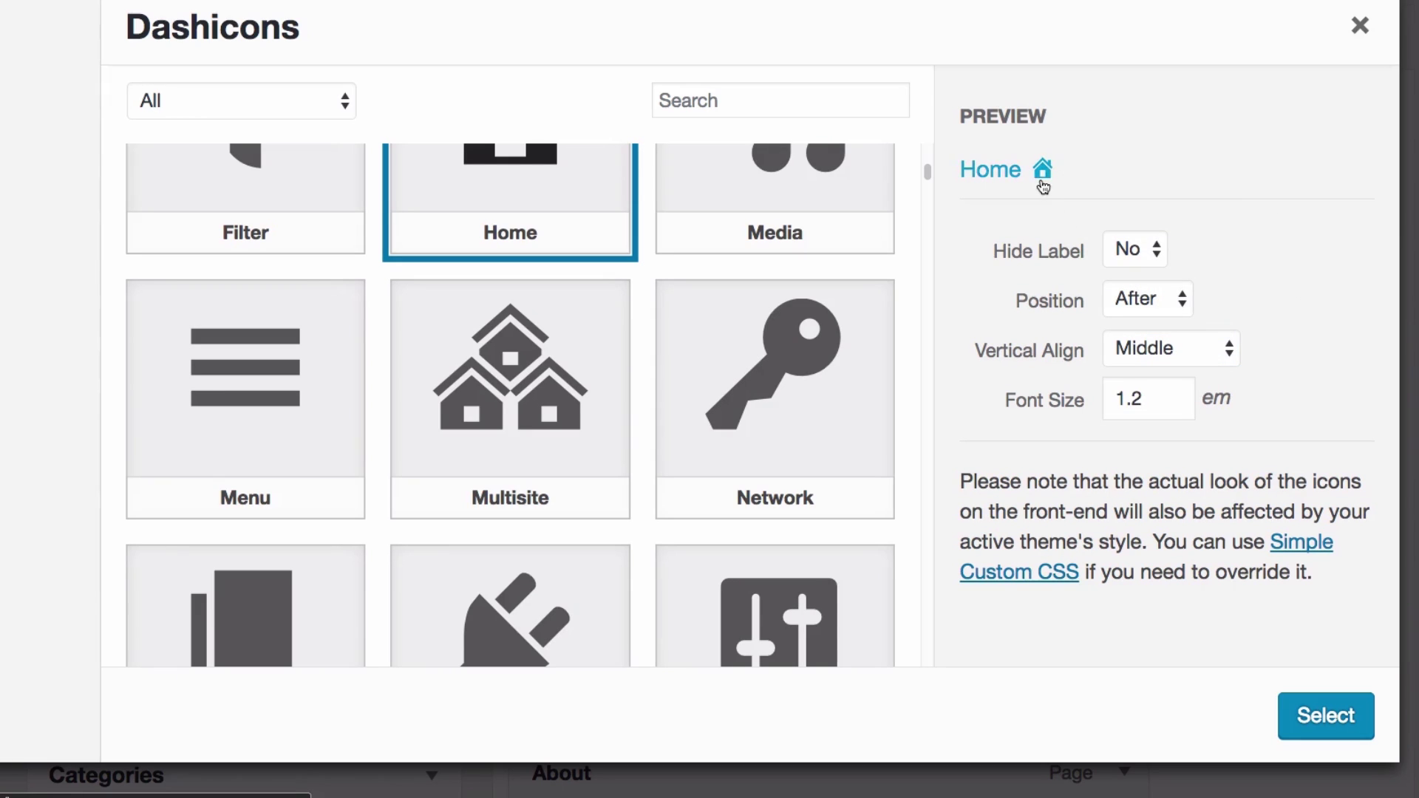
- Save the menu with the Home icon's new settings and reload the live site to check the icon's placement
{"action": "left_click", "coordinate": [1328, 718]}
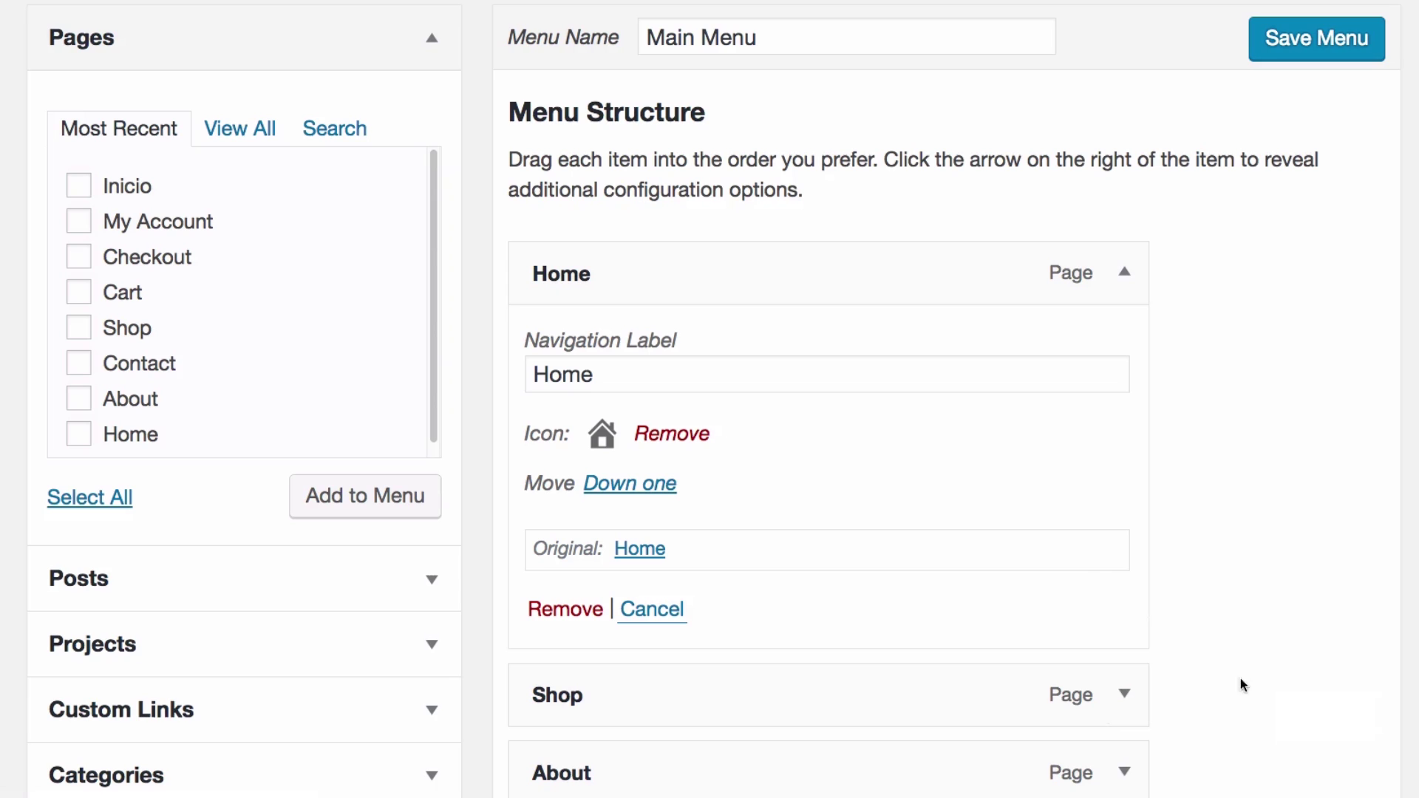
{"action": "left_click", "coordinate": [1315, 46]}
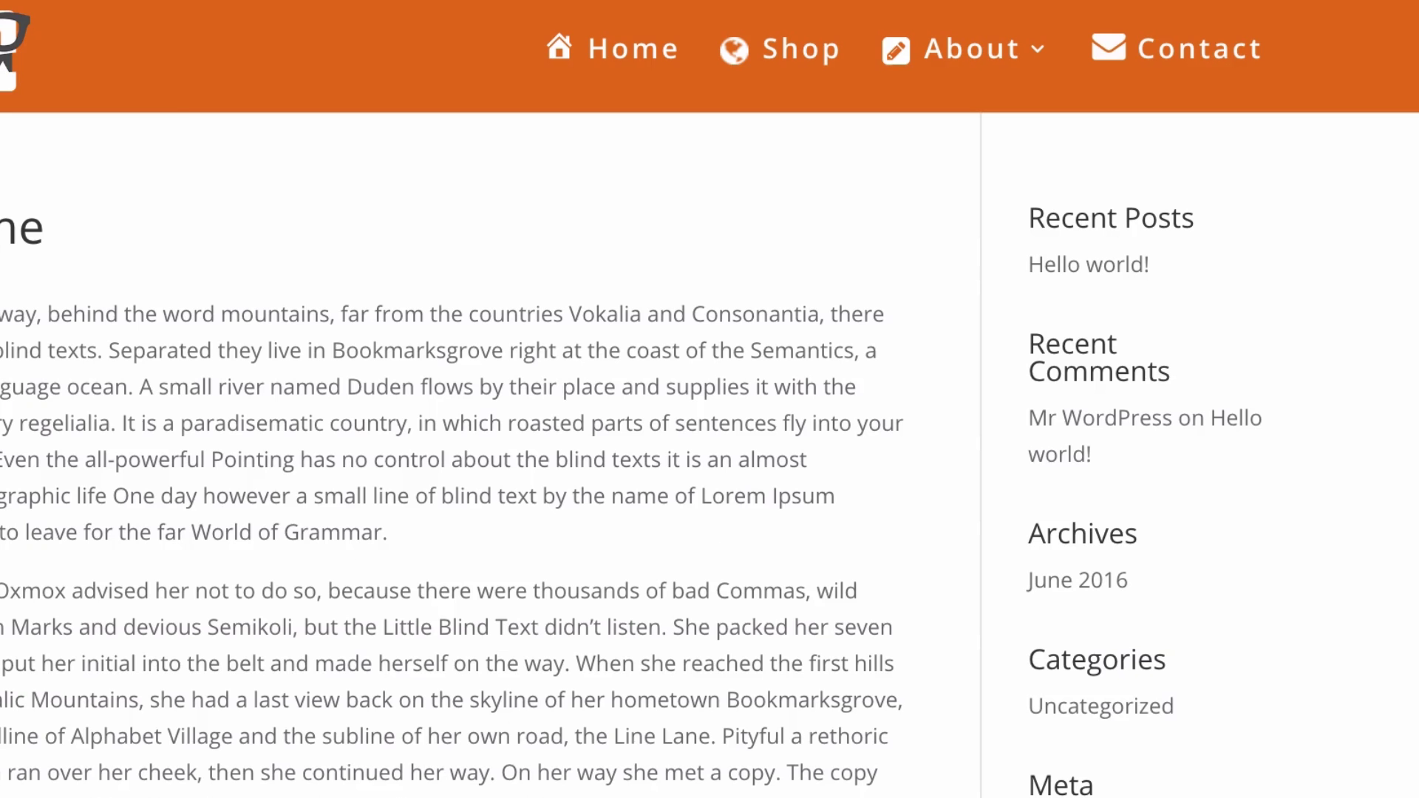
{"action": "key", "text": "super+r"}
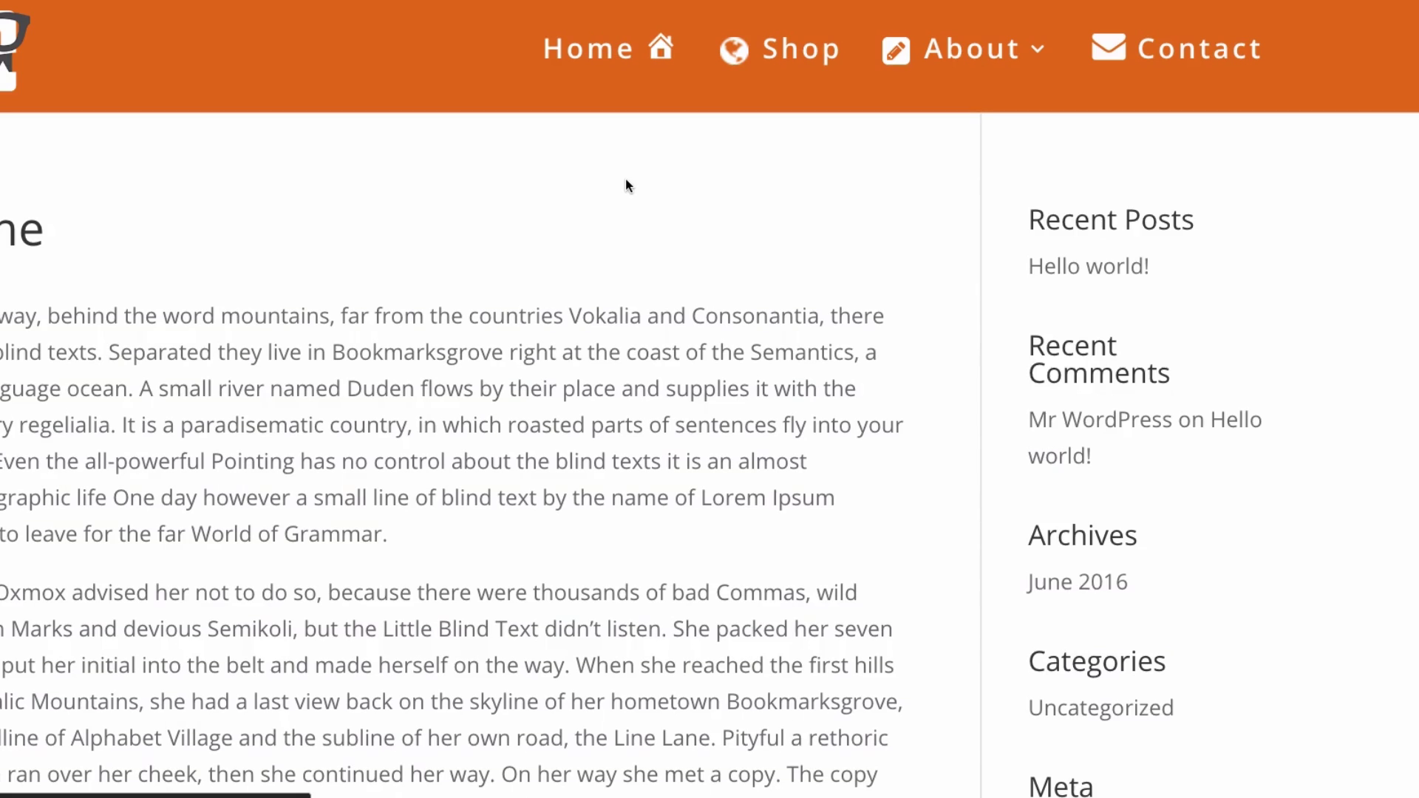
{"action": "left_click", "coordinate": [660, 54]}
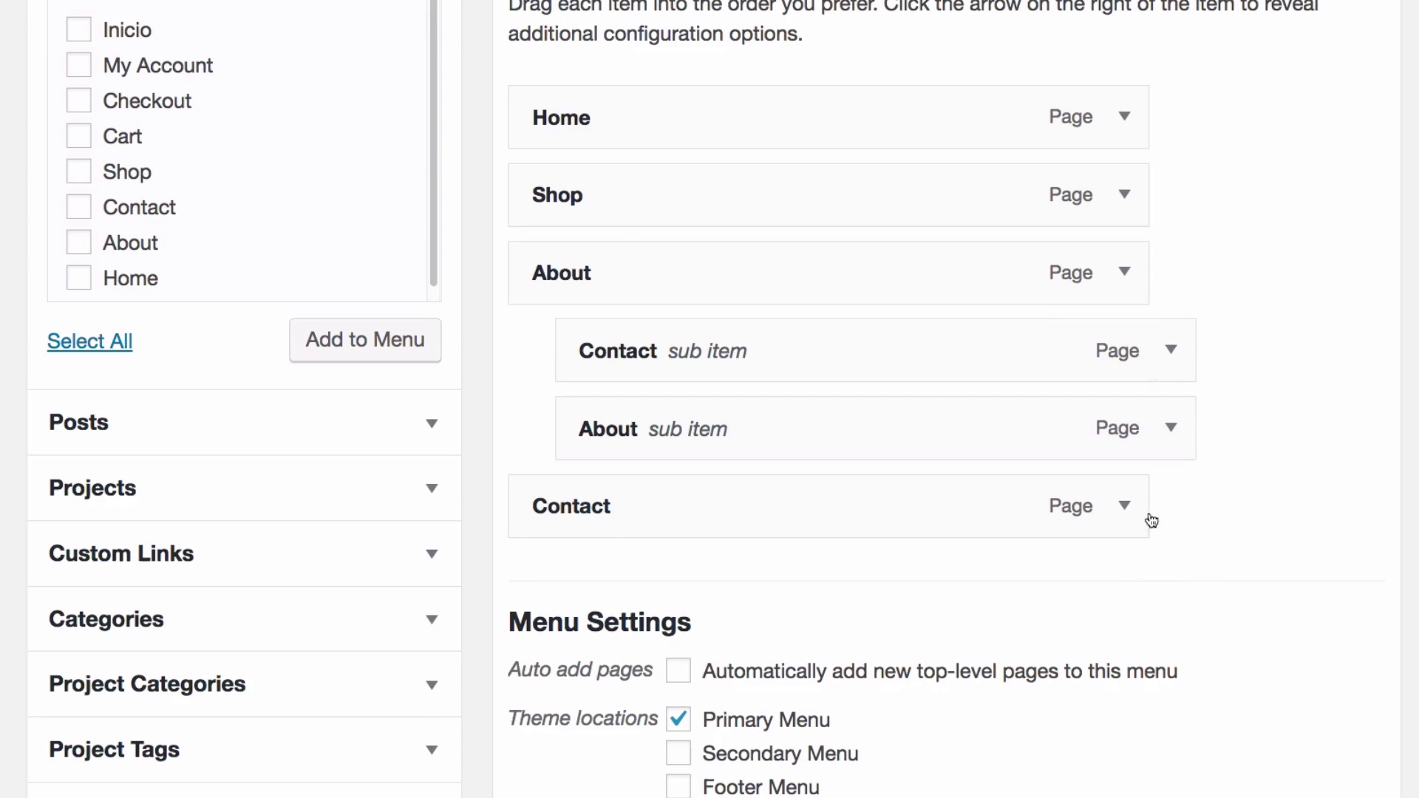
- Remove the top-level Contact item's icon and check whether the About and Contact sub items have icons
{"action": "left_click", "coordinate": [1125, 505]}
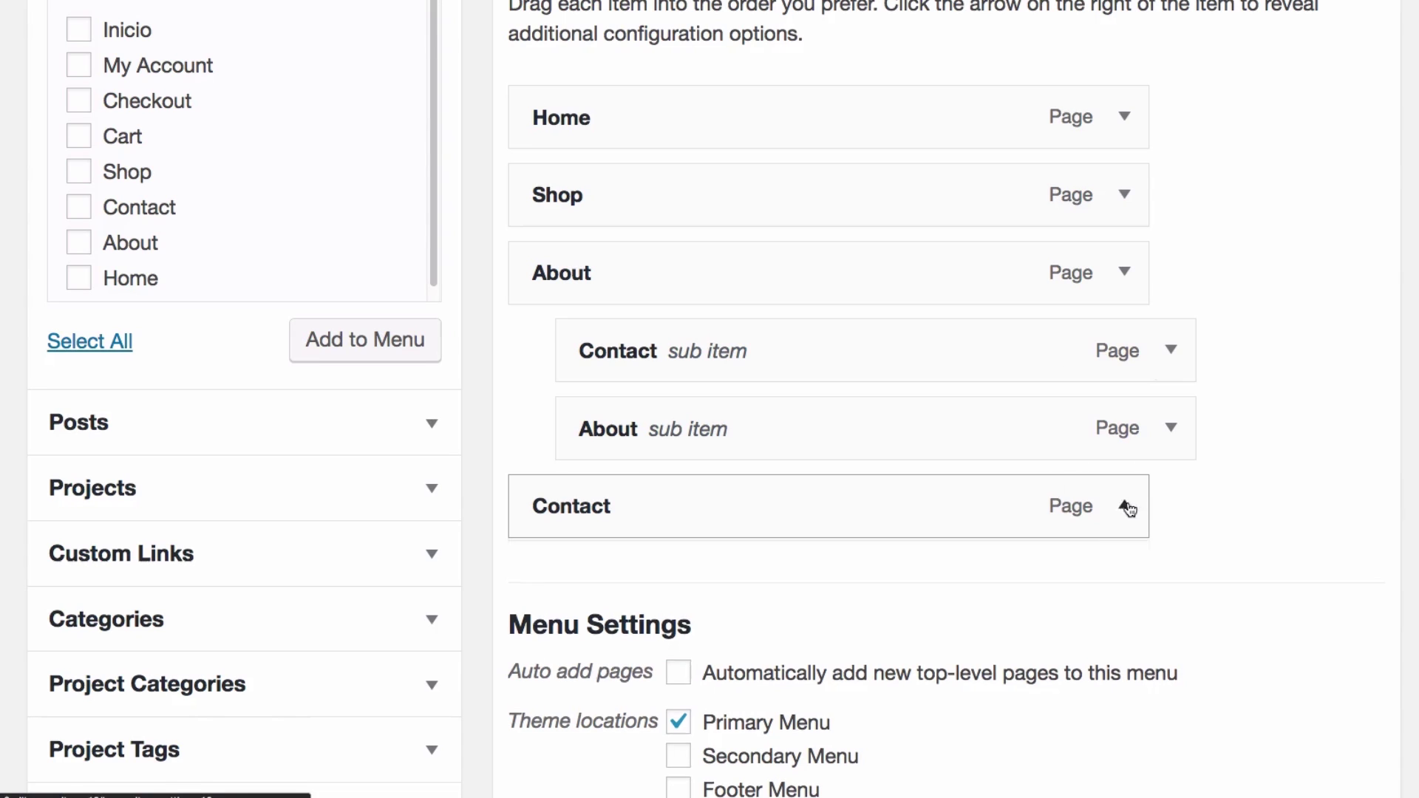
{"action": "left_click", "coordinate": [669, 668]}
{"action": "left_click", "coordinate": [1171, 428]}
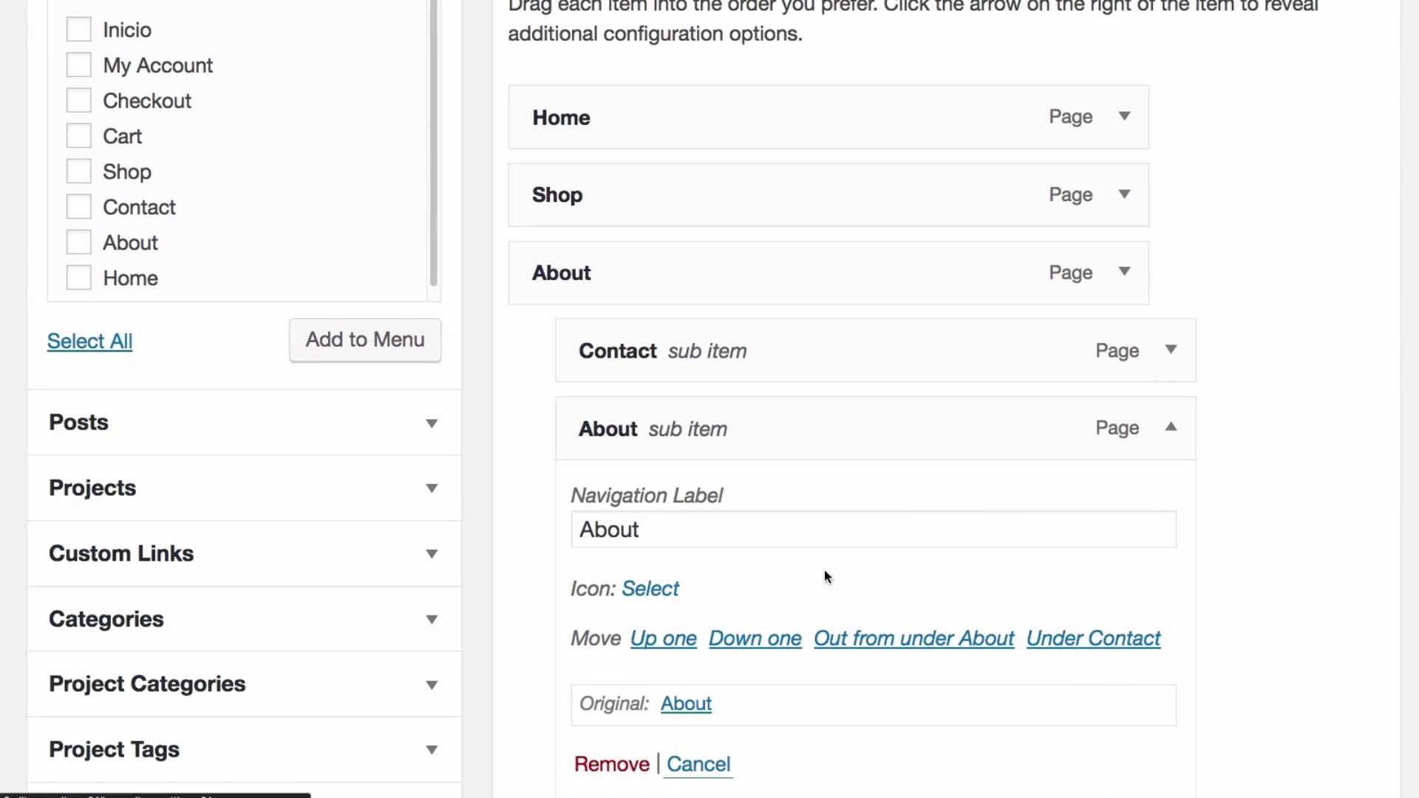
{"action": "left_click", "coordinate": [1171, 347]}
{"action": "left_click", "coordinate": [1170, 342]}
{"action": "left_click", "coordinate": [1171, 420]}
- Remove the icons from the top-level About, Shop and Home menu items
{"action": "left_click", "coordinate": [1125, 272]}
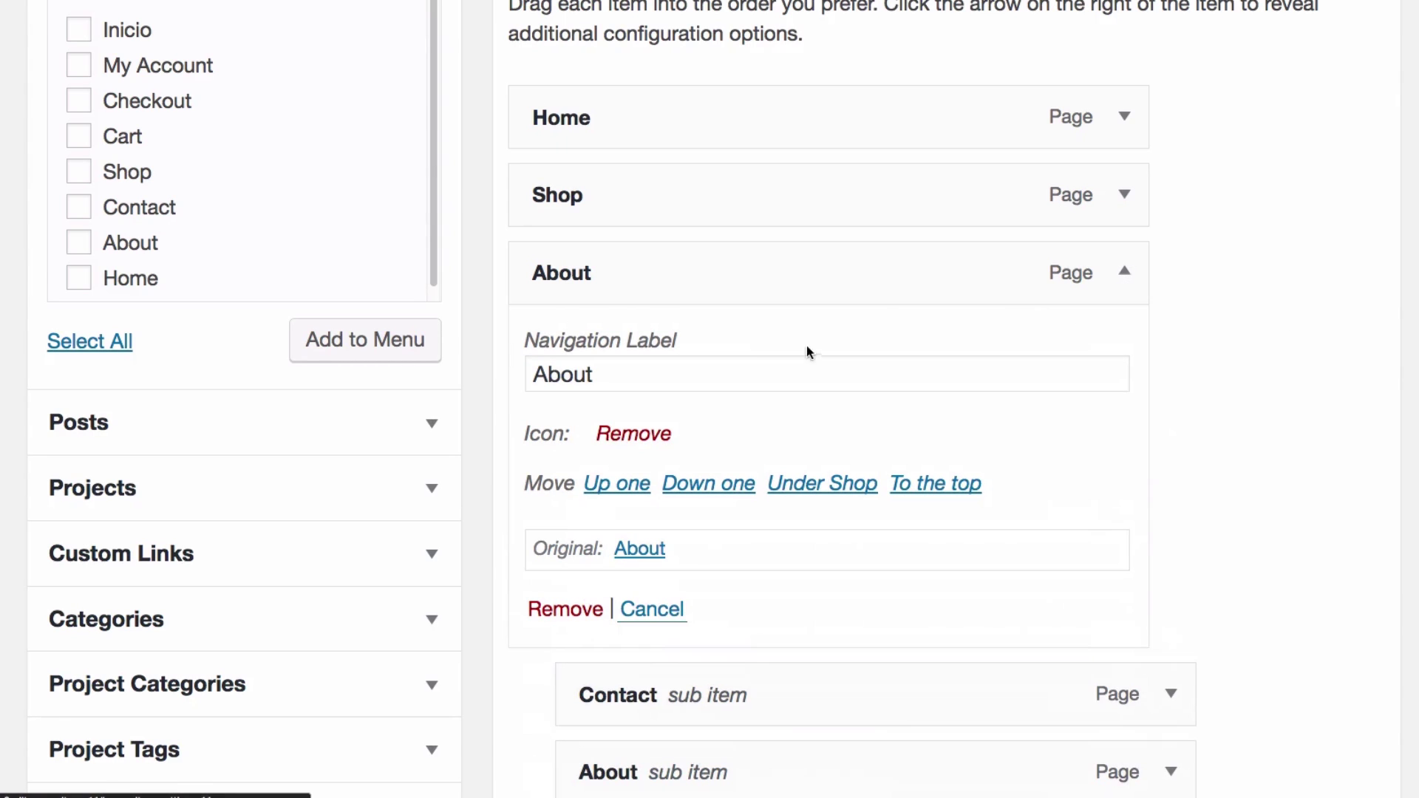
{"action": "left_click", "coordinate": [665, 433]}
{"action": "left_click", "coordinate": [1124, 204]}
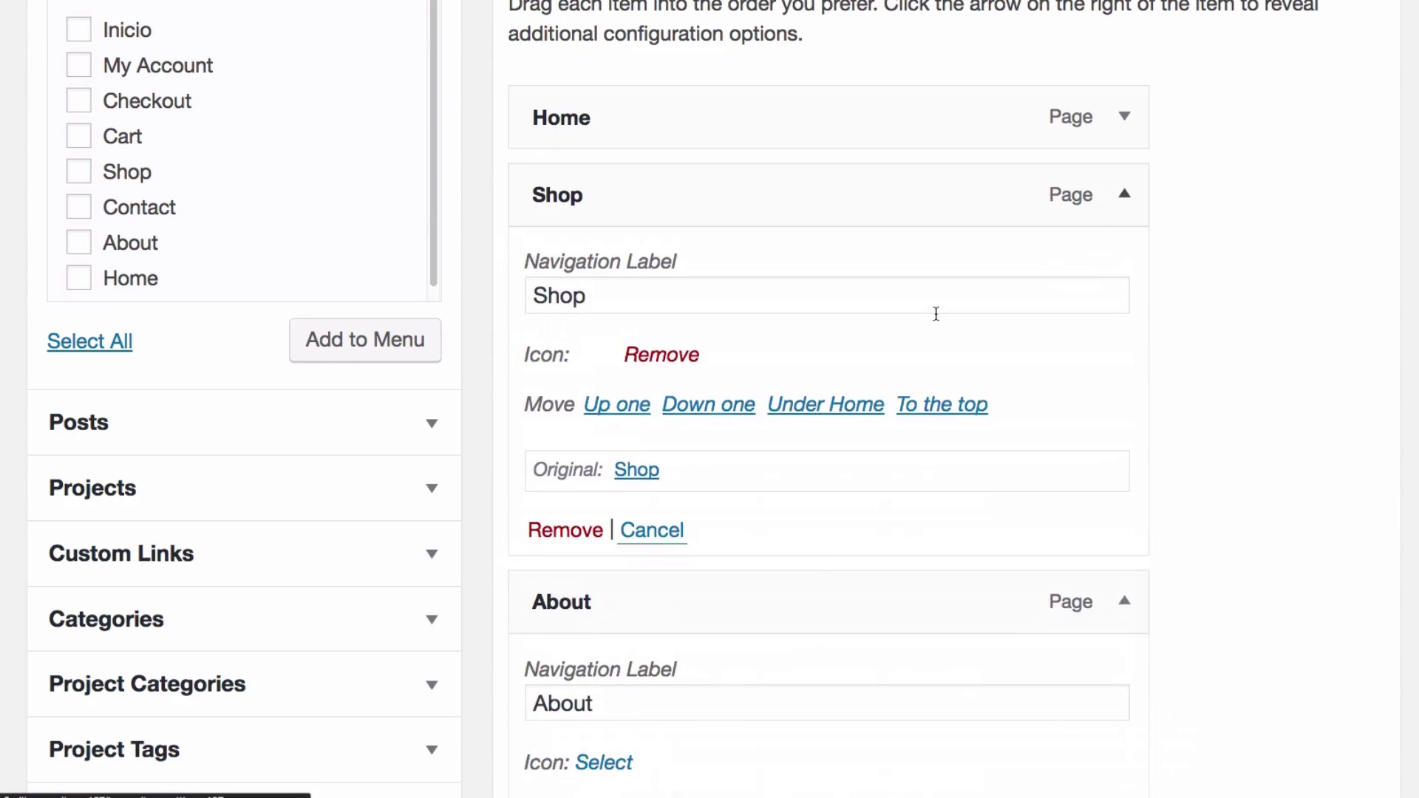
{"action": "left_click", "coordinate": [678, 359]}
{"action": "left_click", "coordinate": [1123, 140]}
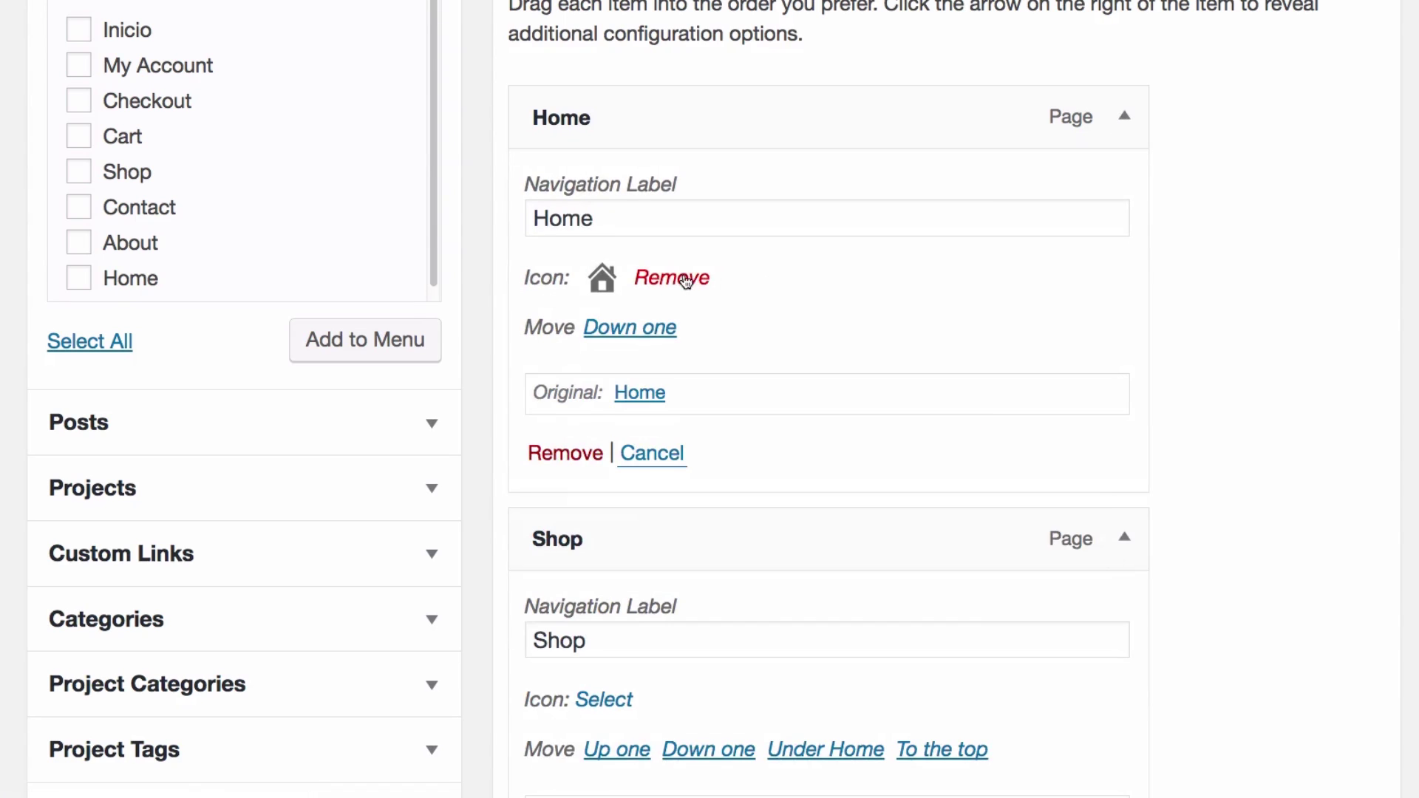
{"action": "left_click", "coordinate": [674, 277]}
- Save the menu and reload the live site to check its navigation
{"action": "left_click", "coordinate": [1124, 116]}
{"action": "scroll", "coordinate": [1178, 480], "scroll_direction": "down", "scroll_amount": 10}
{"action": "left_click", "coordinate": [1287, 645]}
{"action": "left_click", "coordinate": [159, 2]}
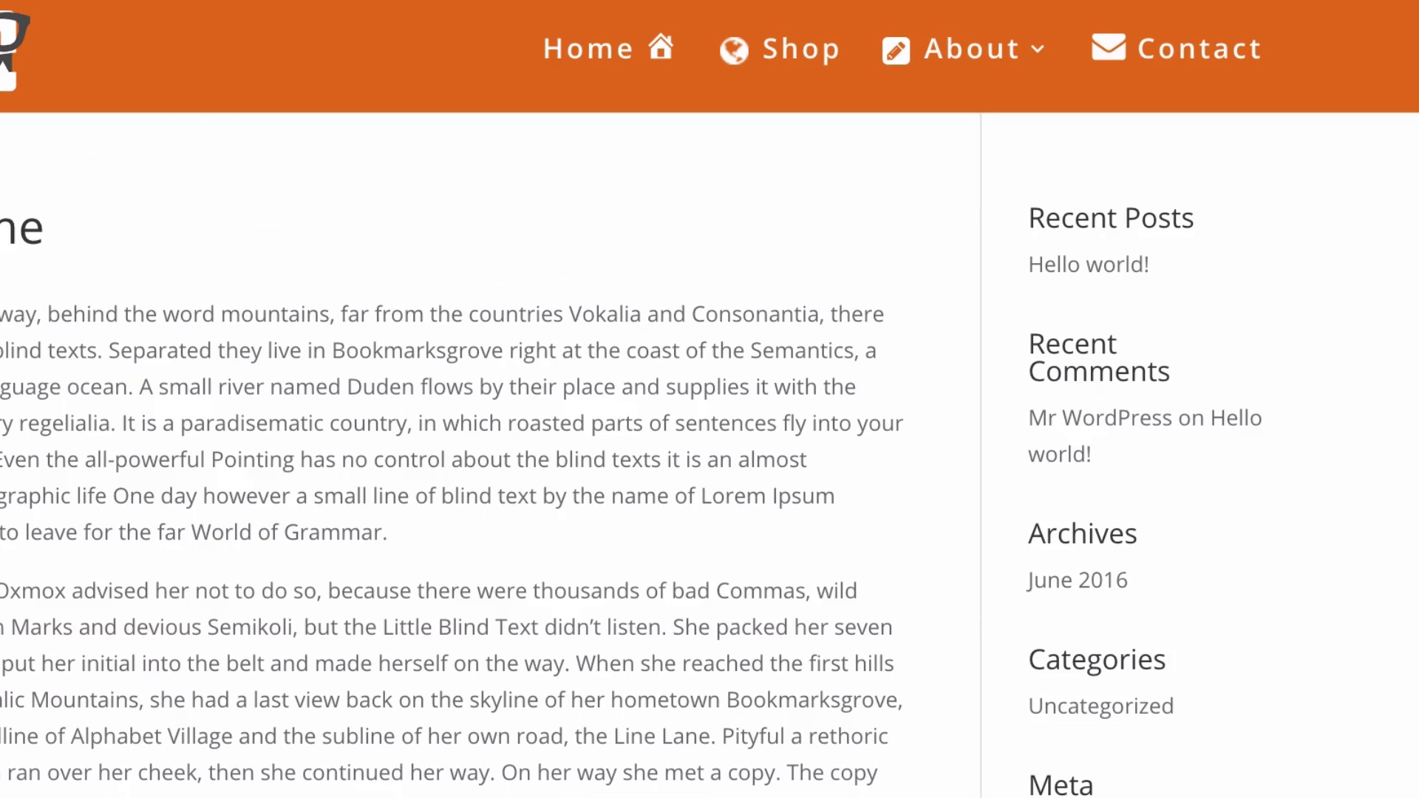
{"action": "key", "text": "super+r"}
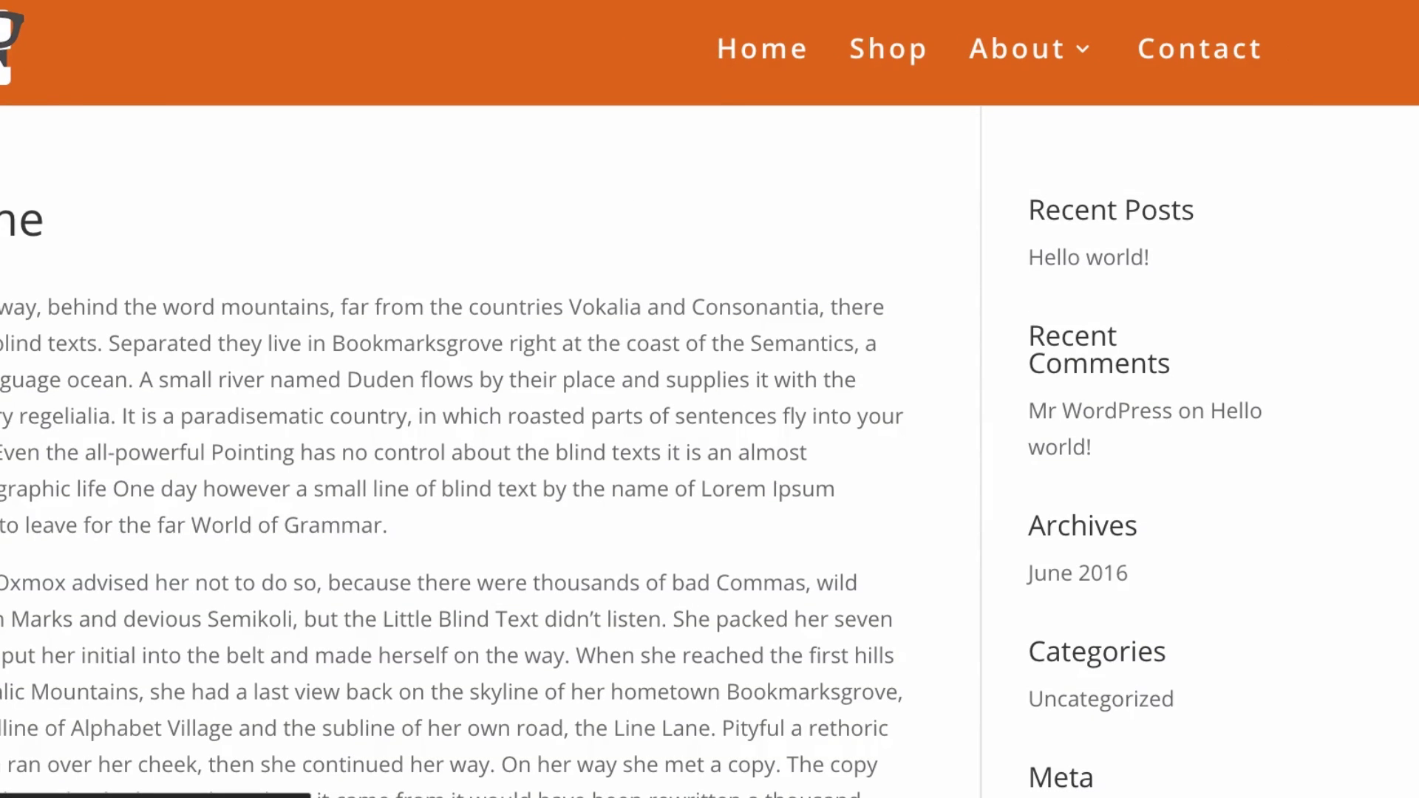
- Return to the menu editor and assign the Home Dashicon to the Home item, positioned before the label with middle alignment
{"action": "left_click", "coordinate": [74, 1]}
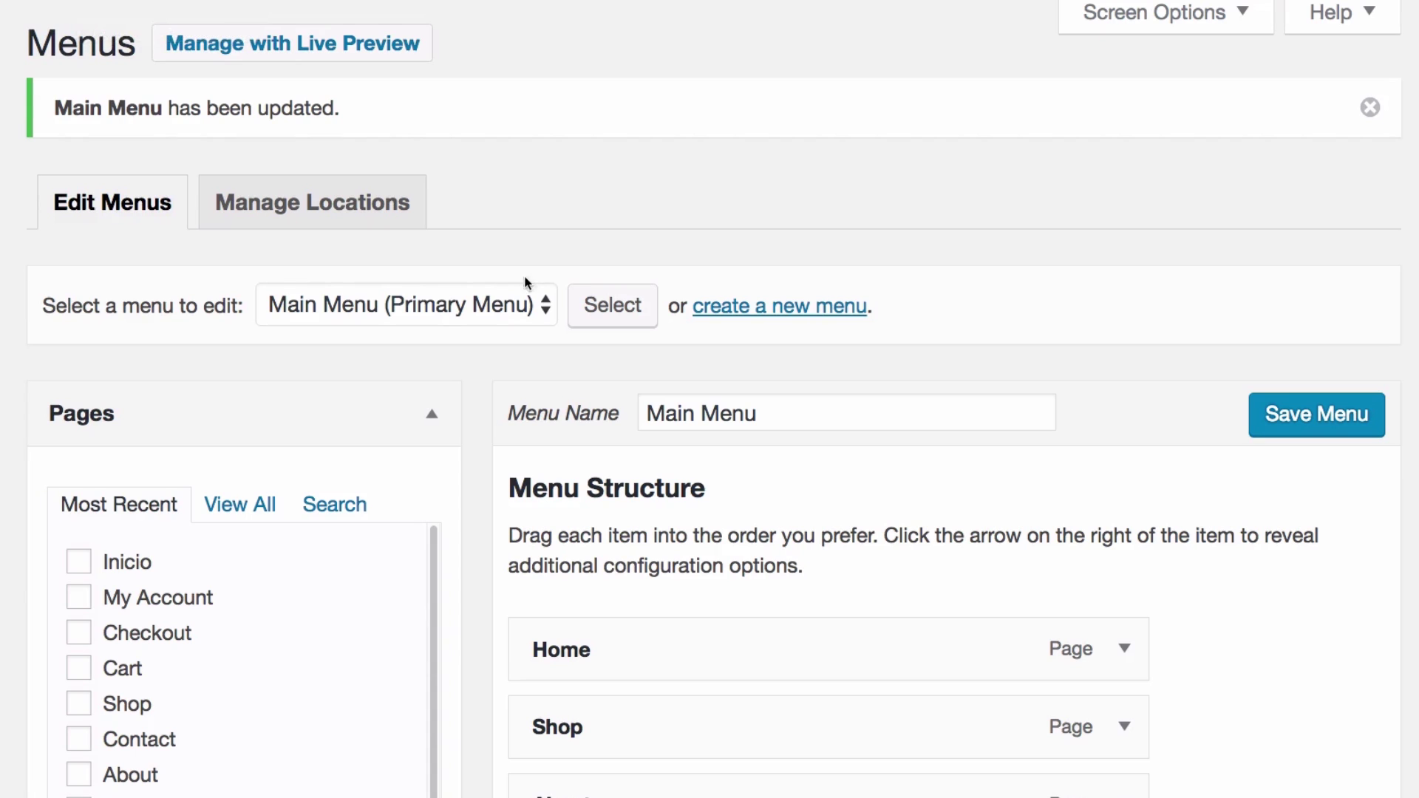
{"action": "scroll", "coordinate": [516, 272], "scroll_direction": "down", "scroll_amount": 6}
{"action": "left_click", "coordinate": [1123, 193]}
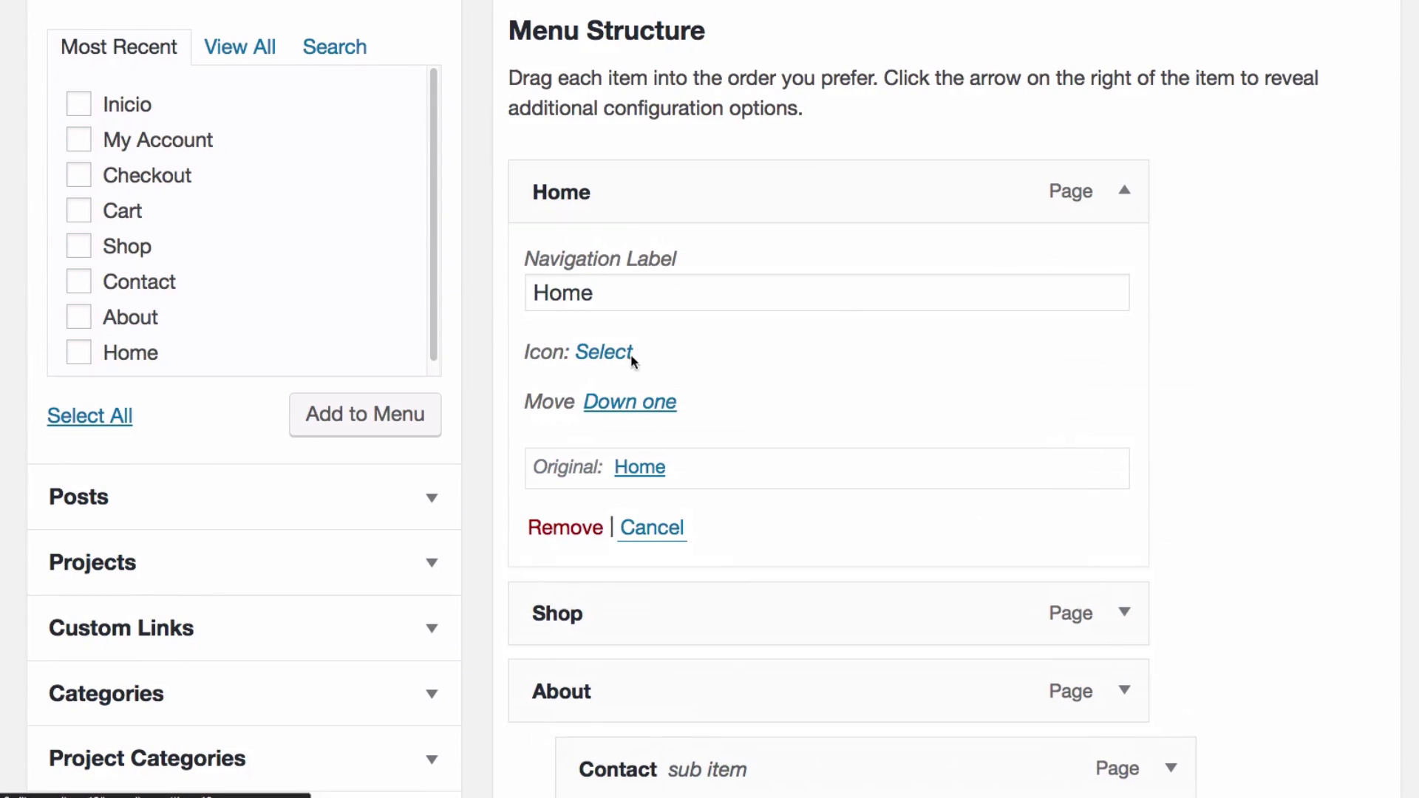
{"action": "left_click", "coordinate": [602, 352]}
{"action": "scroll", "coordinate": [603, 363], "scroll_direction": "down", "scroll_amount": 3}
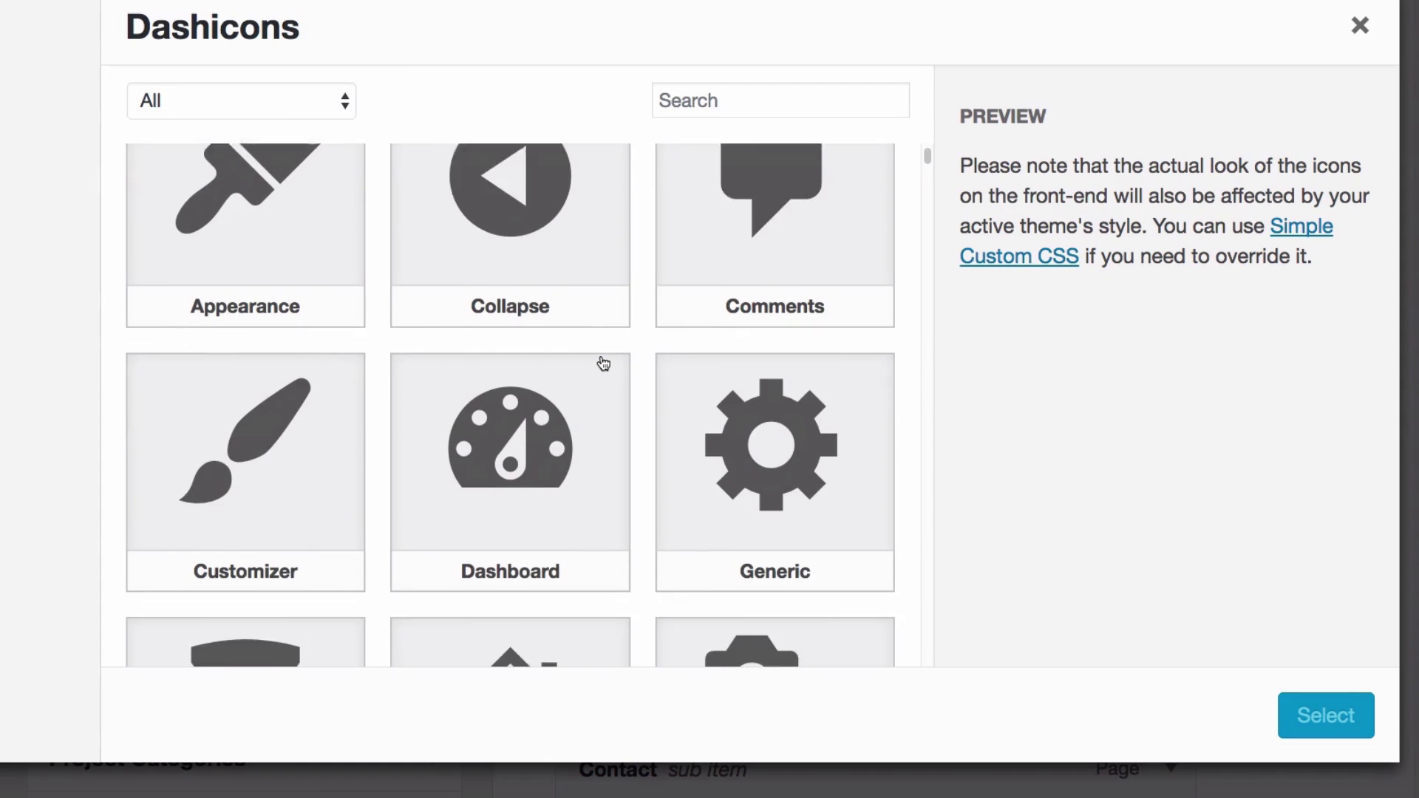
{"action": "left_click", "coordinate": [563, 508]}
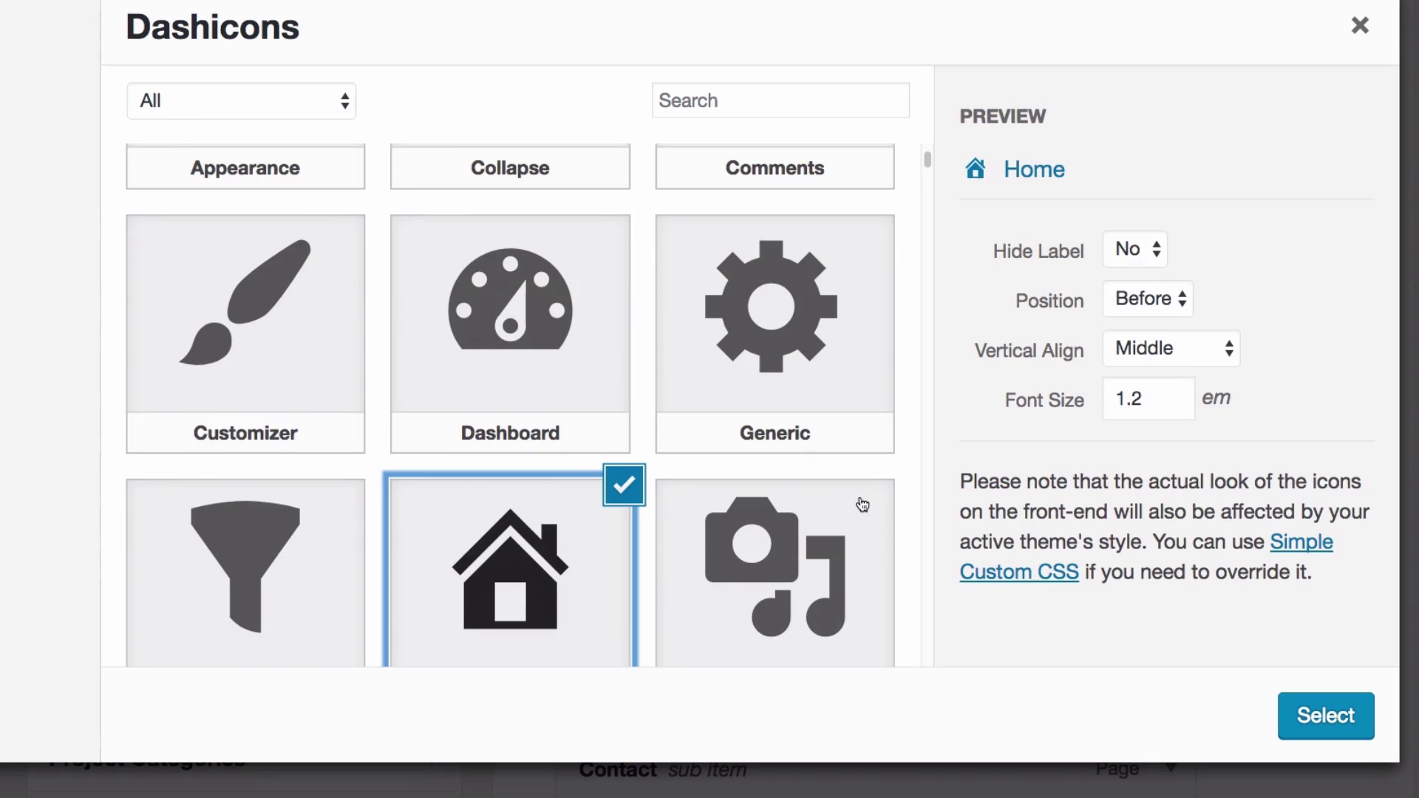
{"action": "scroll", "coordinate": [890, 485], "scroll_direction": "down", "scroll_amount": 4}
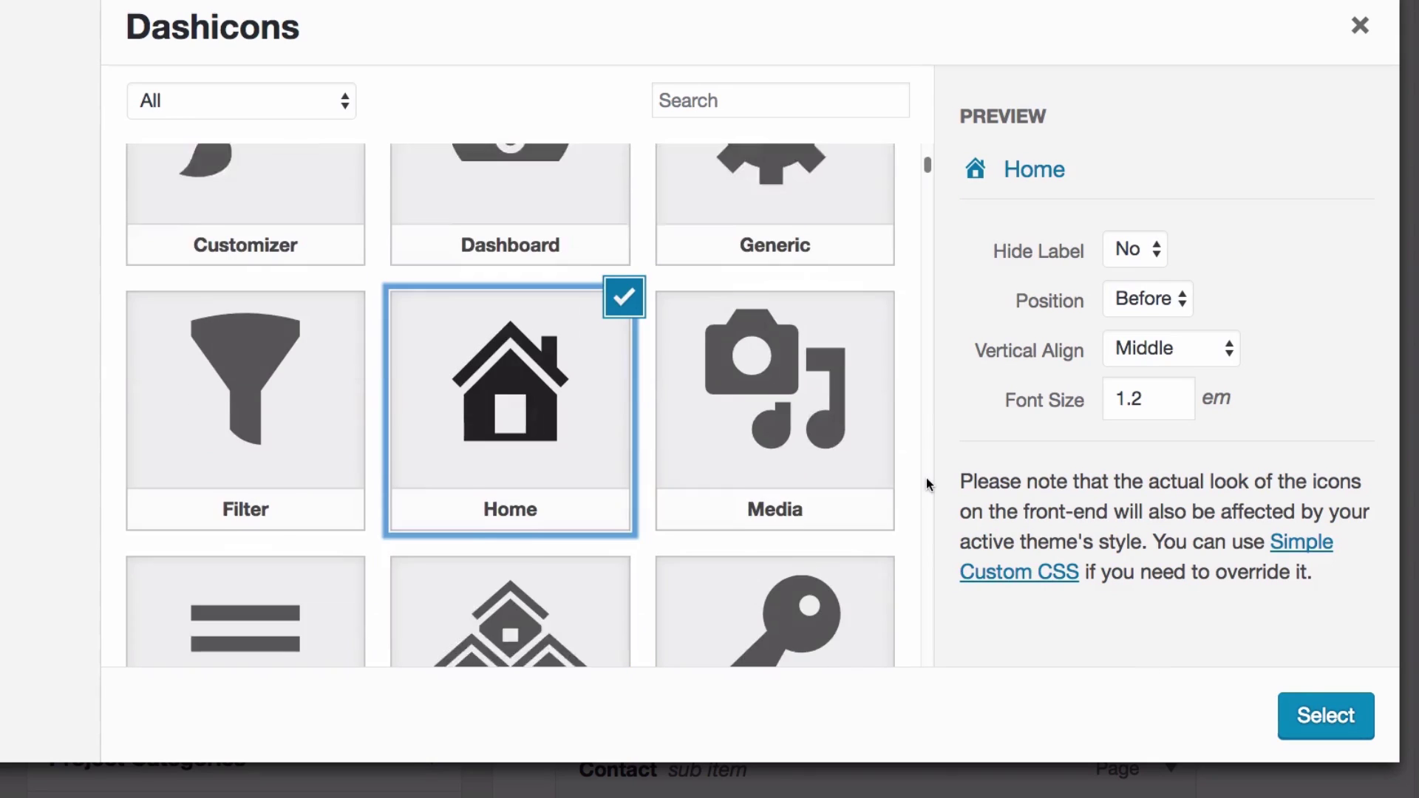
{"action": "left_click", "coordinate": [1325, 716]}
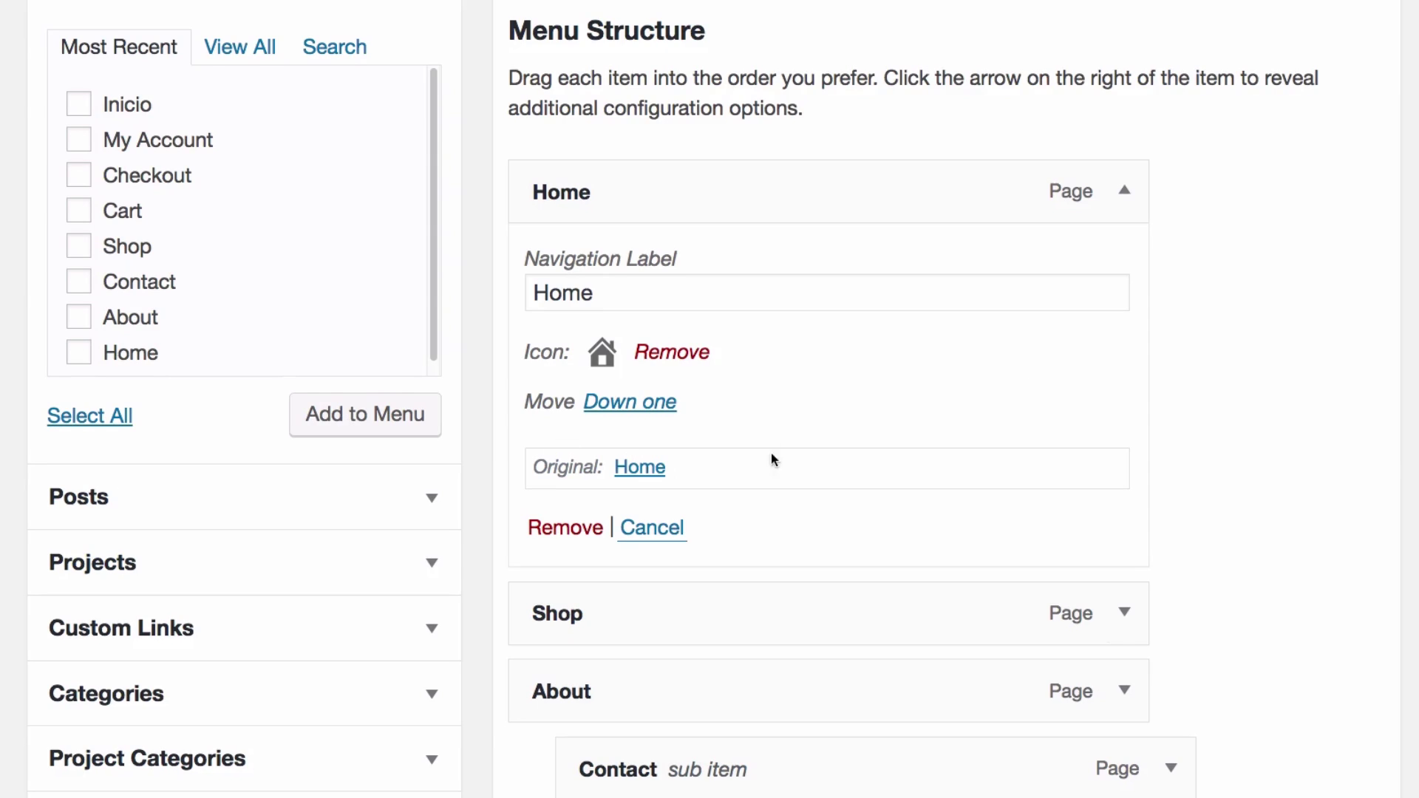
{"action": "scroll", "coordinate": [1208, 406], "scroll_direction": "down", "scroll_amount": 5}
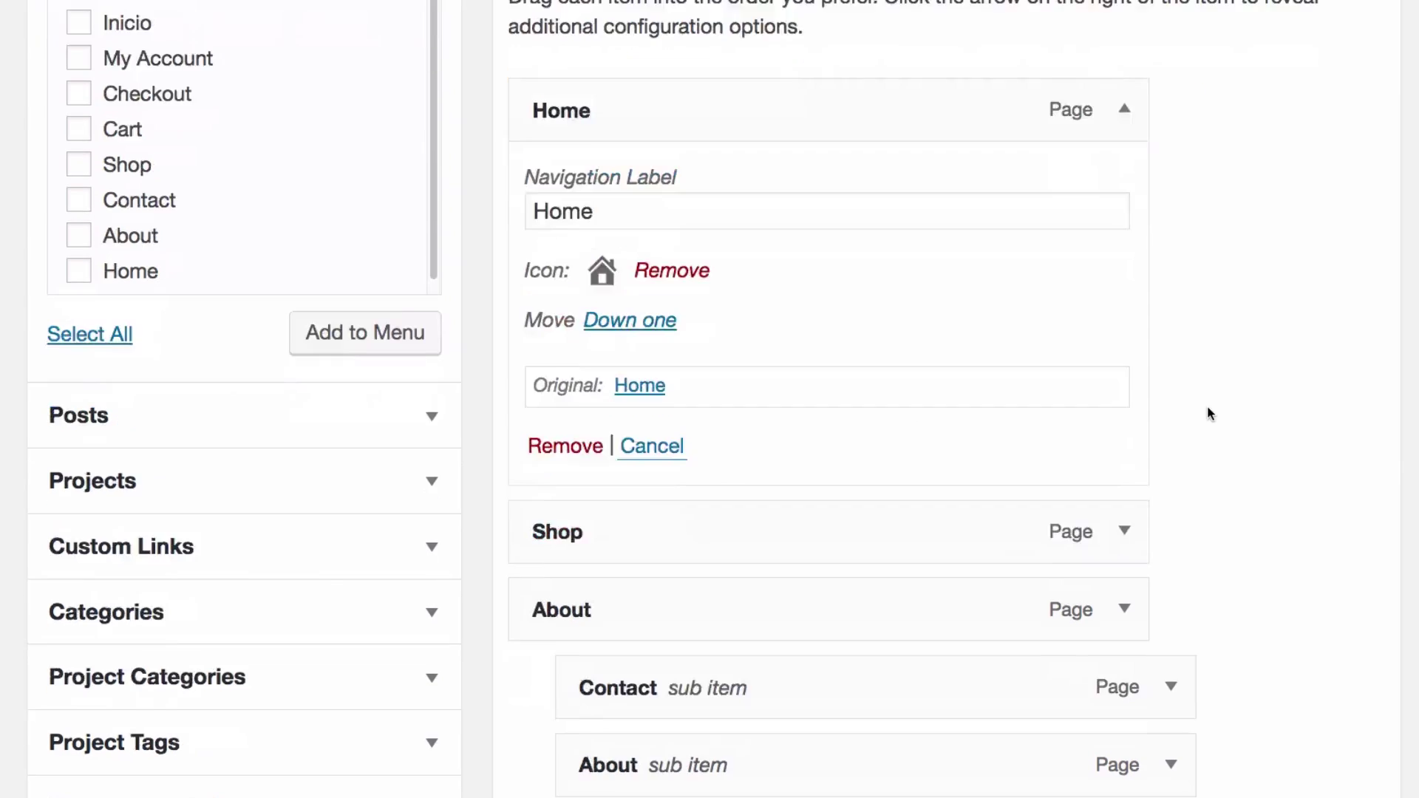
{"action": "scroll", "coordinate": [1209, 415], "scroll_direction": "up", "scroll_amount": 2}
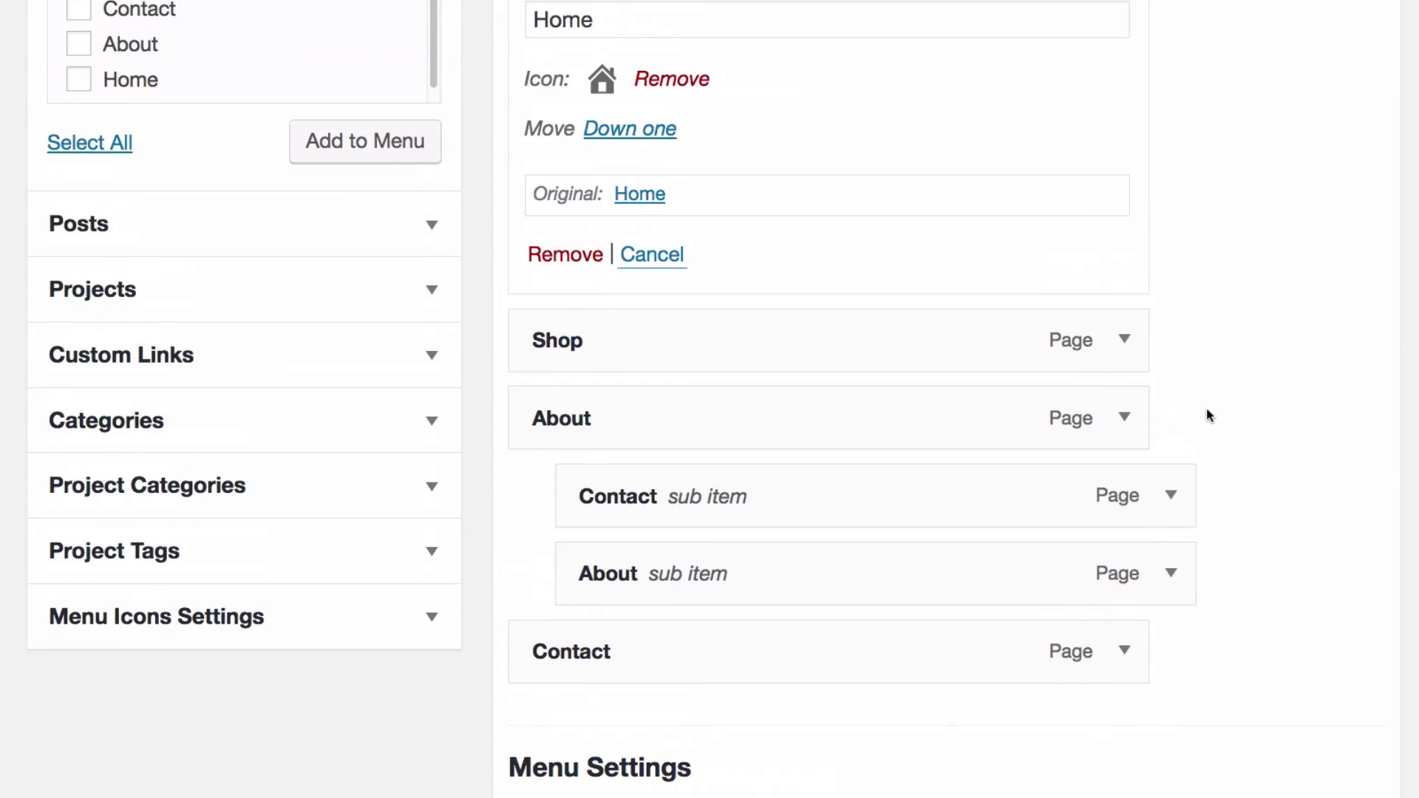
{"action": "scroll", "coordinate": [1205, 410], "scroll_direction": "up", "scroll_amount": 2}
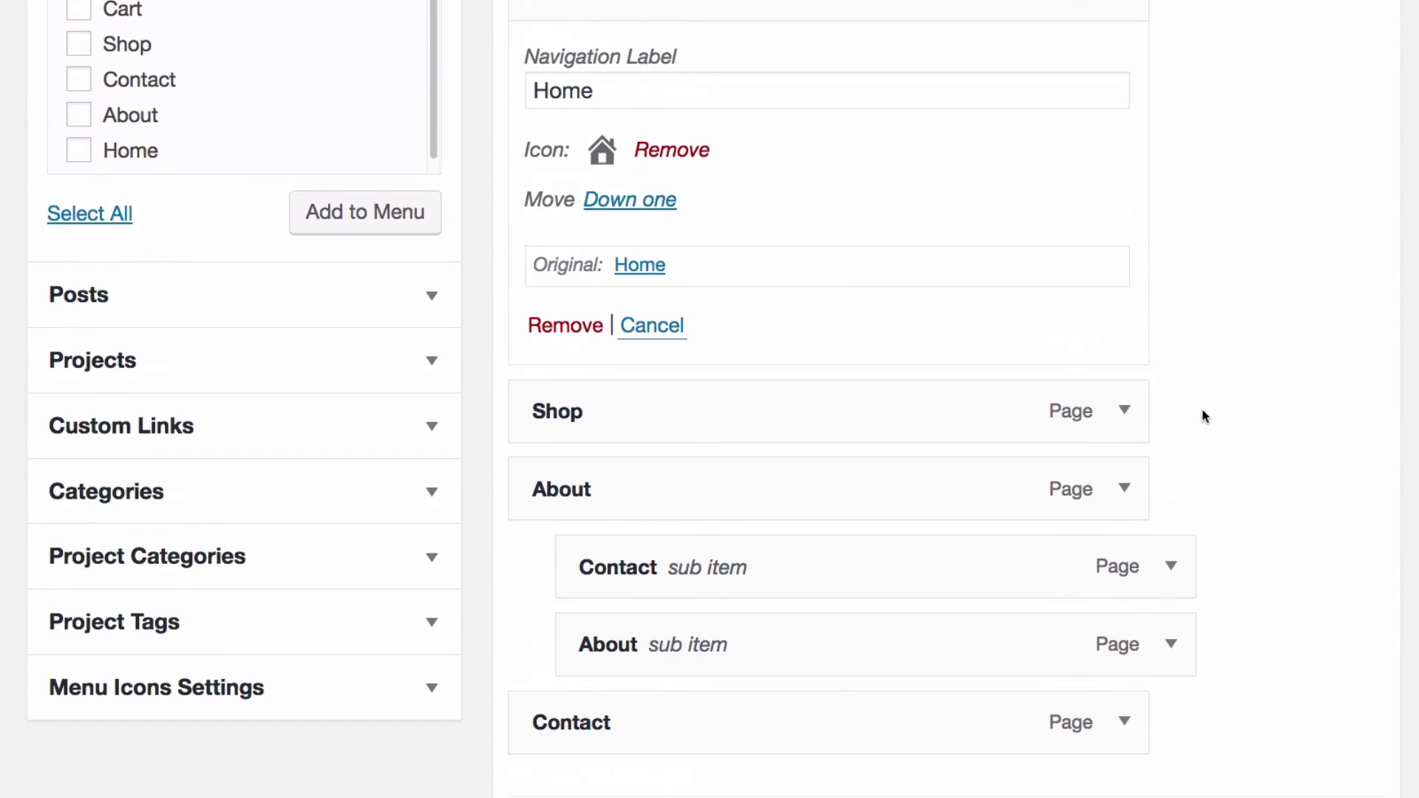
{"action": "scroll", "coordinate": [1209, 406], "scroll_direction": "down", "scroll_amount": 8}
{"action": "scroll", "coordinate": [1185, 618], "scroll_direction": "down", "scroll_amount": 5}
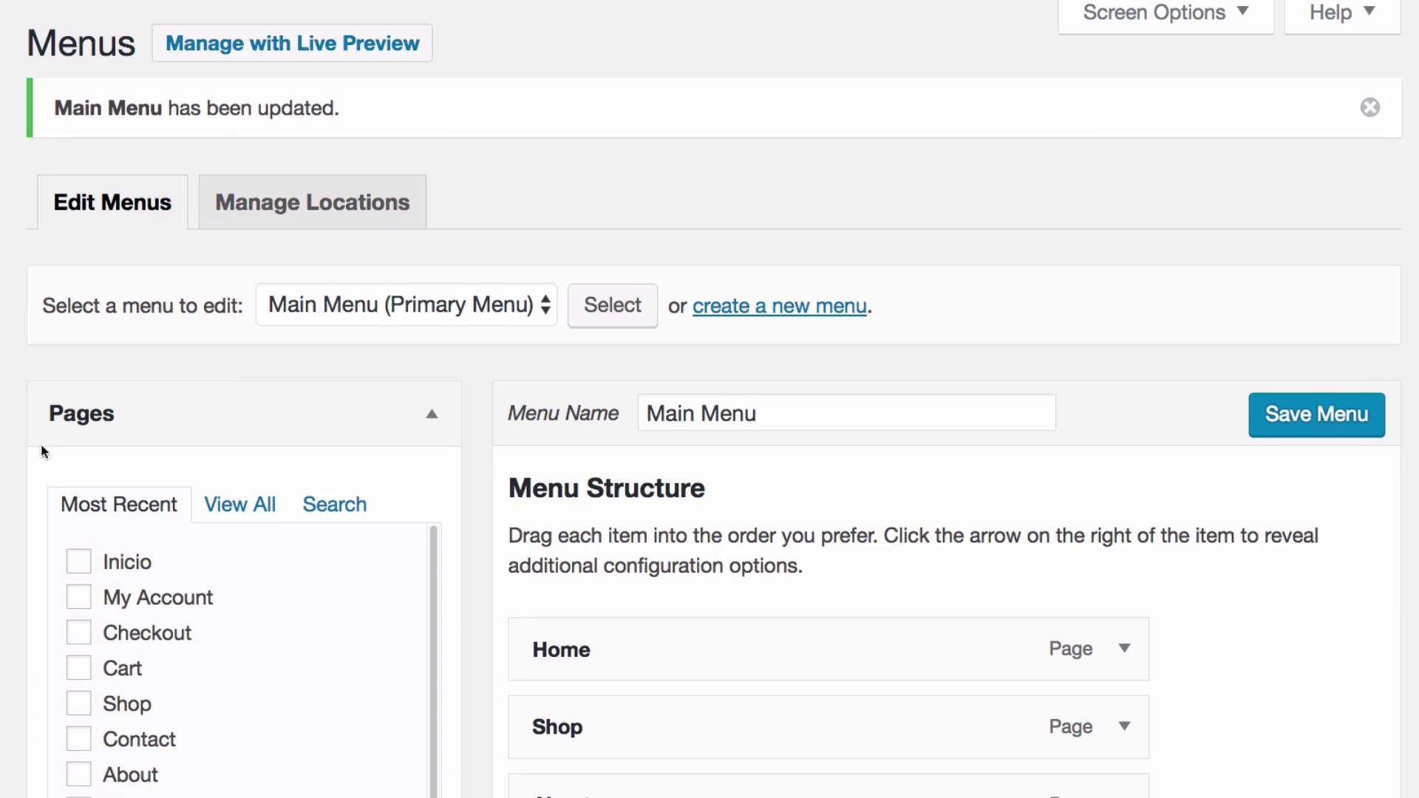
- Open the Divi Theme Options and enlarge the Custom CSS box in the General settings for editing
{"action": "scroll", "coordinate": [14, 436], "scroll_direction": "down", "scroll_amount": 10}
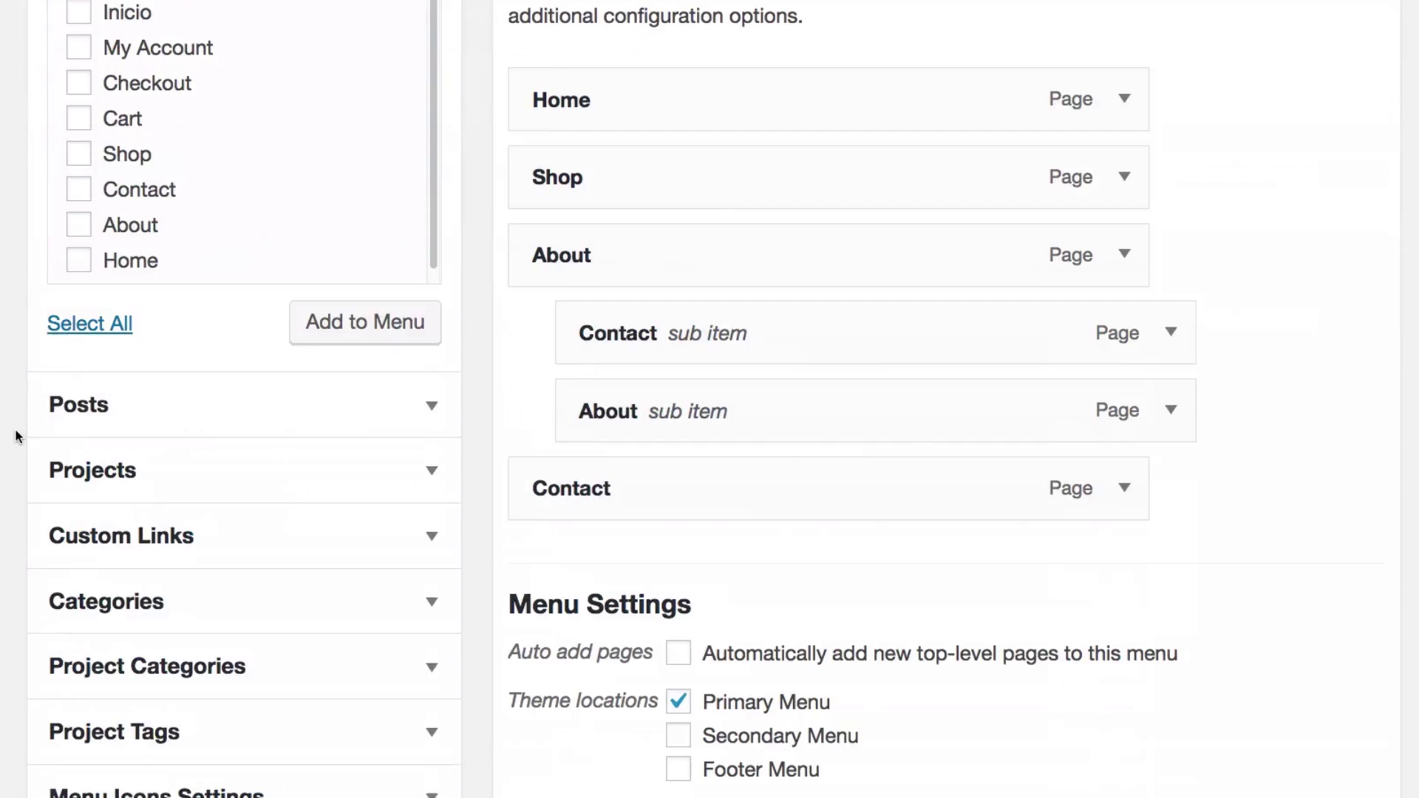
{"action": "mouse_move", "coordinate": [7, 465]}
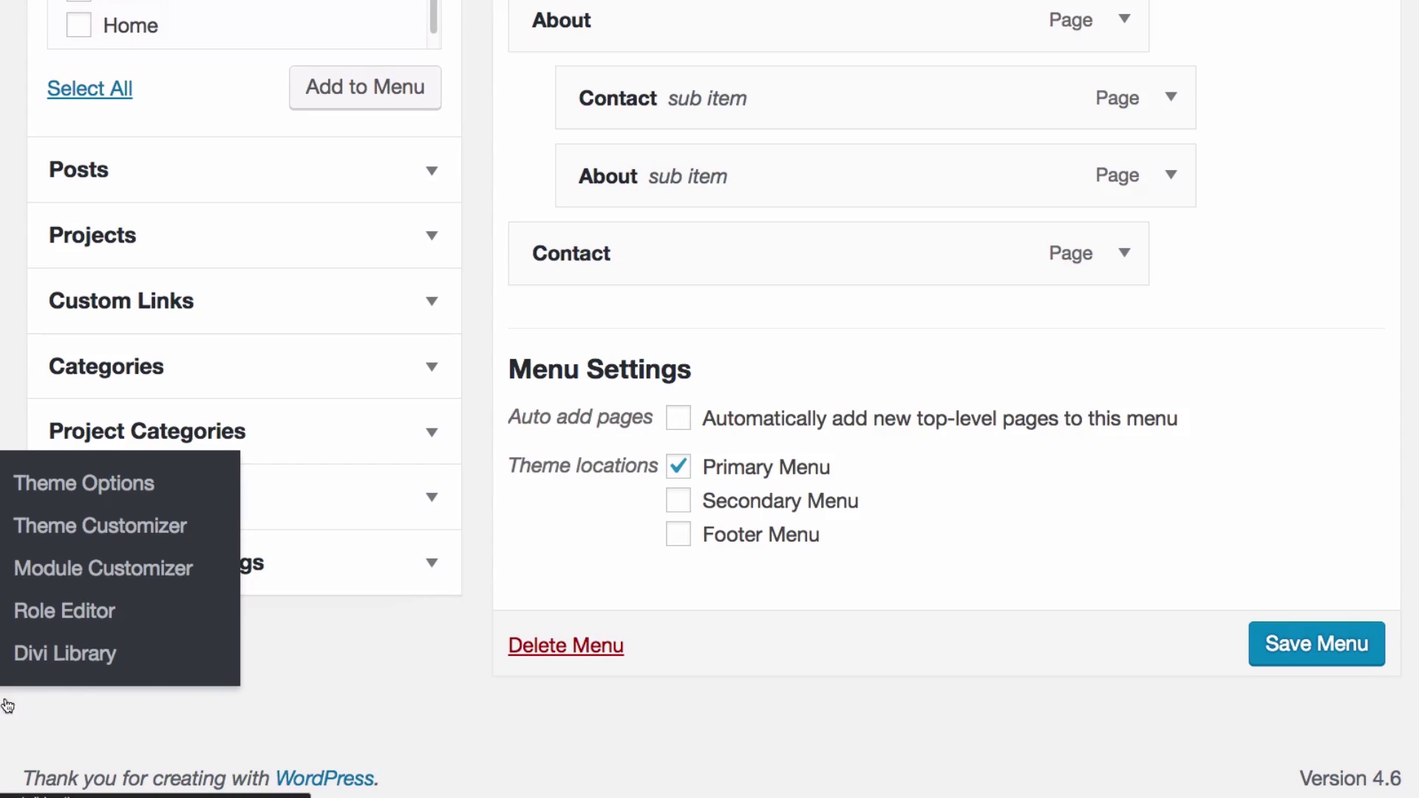
{"action": "left_click", "coordinate": [100, 487]}
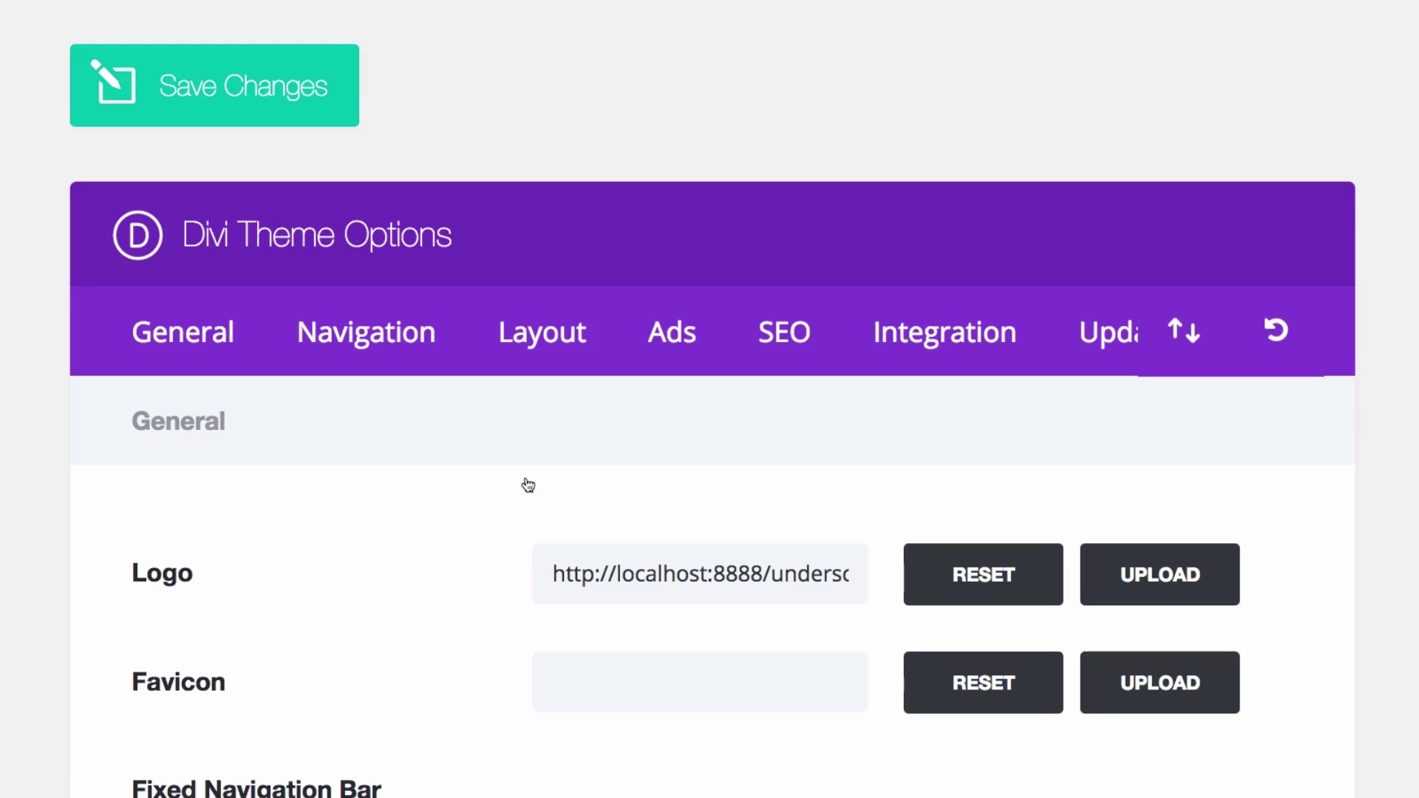
{"action": "scroll", "coordinate": [523, 485], "scroll_direction": "down", "scroll_amount": 20}
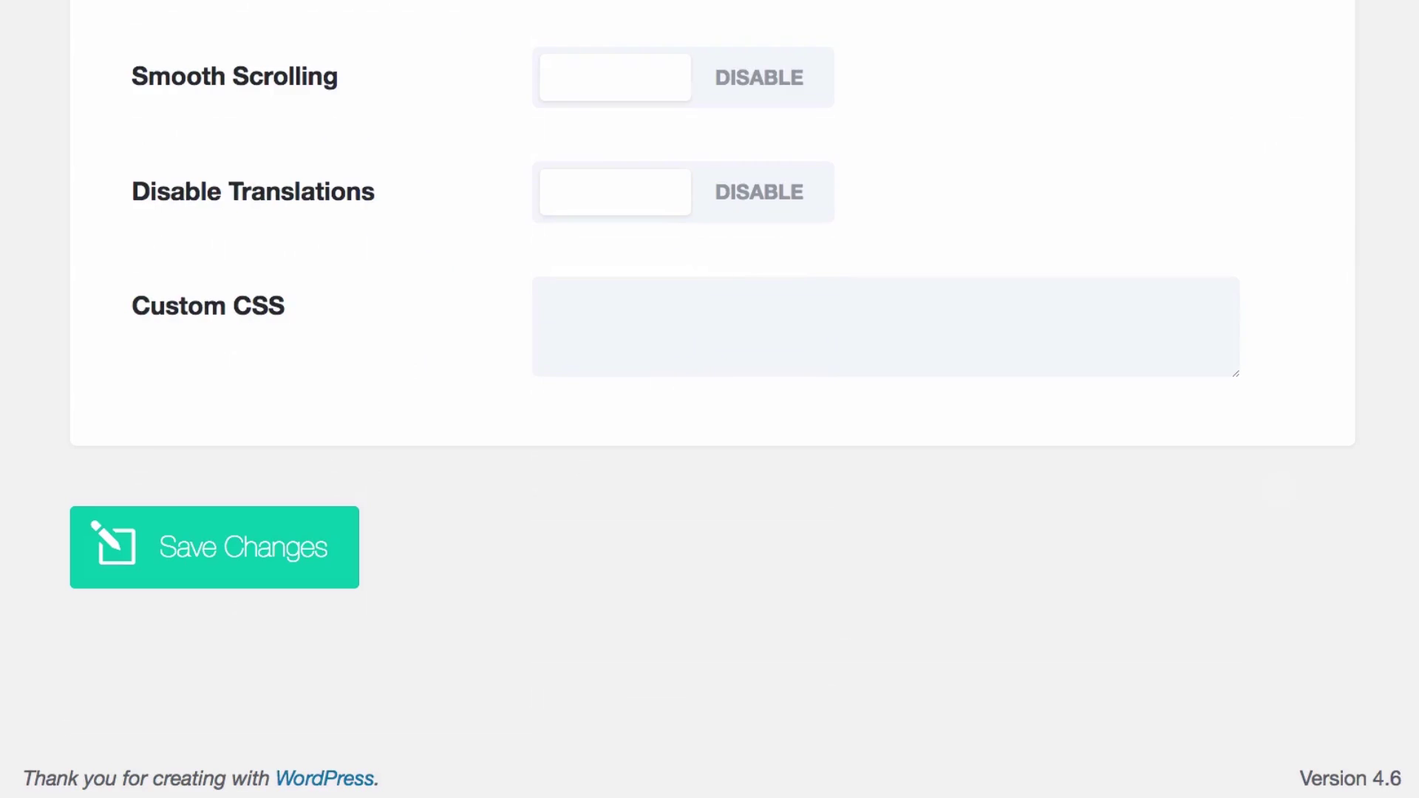
{"action": "left_click_drag", "start_coordinate": [1235, 374], "coordinate": [1241, 696]}
{"action": "left_click", "coordinate": [598, 340]}
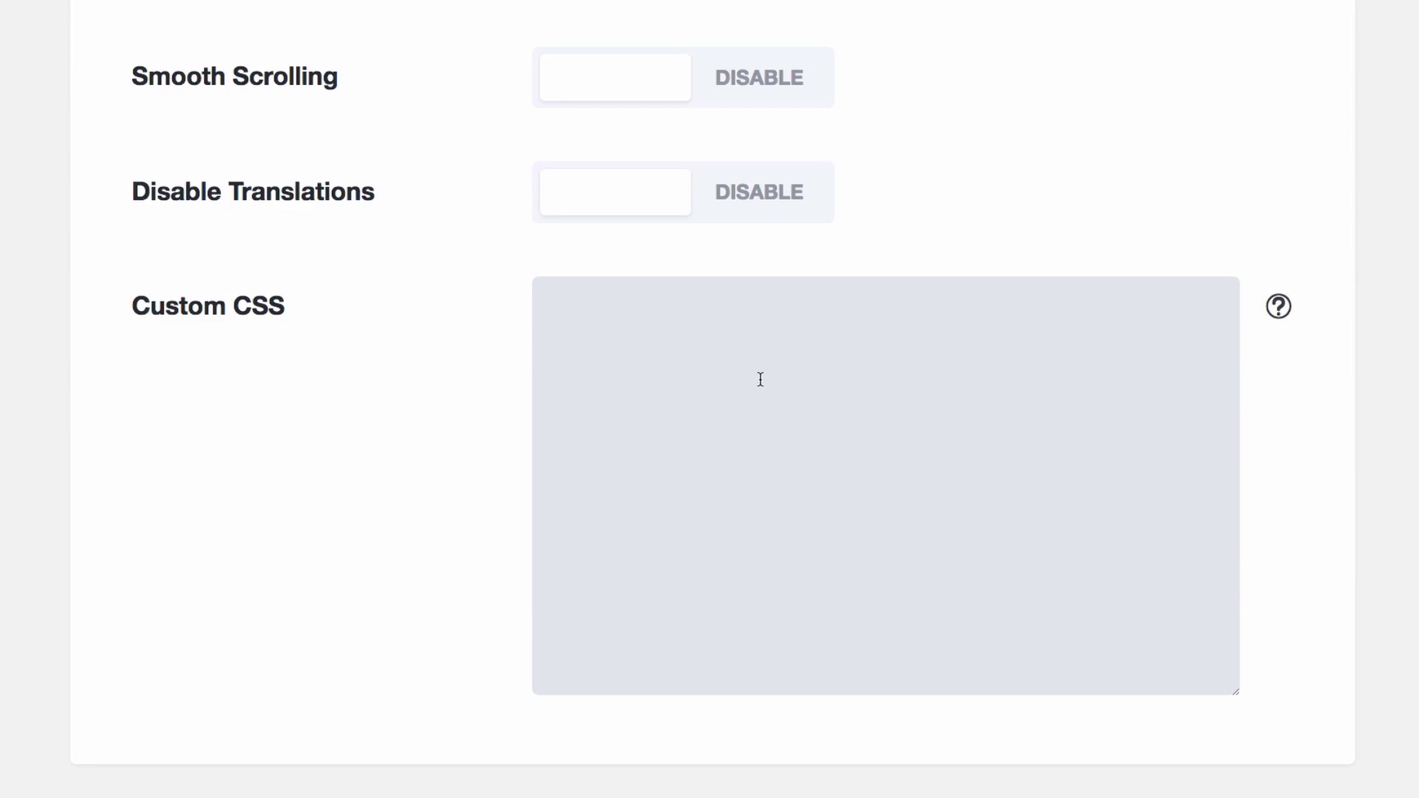
- Add custom CSS giving ".menu-item i._before, .rtl .menu-item i._after" display: block, text-align: center and margin-bottom: 8px, and save the theme options
{"action": "type", "text": ".menu-item i._before, .rtl .menu-item i._after { display: block; text-align: center; margin-bottom: 8px; }"}
{"action": "left_click", "coordinate": [488, 427]}
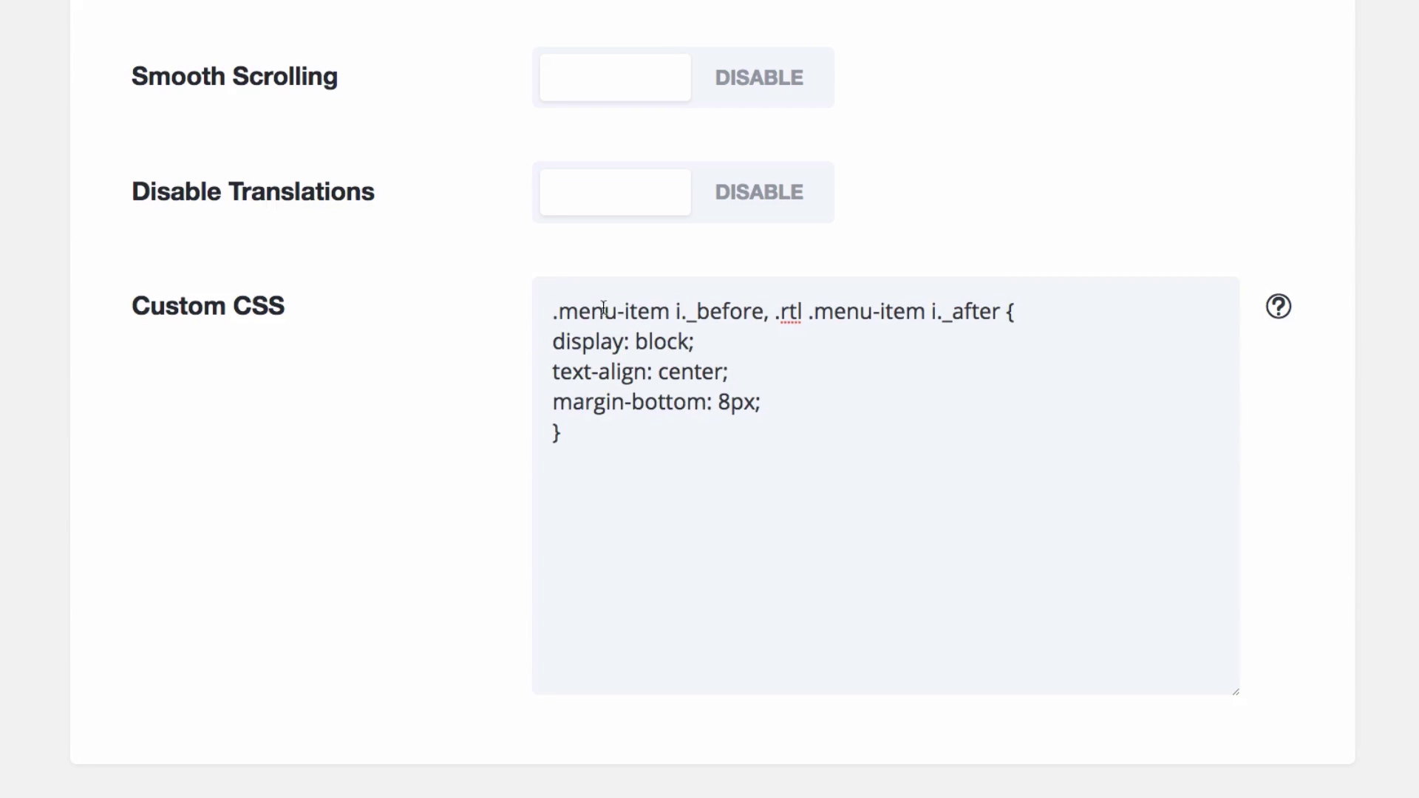
{"action": "scroll", "coordinate": [443, 465], "scroll_direction": "down", "scroll_amount": 5}
{"action": "scroll", "coordinate": [482, 299], "scroll_direction": "up", "scroll_amount": 2}
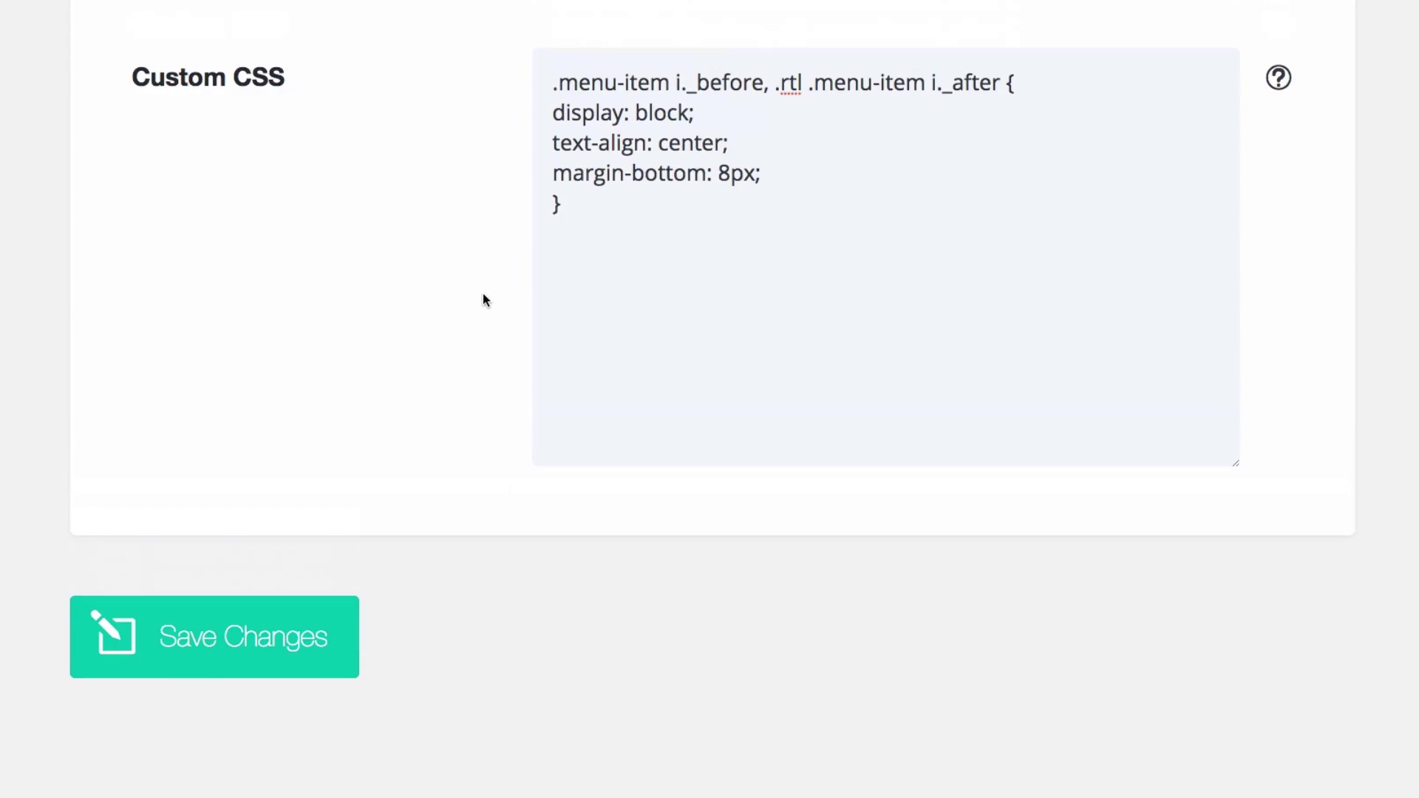
{"action": "scroll", "coordinate": [498, 276], "scroll_direction": "down", "scroll_amount": 2}
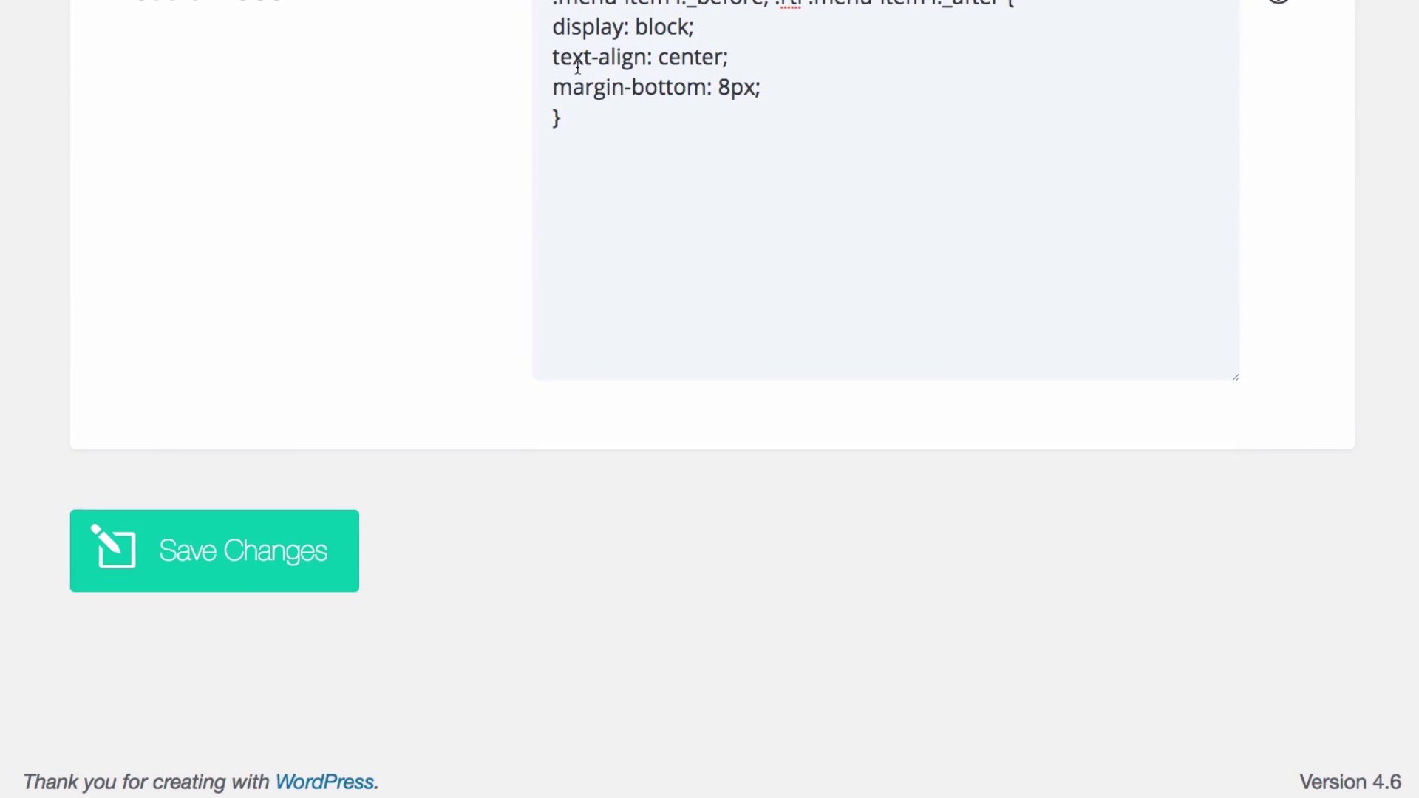
{"action": "left_click", "coordinate": [314, 553]}
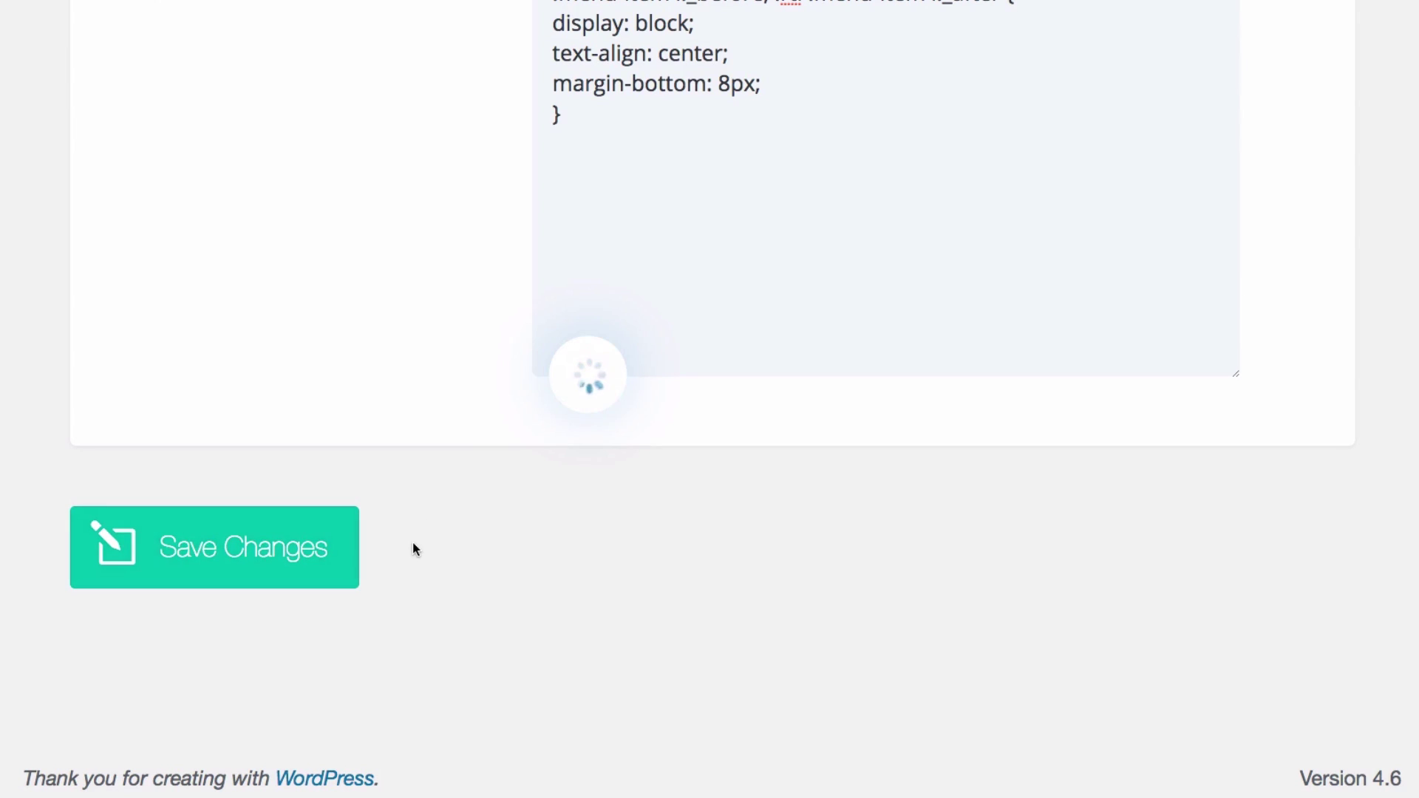